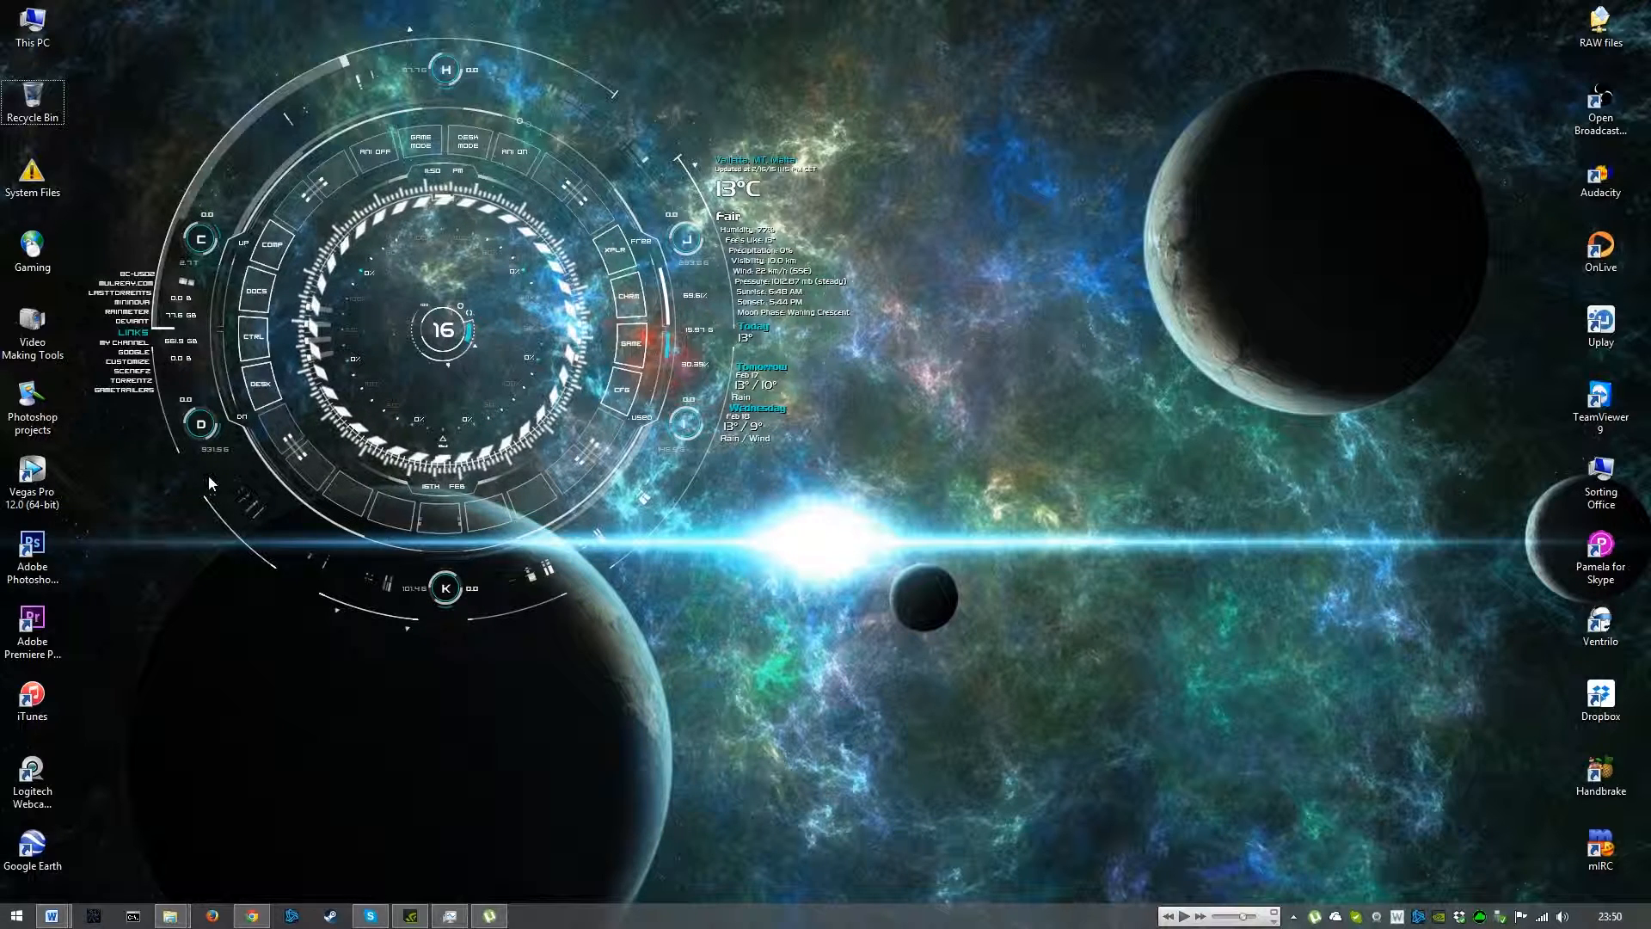
- Launch Photoshop and create a new 1920 x 1080 pixel document named Test with a transparent background
{"action": "double_click", "coordinate": [35, 550]}
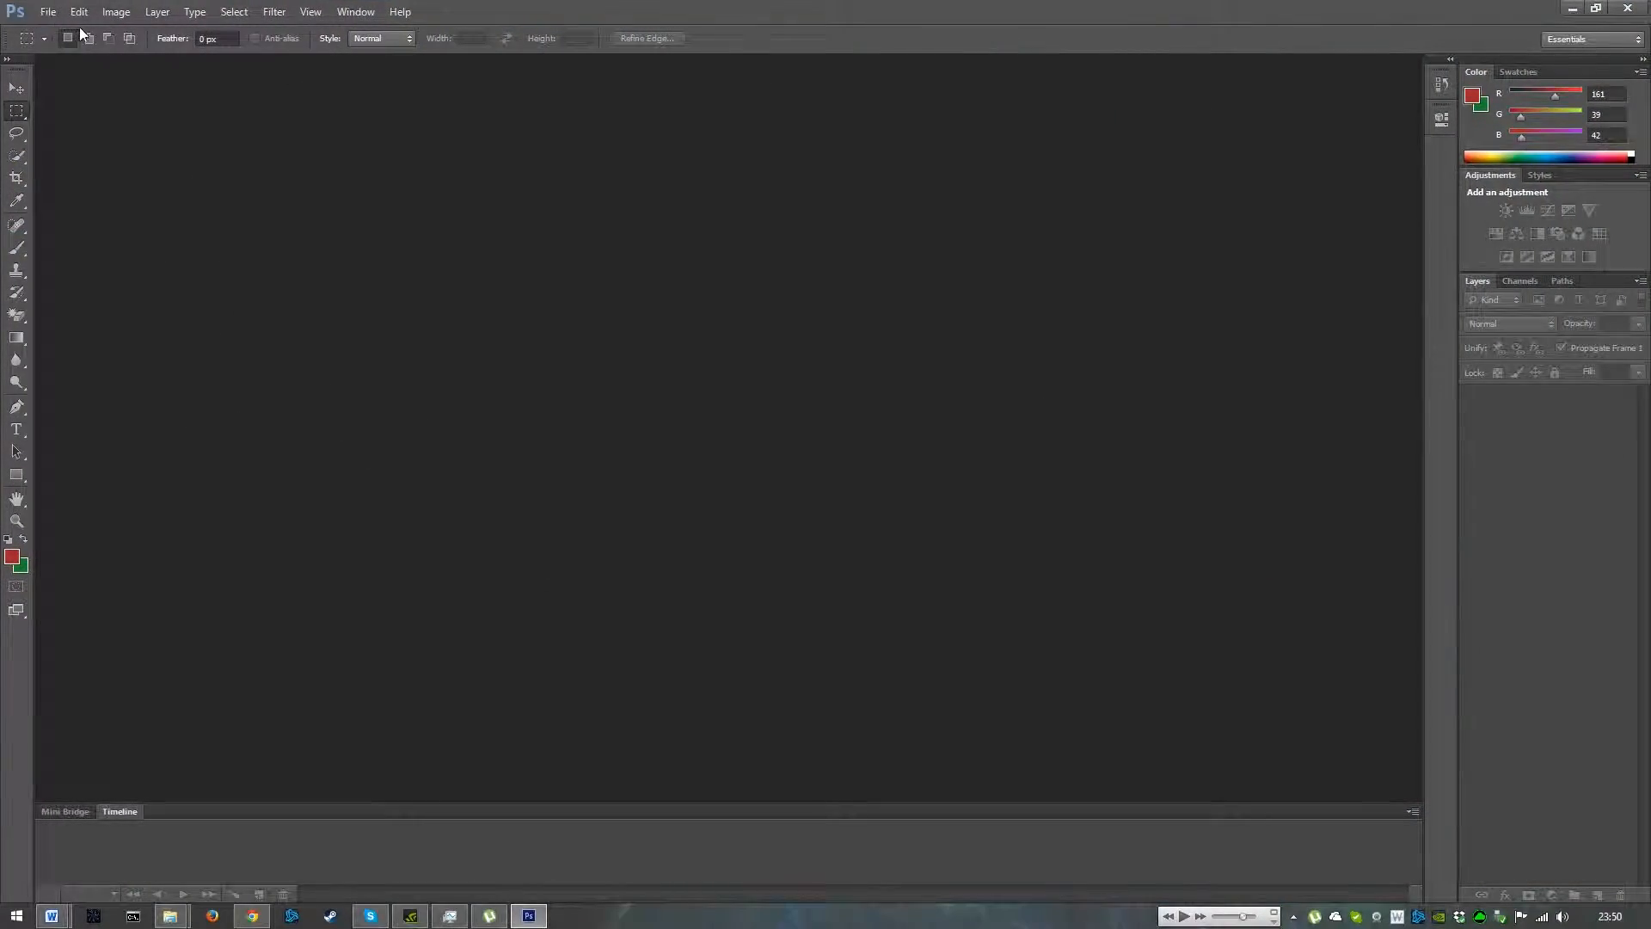
{"action": "left_click", "coordinate": [79, 11]}
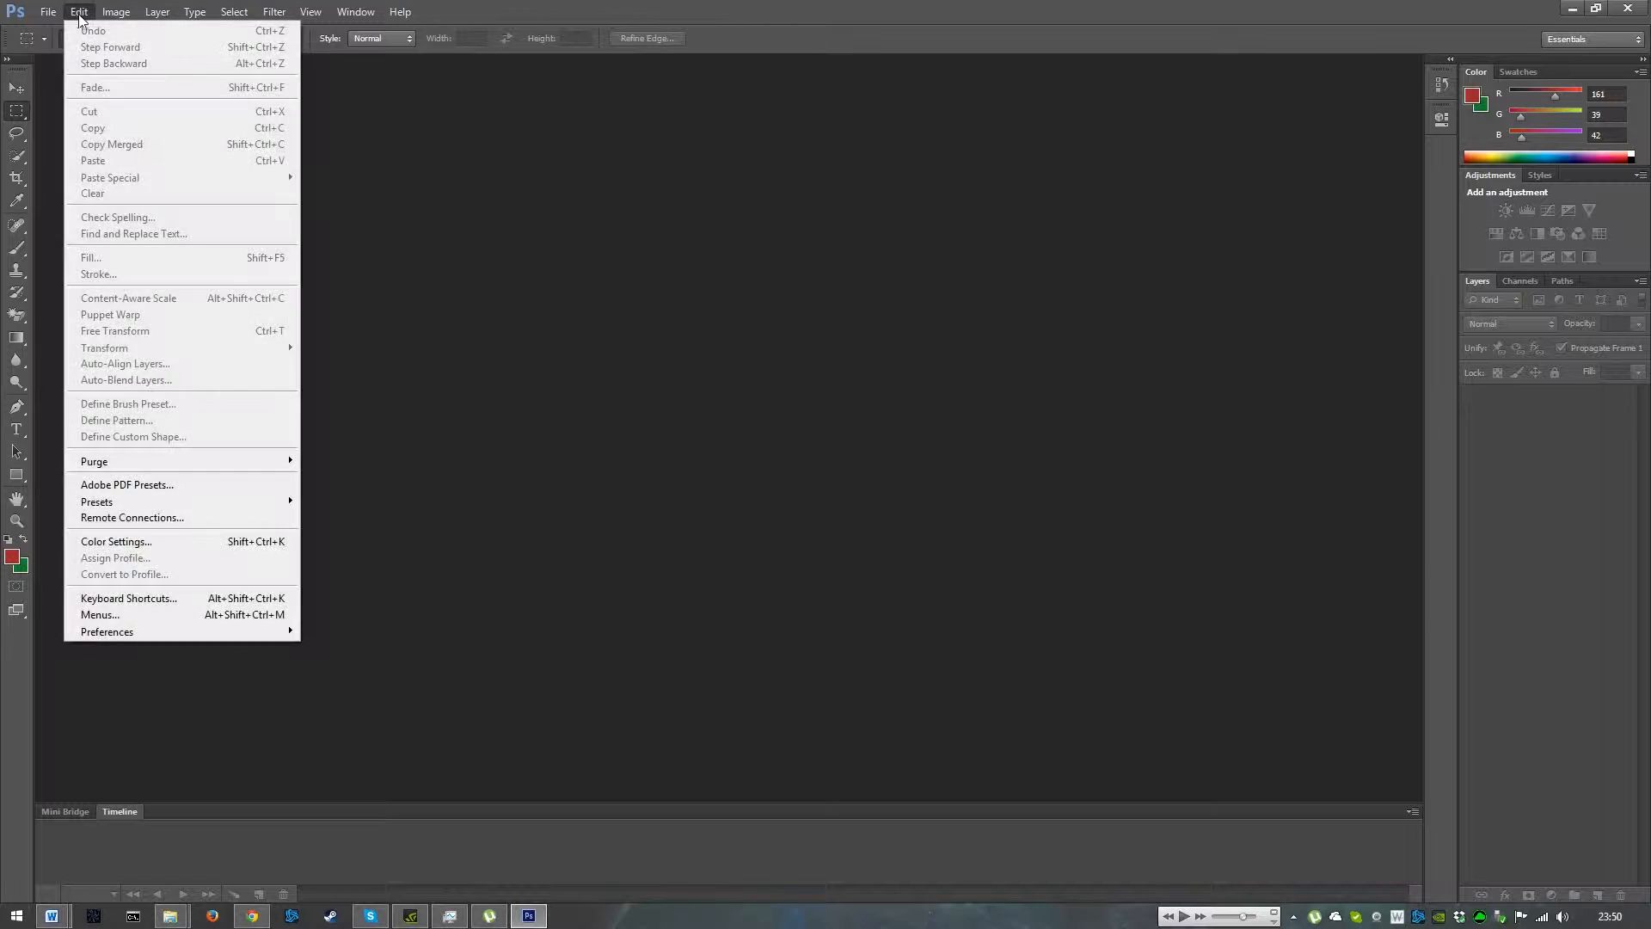
{"action": "left_click", "coordinate": [68, 33]}
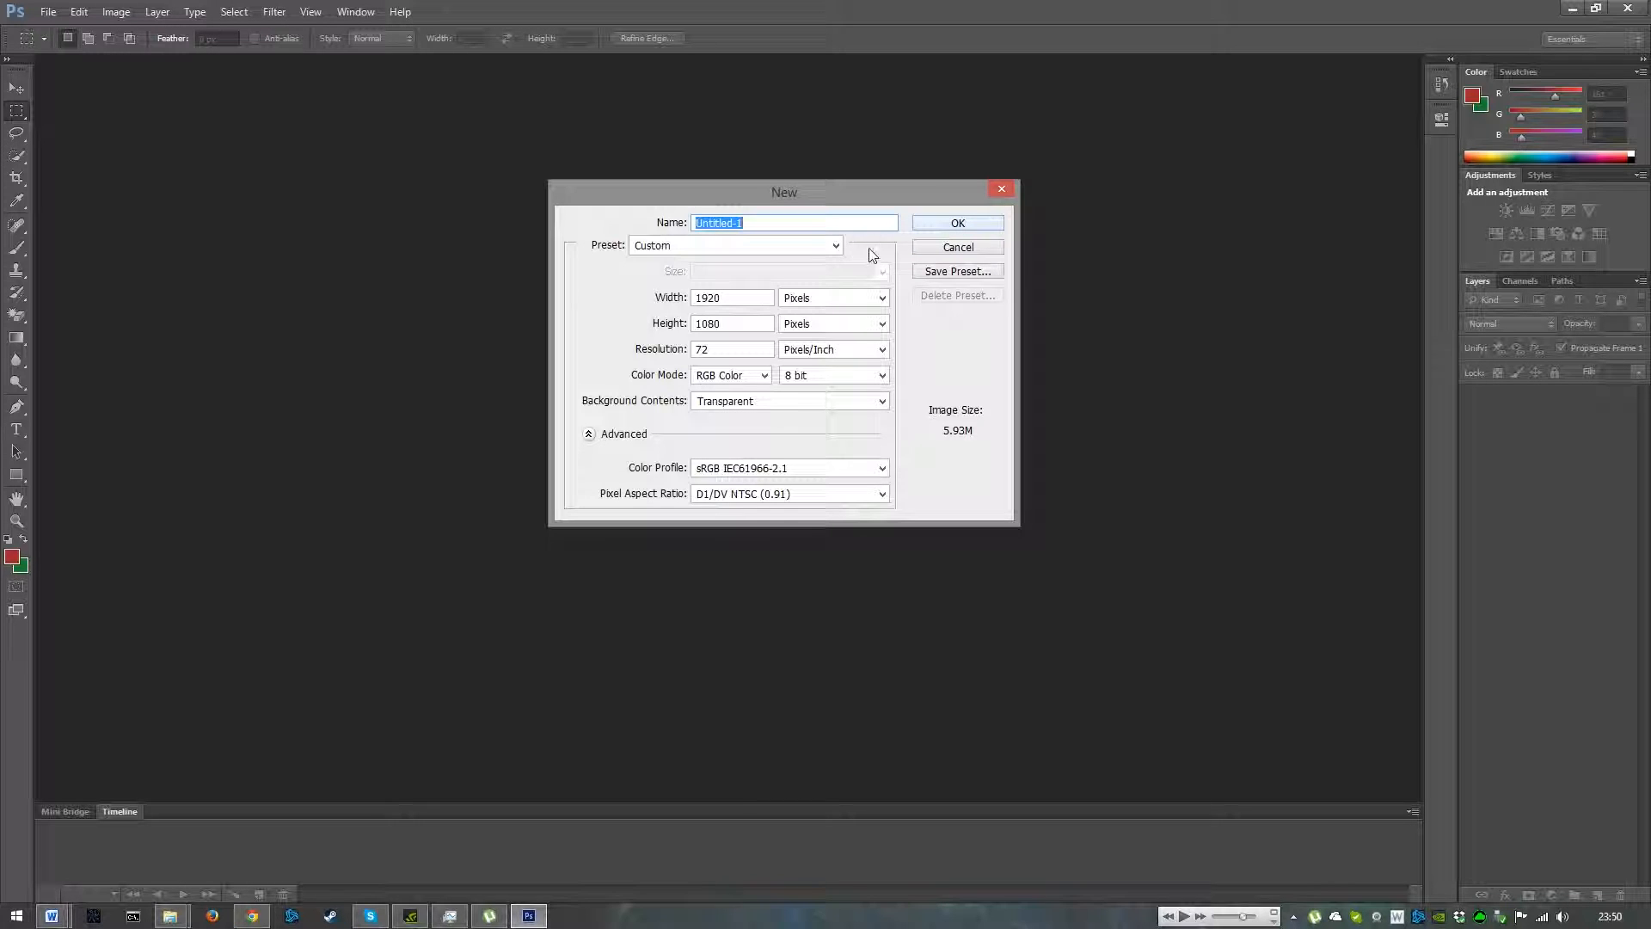
{"action": "type", "text": "Test"}
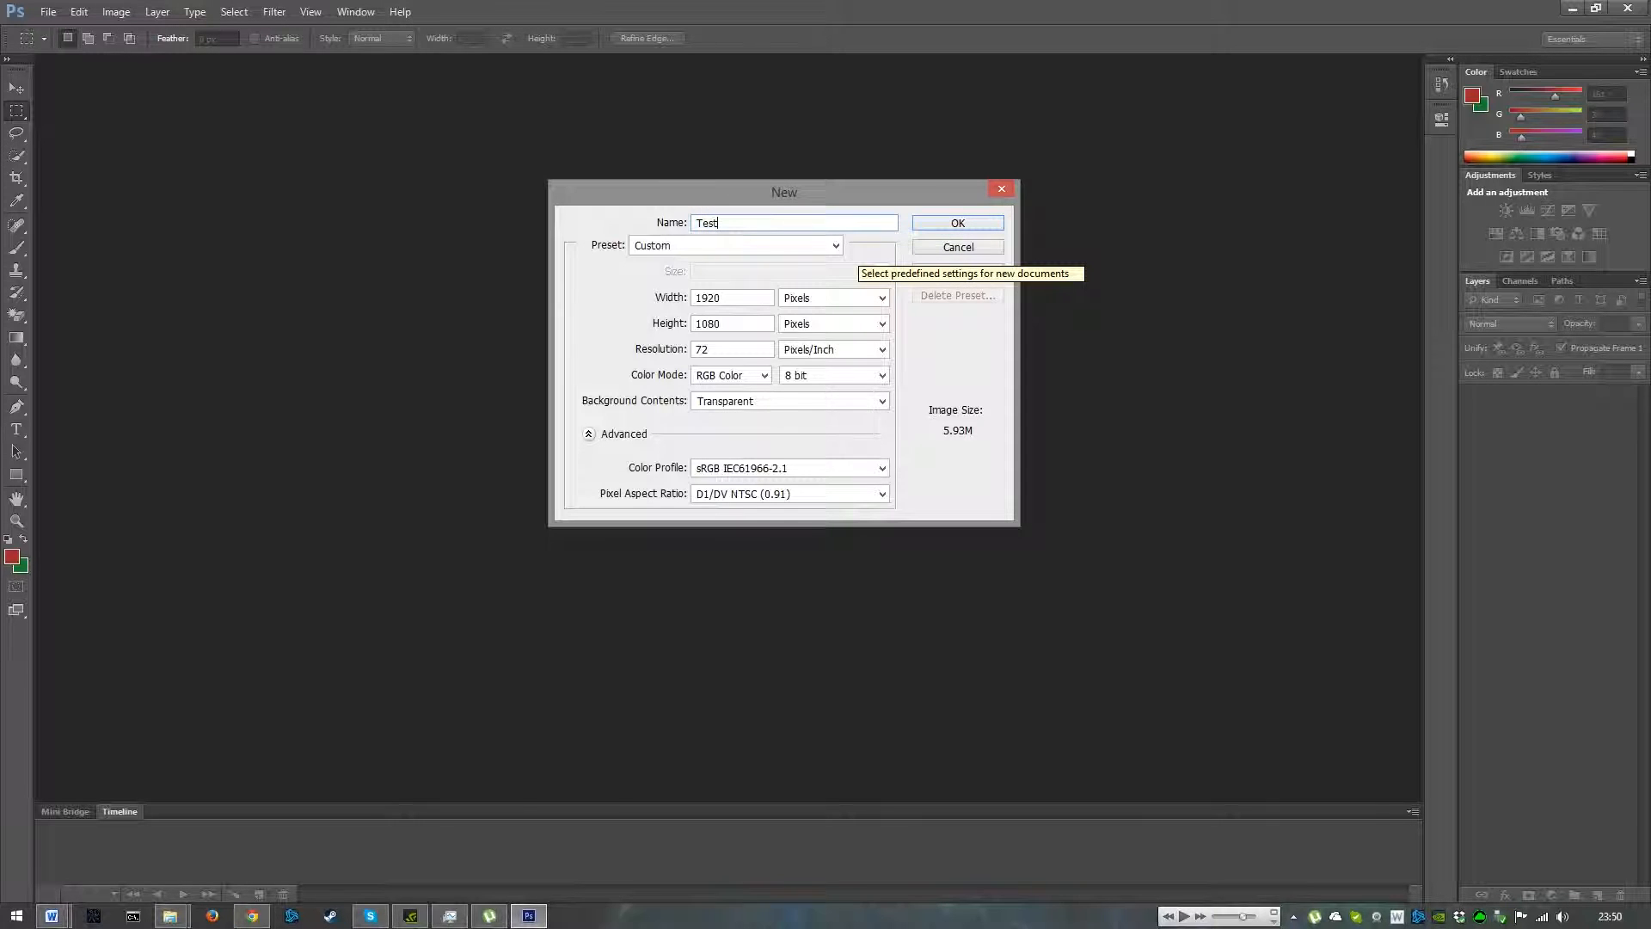
{"action": "left_click", "coordinate": [957, 222]}
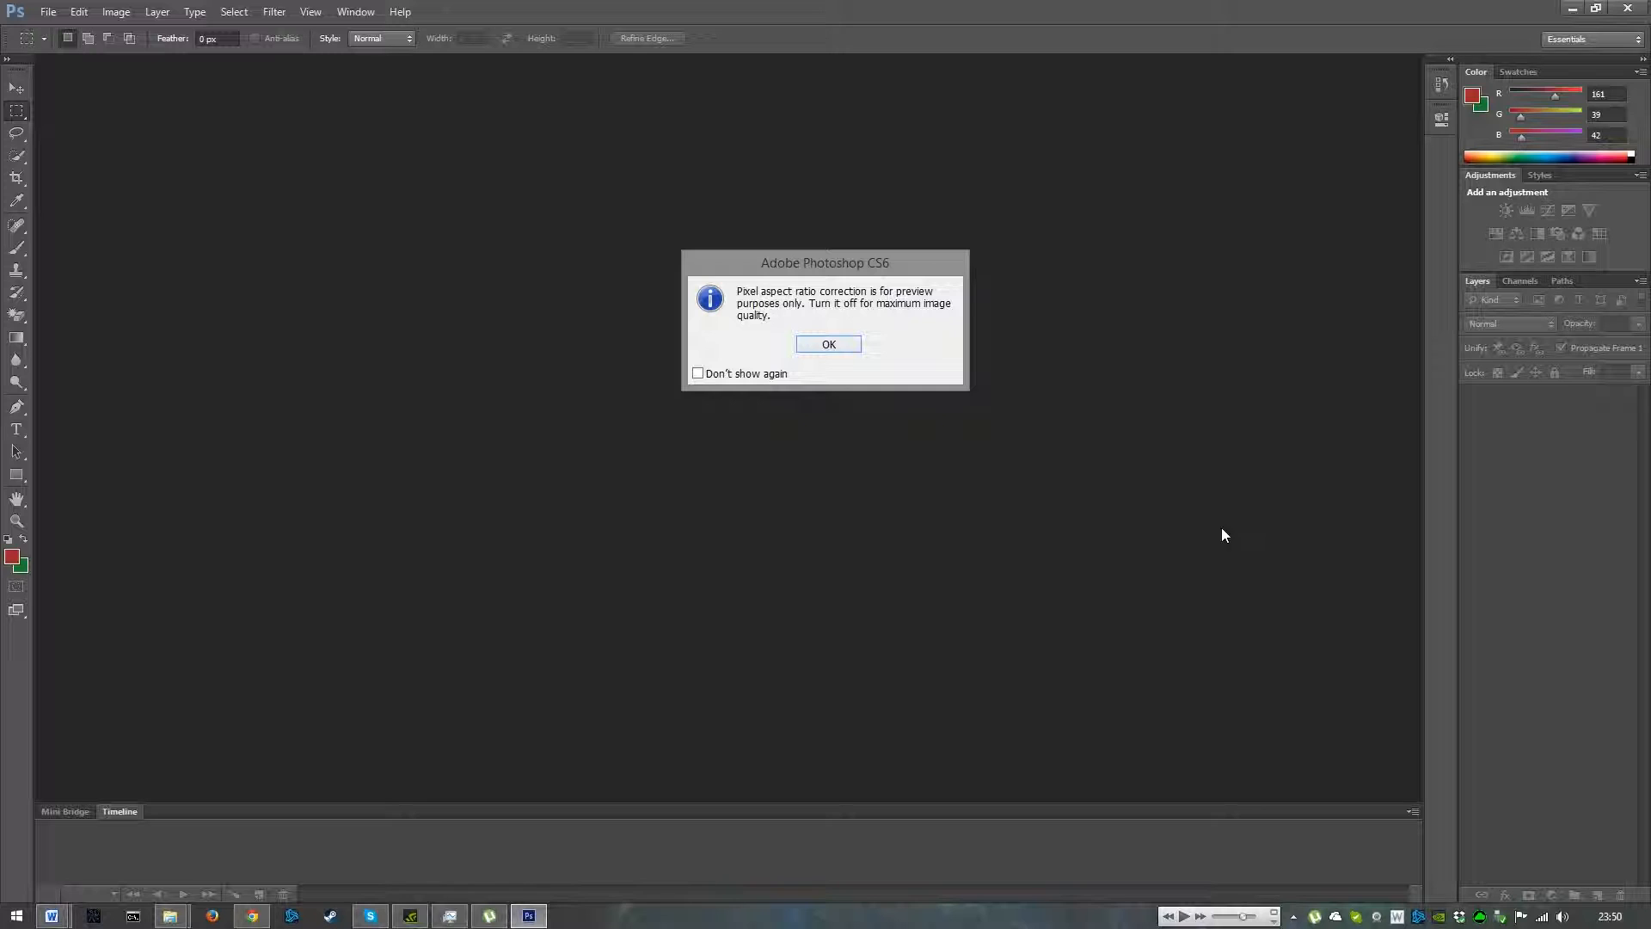
{"action": "left_click", "coordinate": [810, 346]}
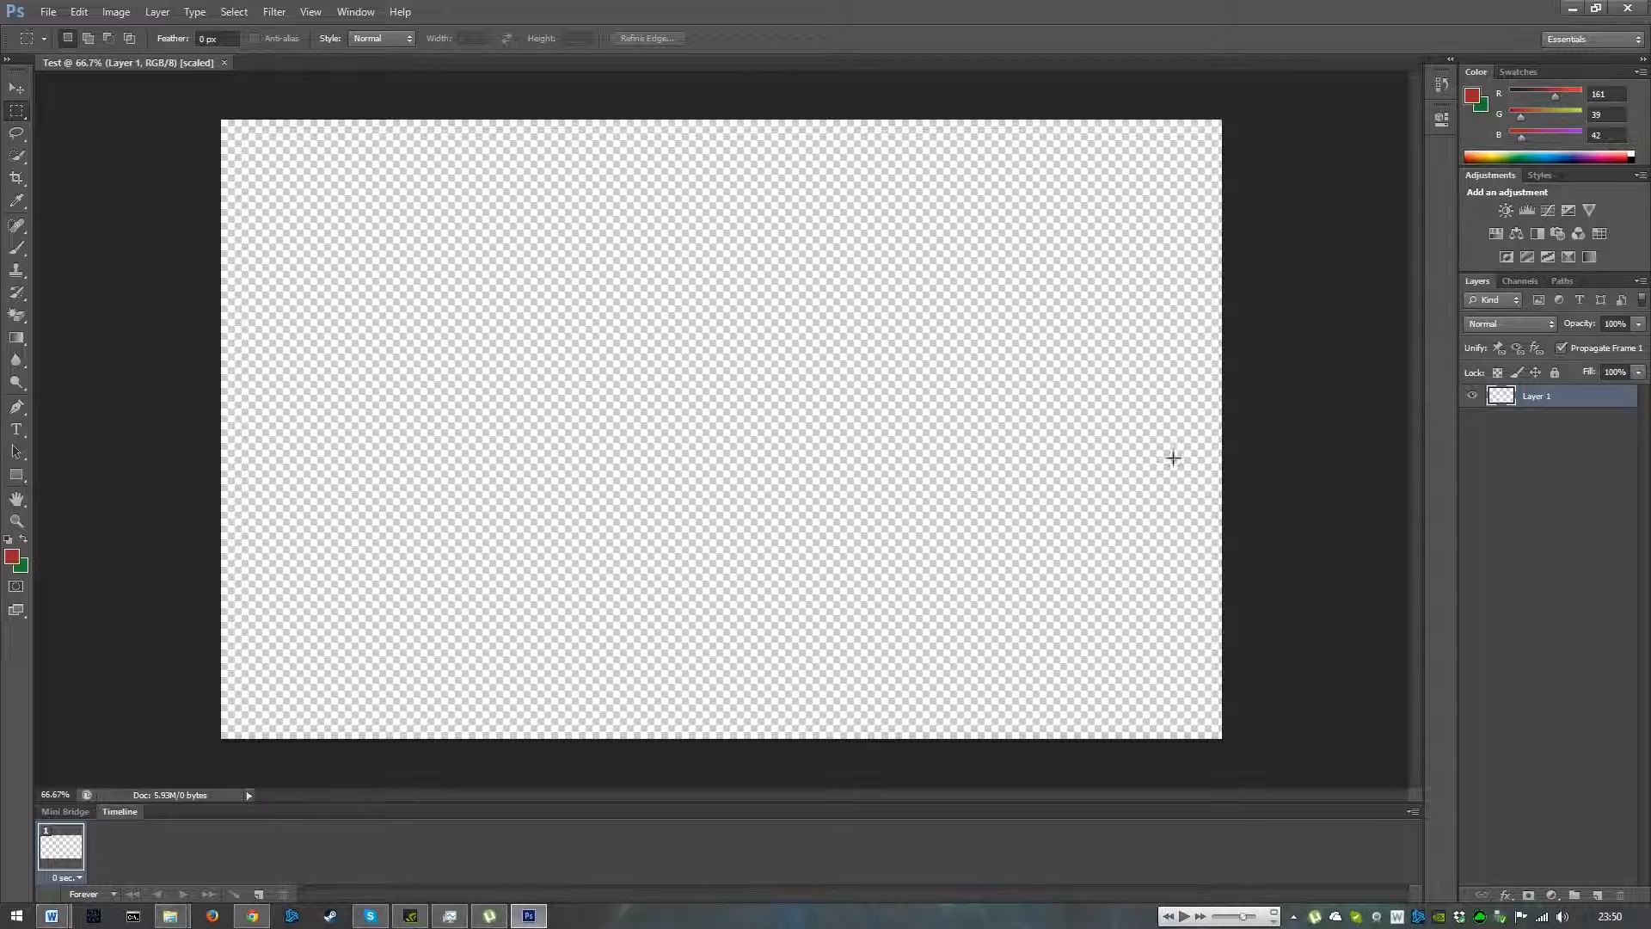
- Add a text box in the canvas centre and enter the text WTF! in Lithos Pro at 200 pt
{"action": "left_click", "coordinate": [17, 429]}
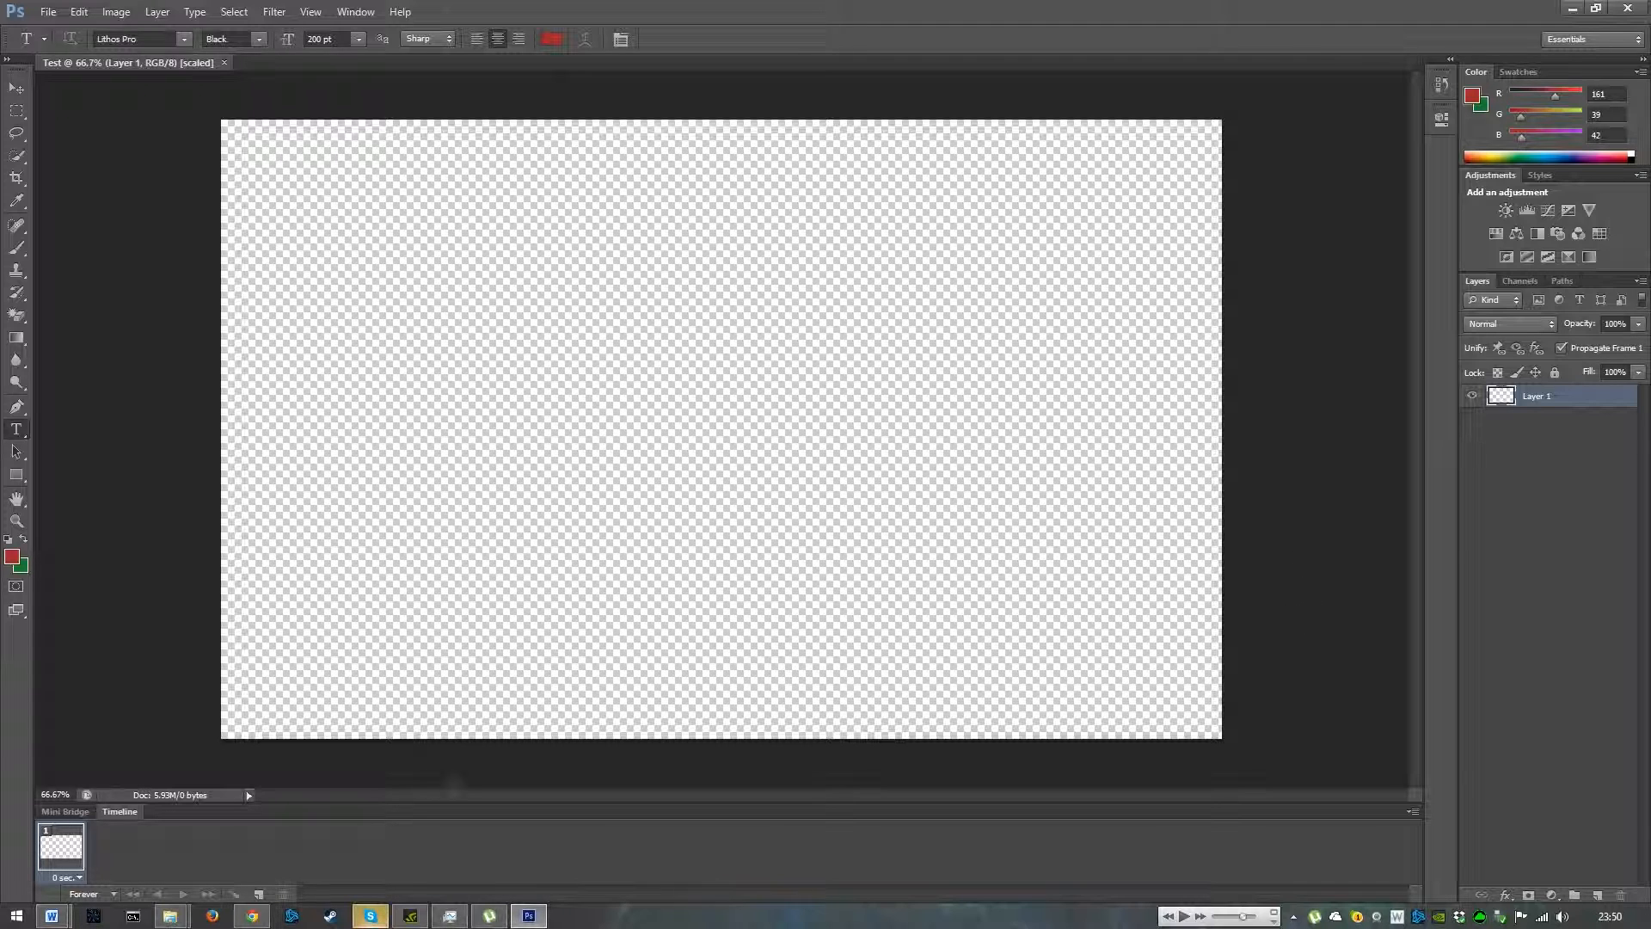
{"action": "left_click_drag", "start_coordinate": [500, 305], "coordinate": [968, 508]}
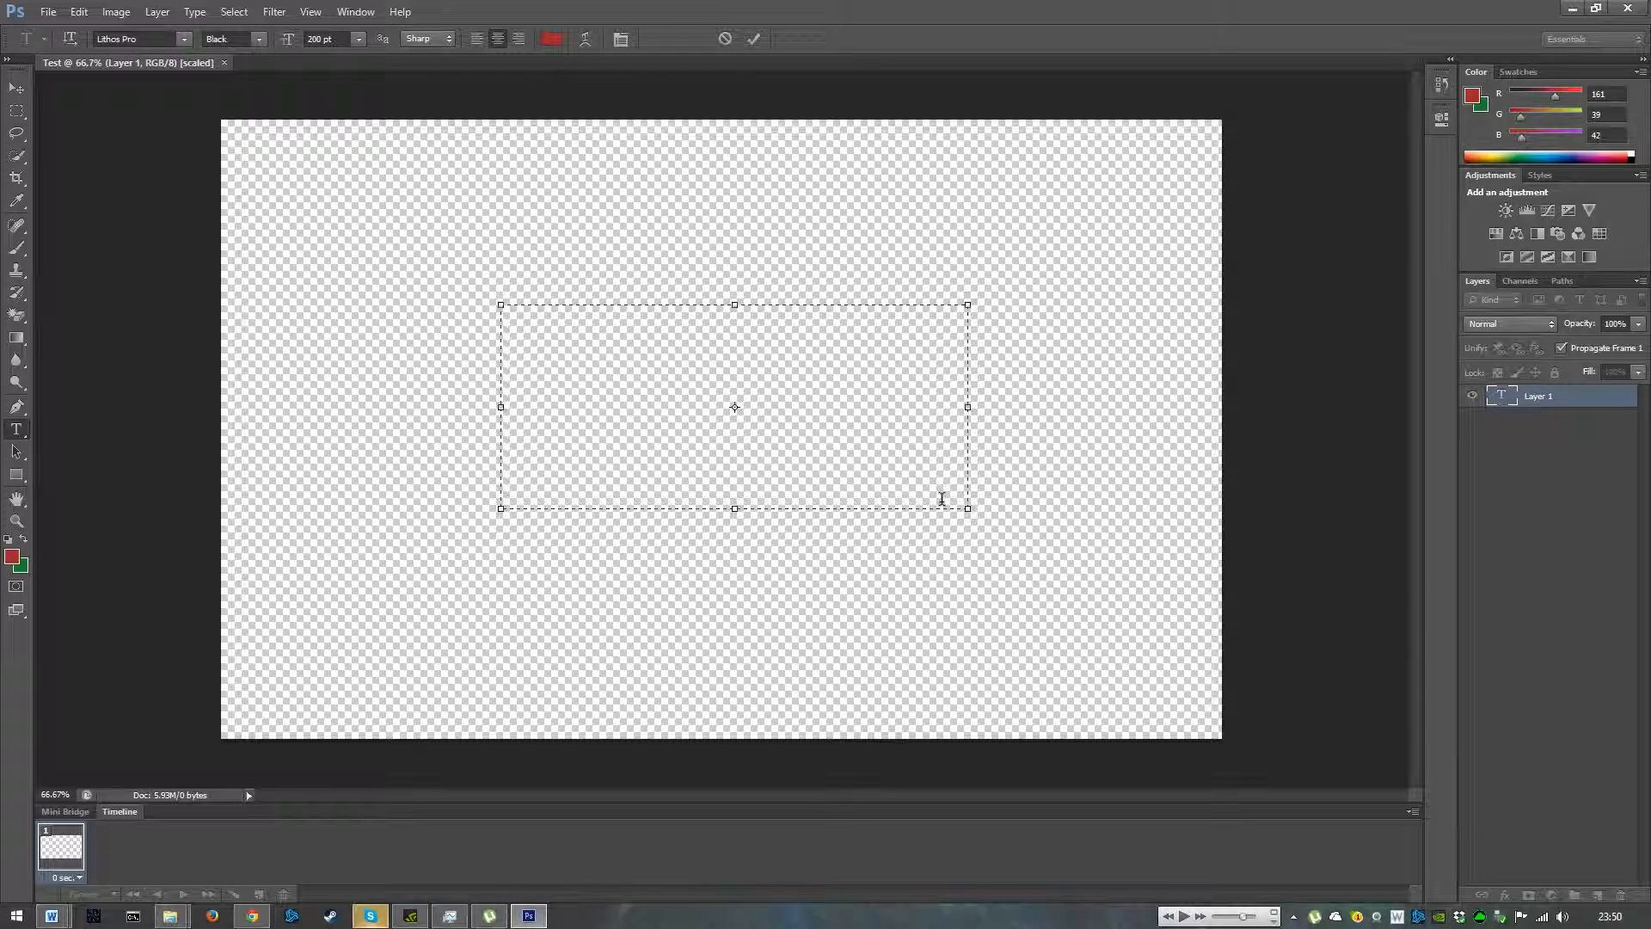
{"action": "type", "text": "WTF"}
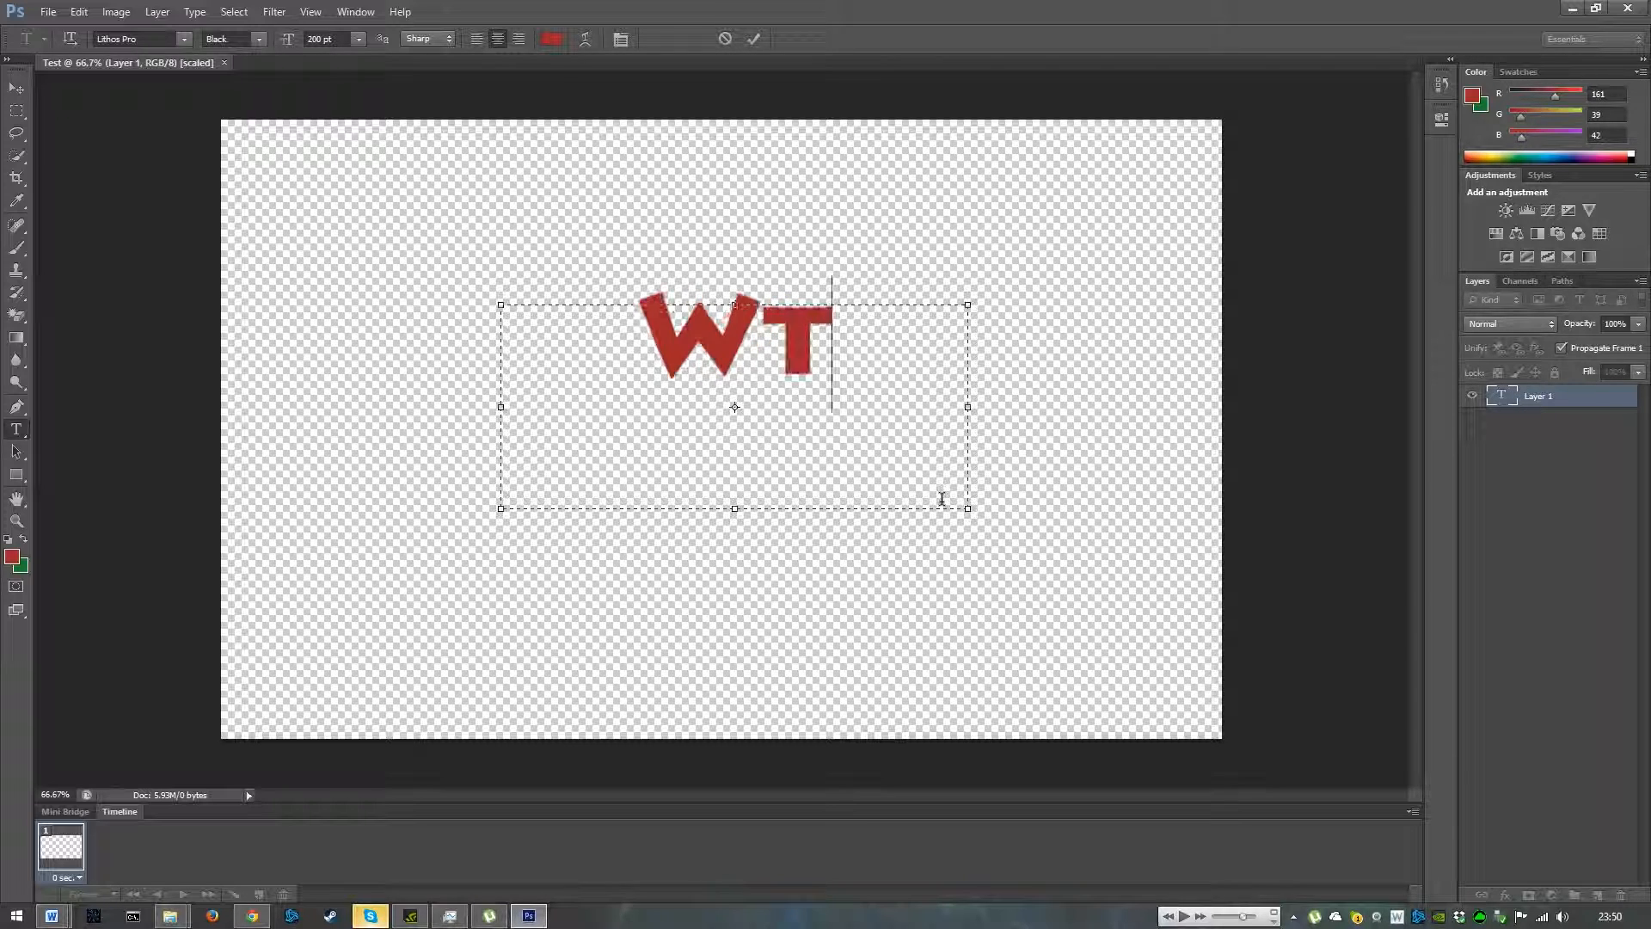
{"action": "key", "text": "BackSpace"}
{"action": "key", "text": "BackSpace"}
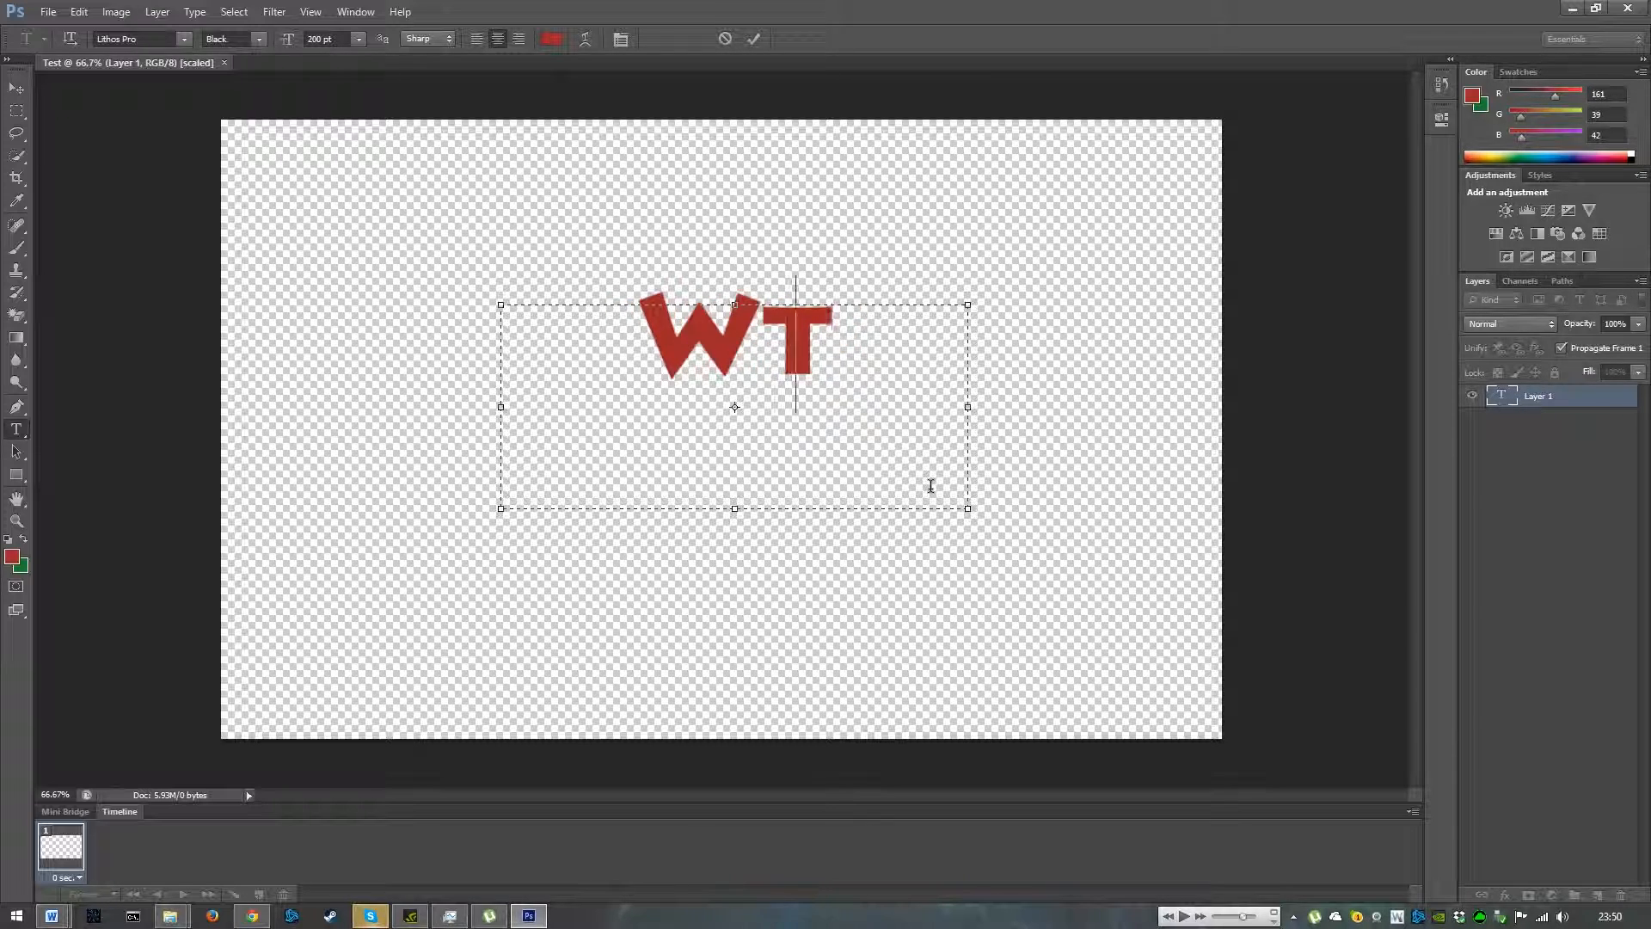
{"action": "type", "text": "TF"}
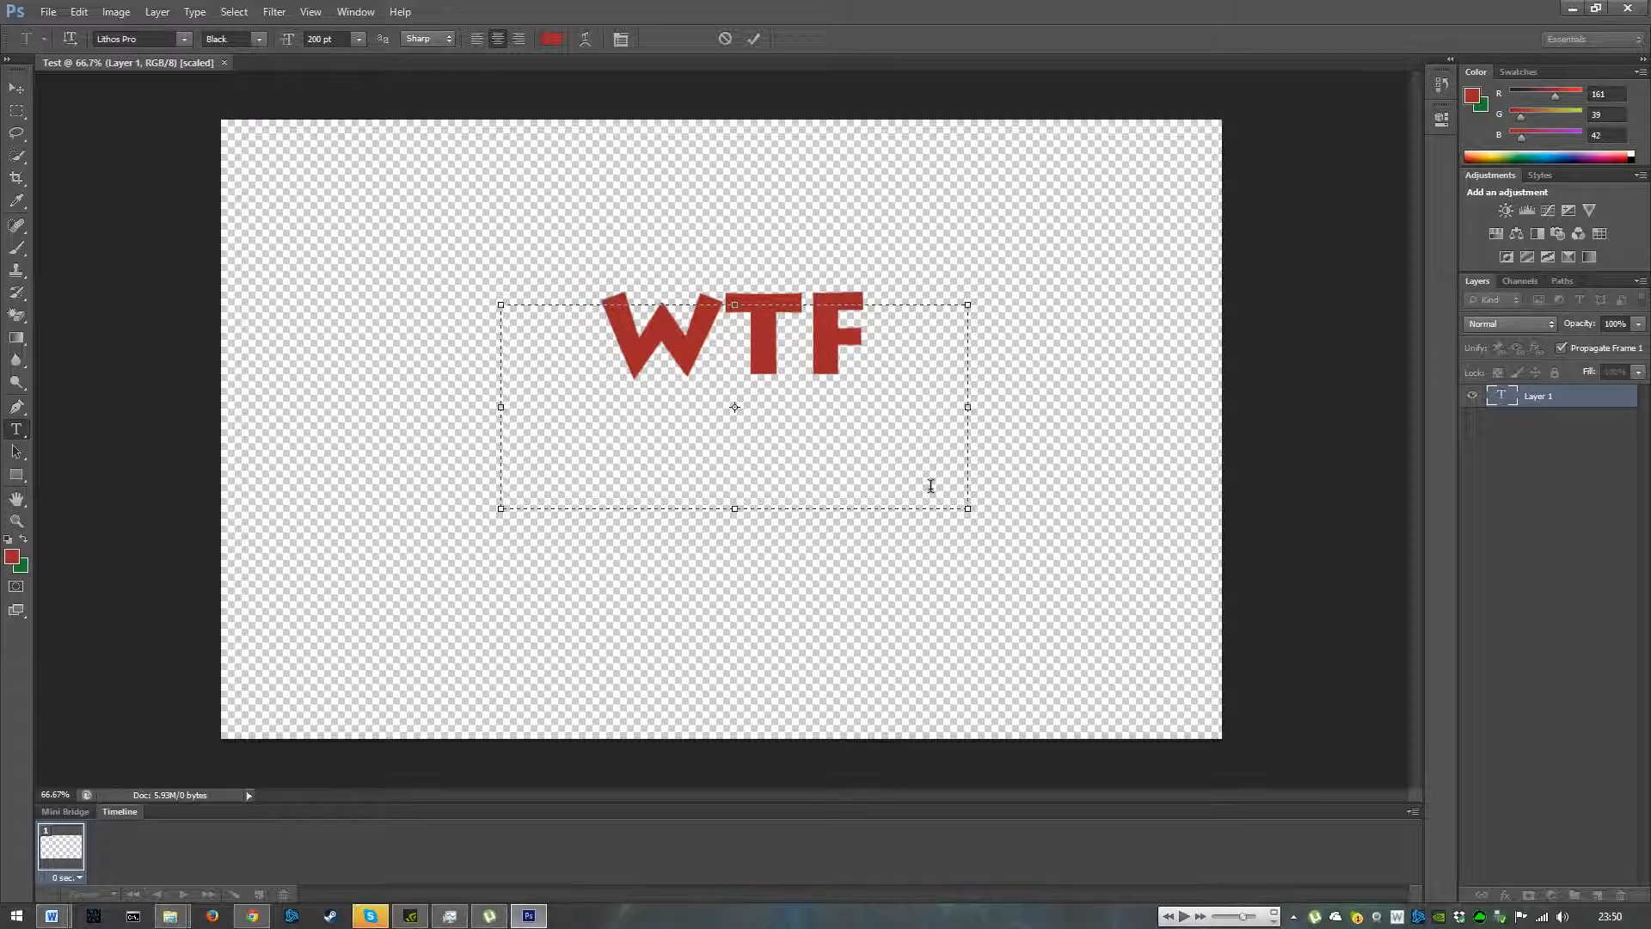
{"action": "type", "text": "!"}
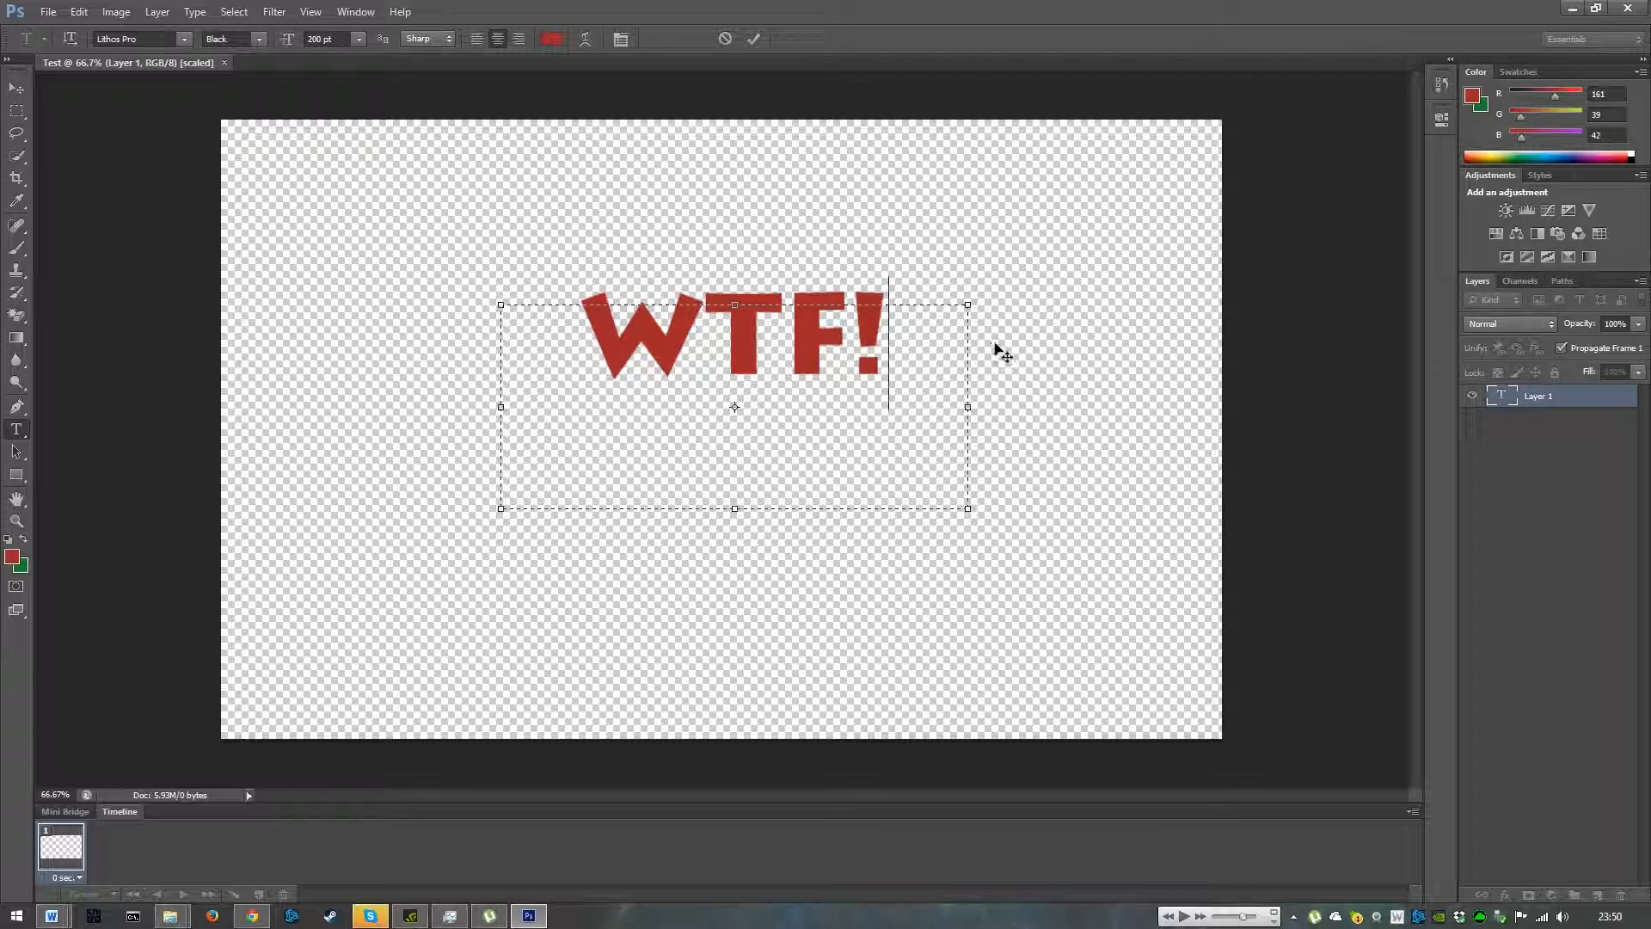
{"action": "left_click", "coordinate": [756, 40]}
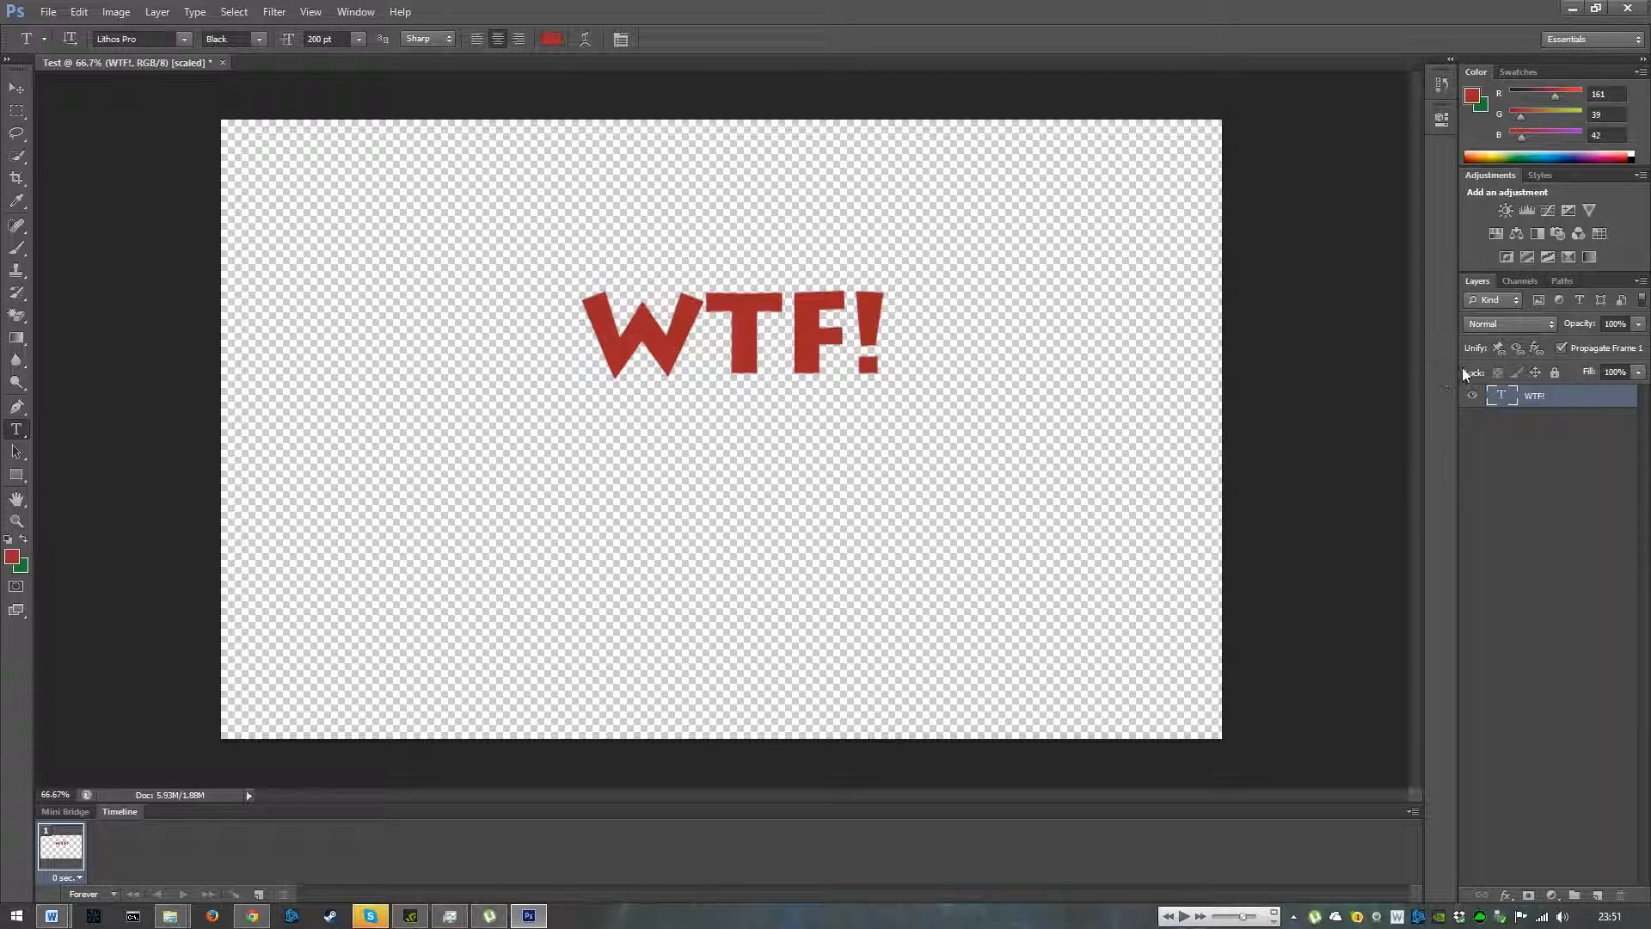
- Apply Bevel & Emboss, Stroke and Drop Shadow blending options to the WTF! text layer
{"action": "right_click", "coordinate": [1534, 391]}
{"action": "left_click", "coordinate": [1451, 283]}
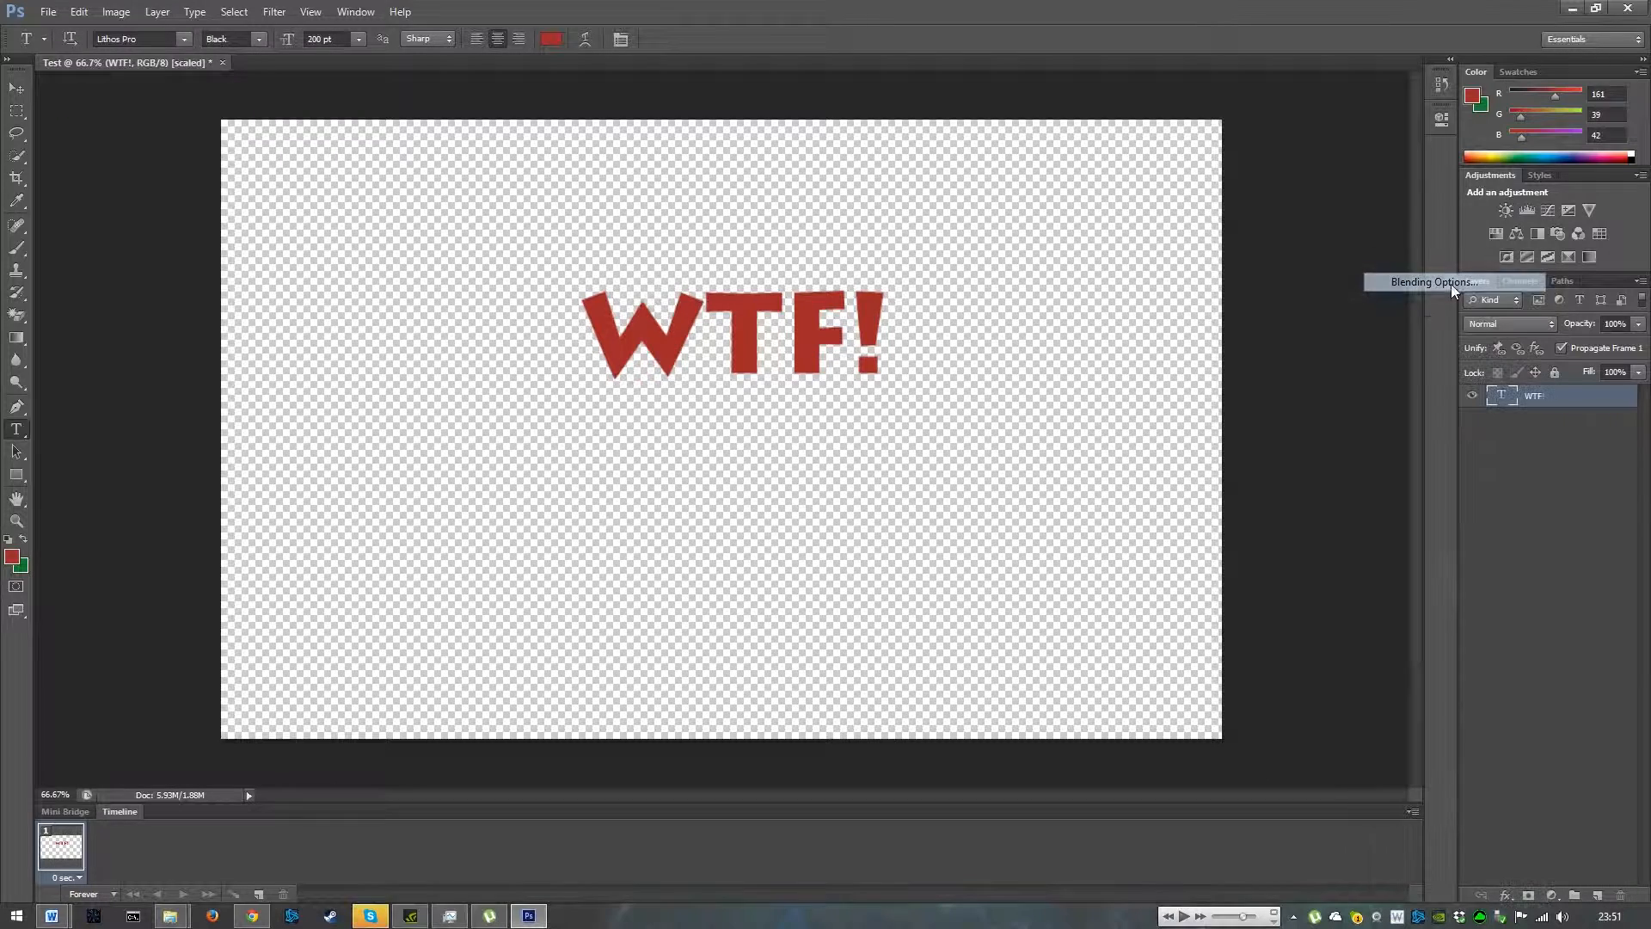
{"action": "left_click", "coordinate": [1089, 236]}
{"action": "left_click", "coordinate": [1088, 292]}
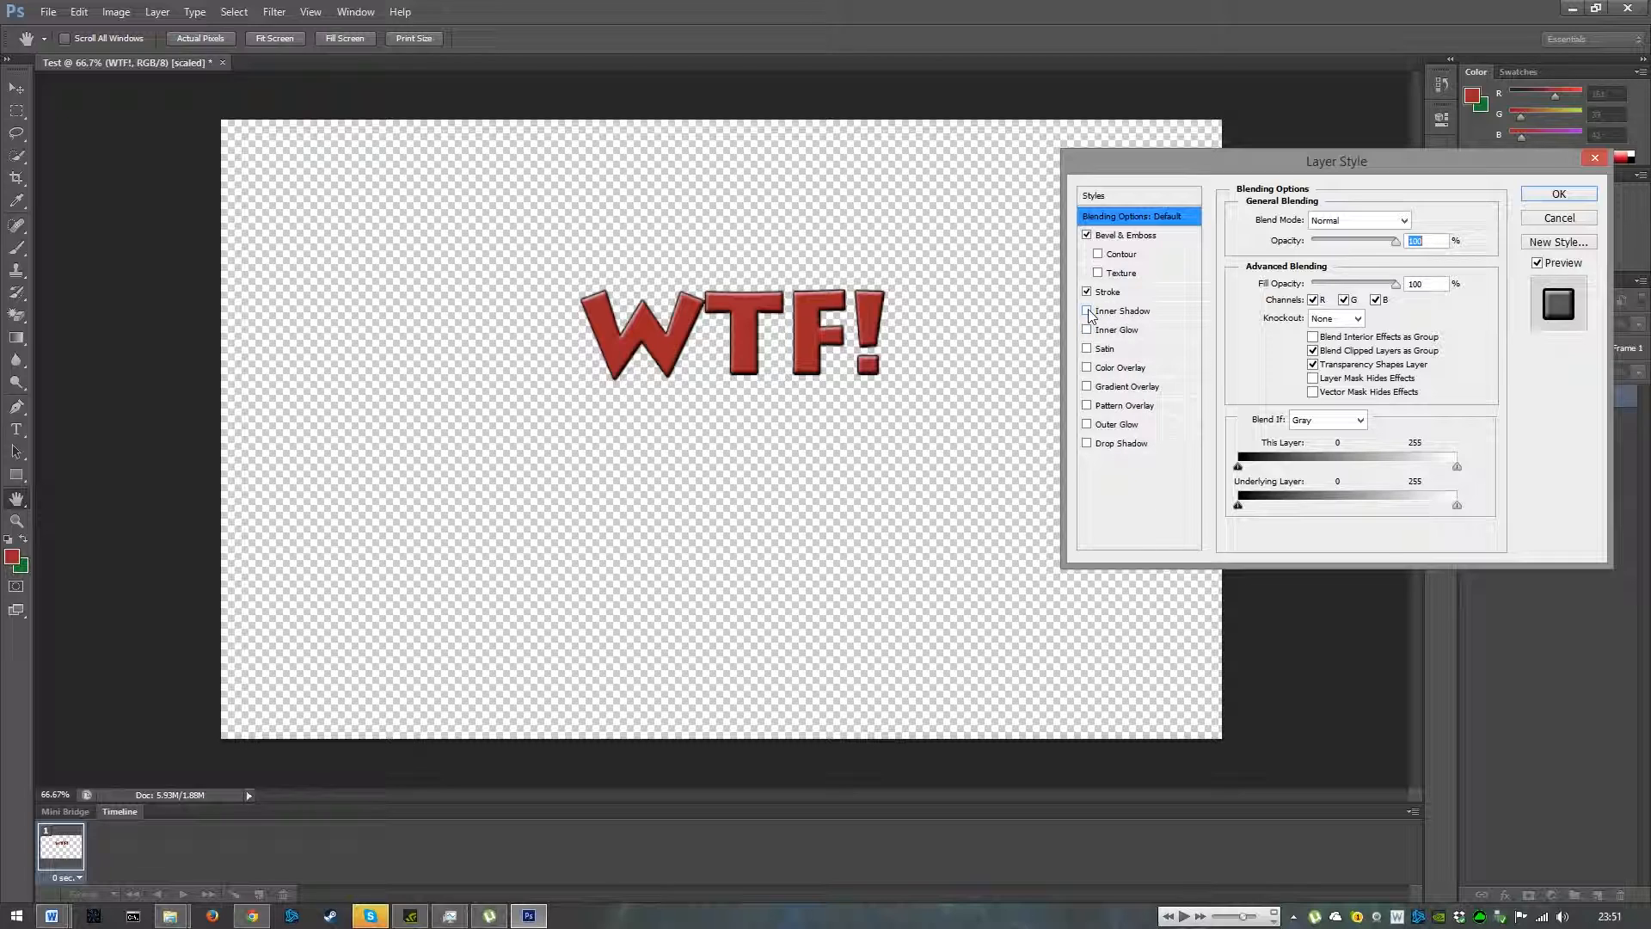
{"action": "left_click", "coordinate": [1087, 444]}
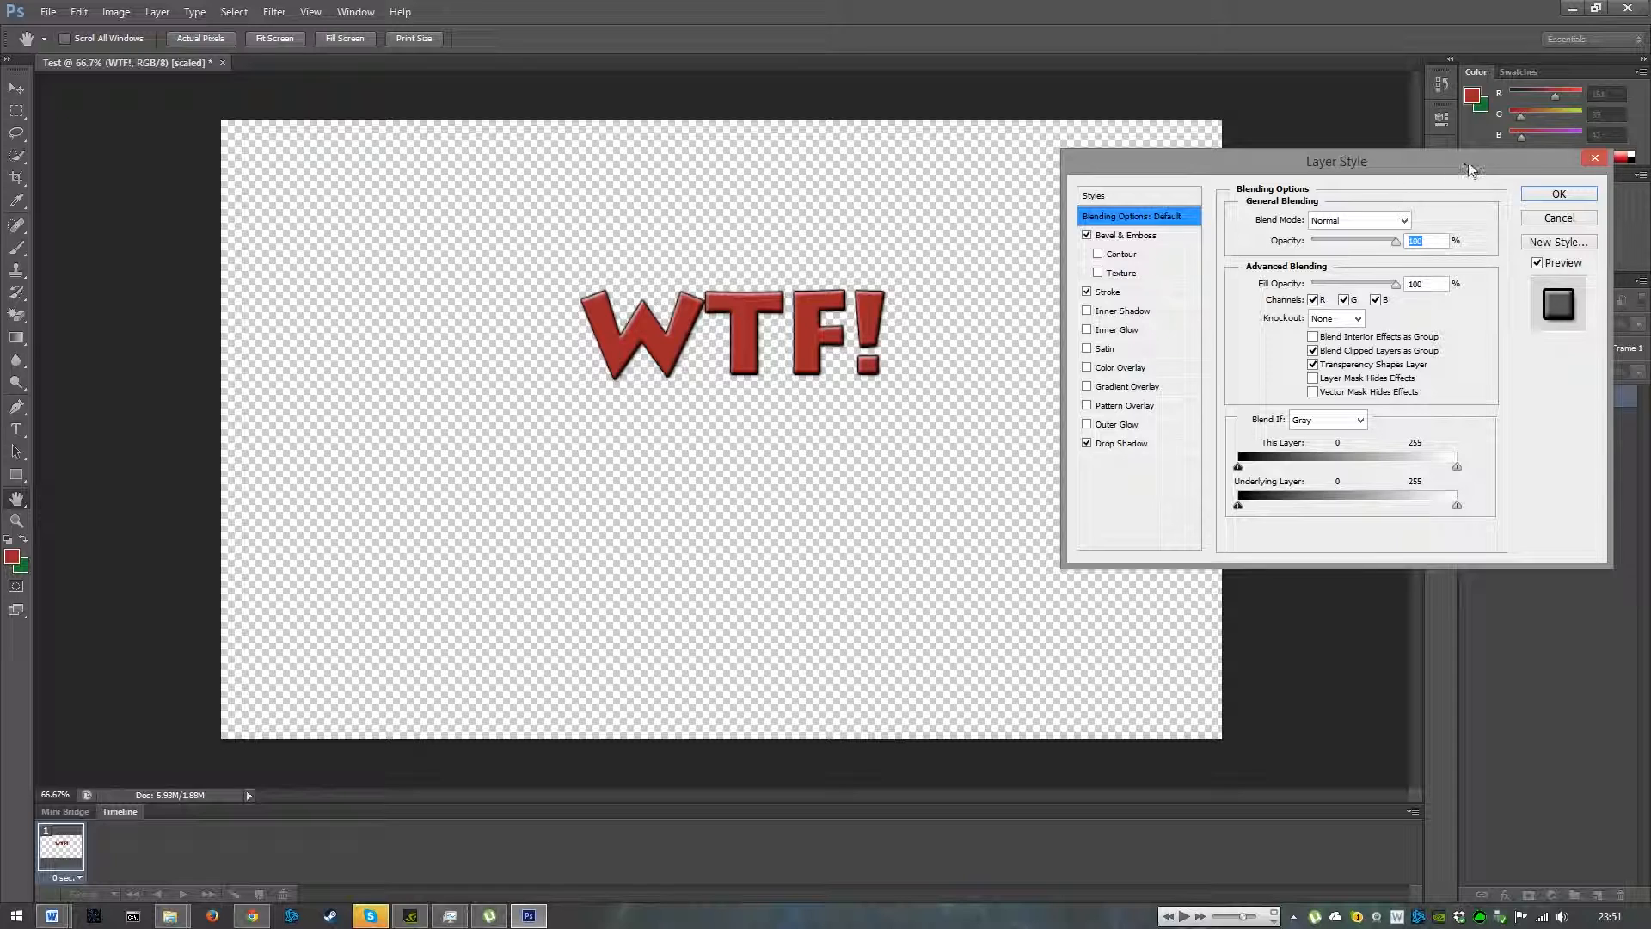
{"action": "left_click", "coordinate": [1559, 192]}
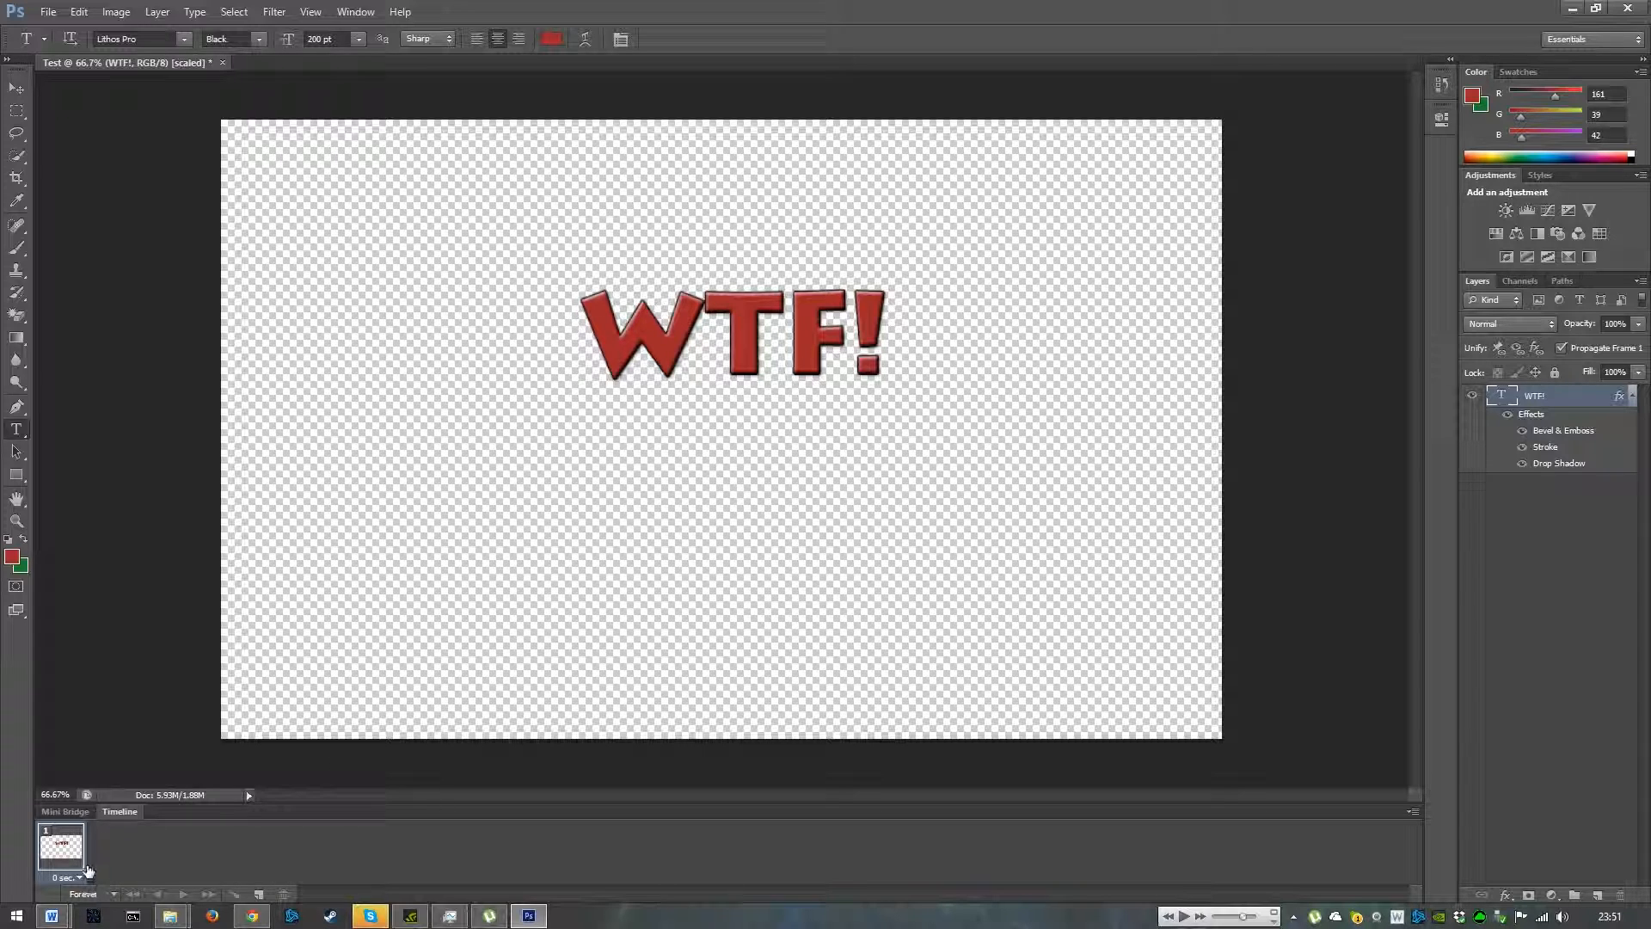
- Add a second animation frame and move the text to the canvas's top-left corner
{"action": "left_click", "coordinate": [260, 895]}
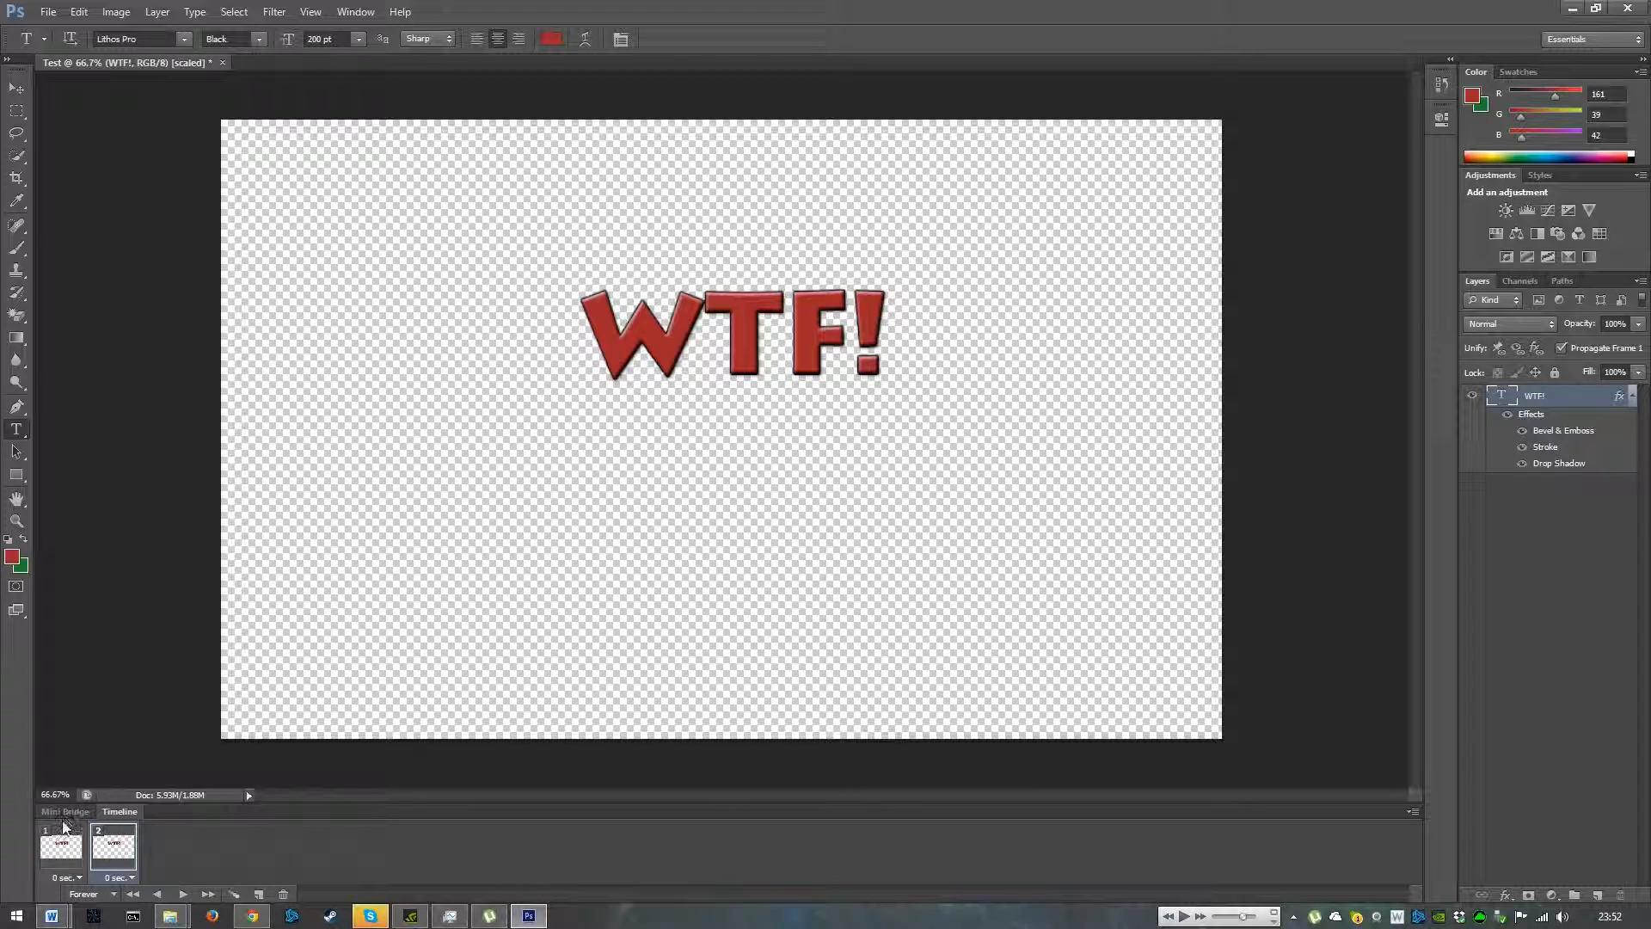
{"action": "left_click", "coordinate": [743, 324]}
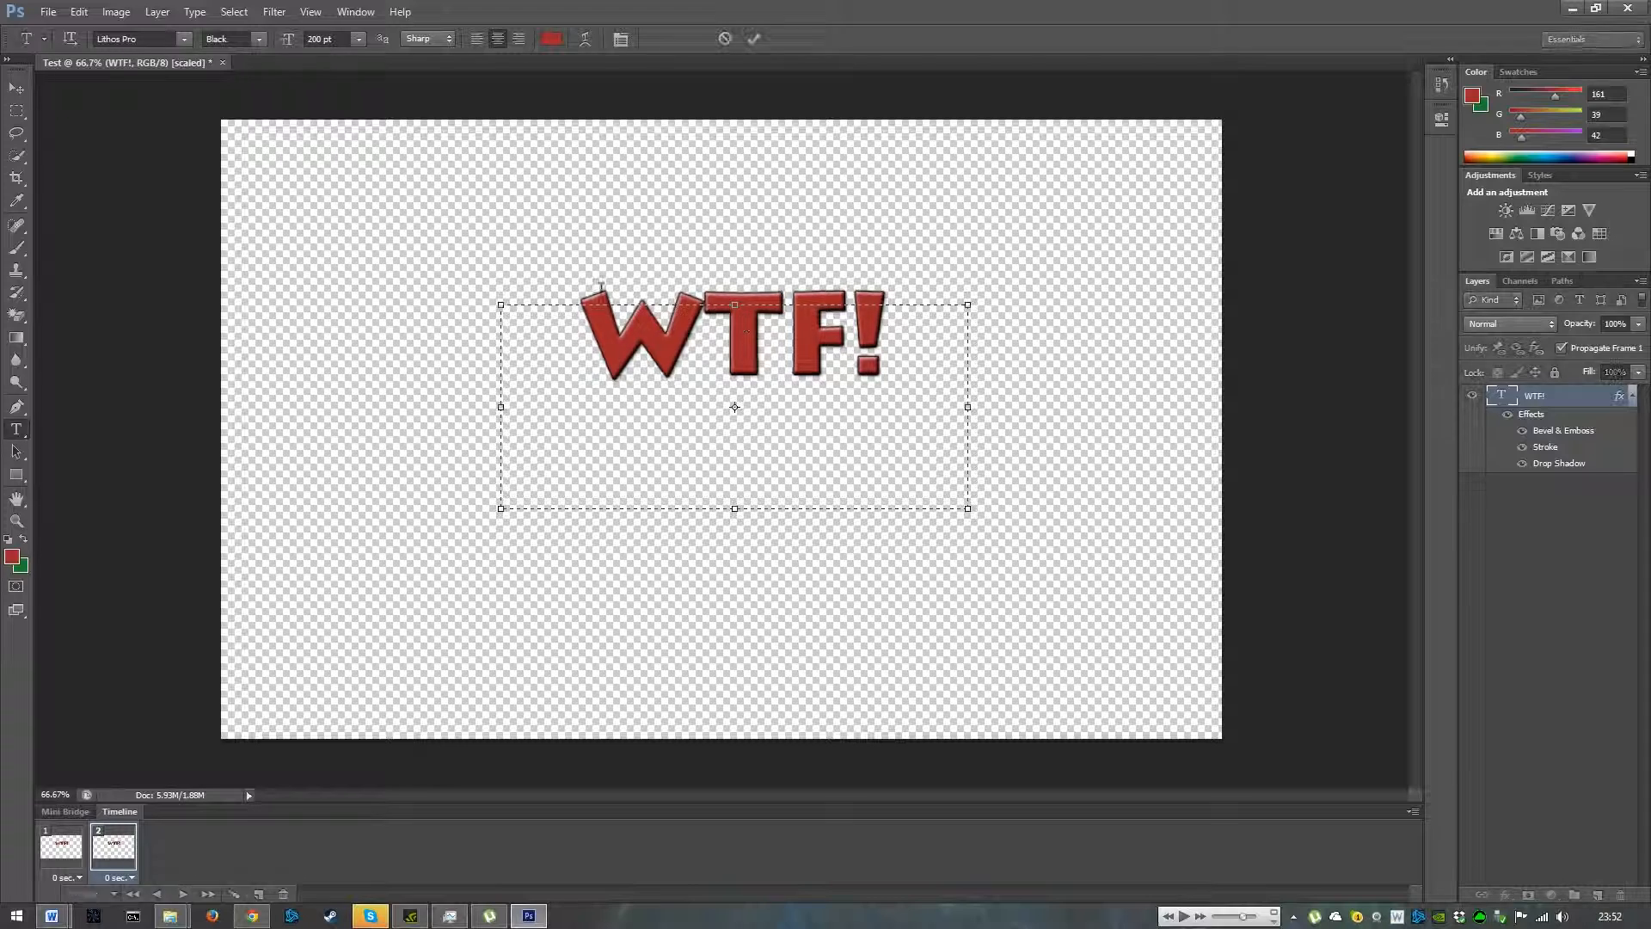
{"action": "left_click_drag", "start_coordinate": [785, 221], "coordinate": [767, 283]}
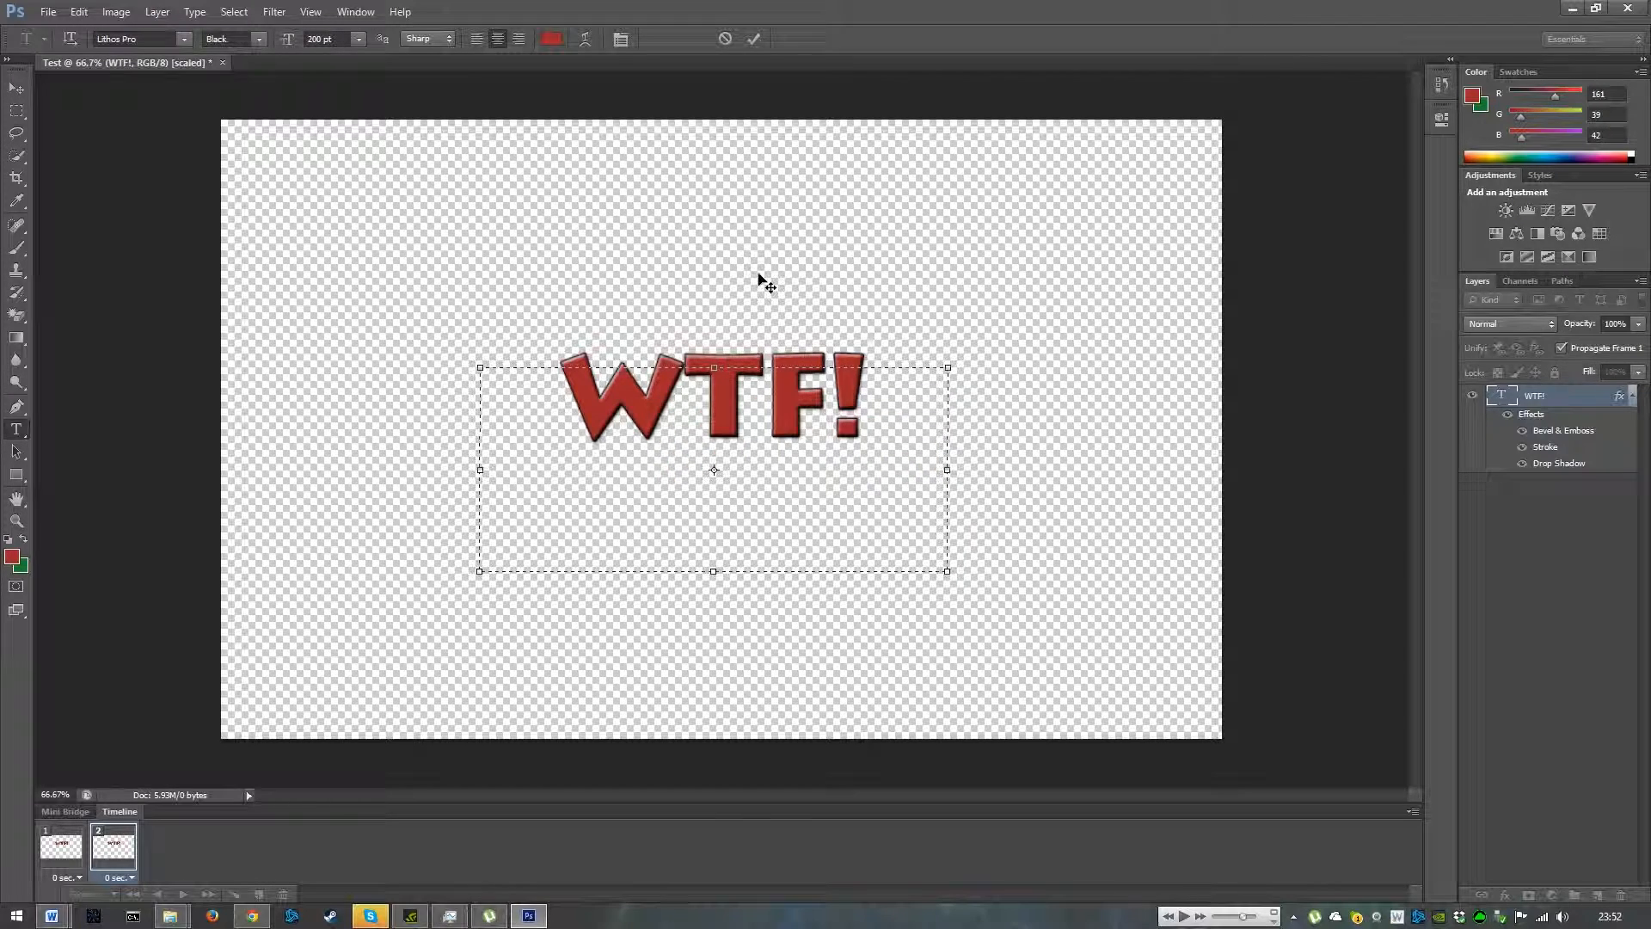
{"action": "left_click", "coordinate": [753, 38]}
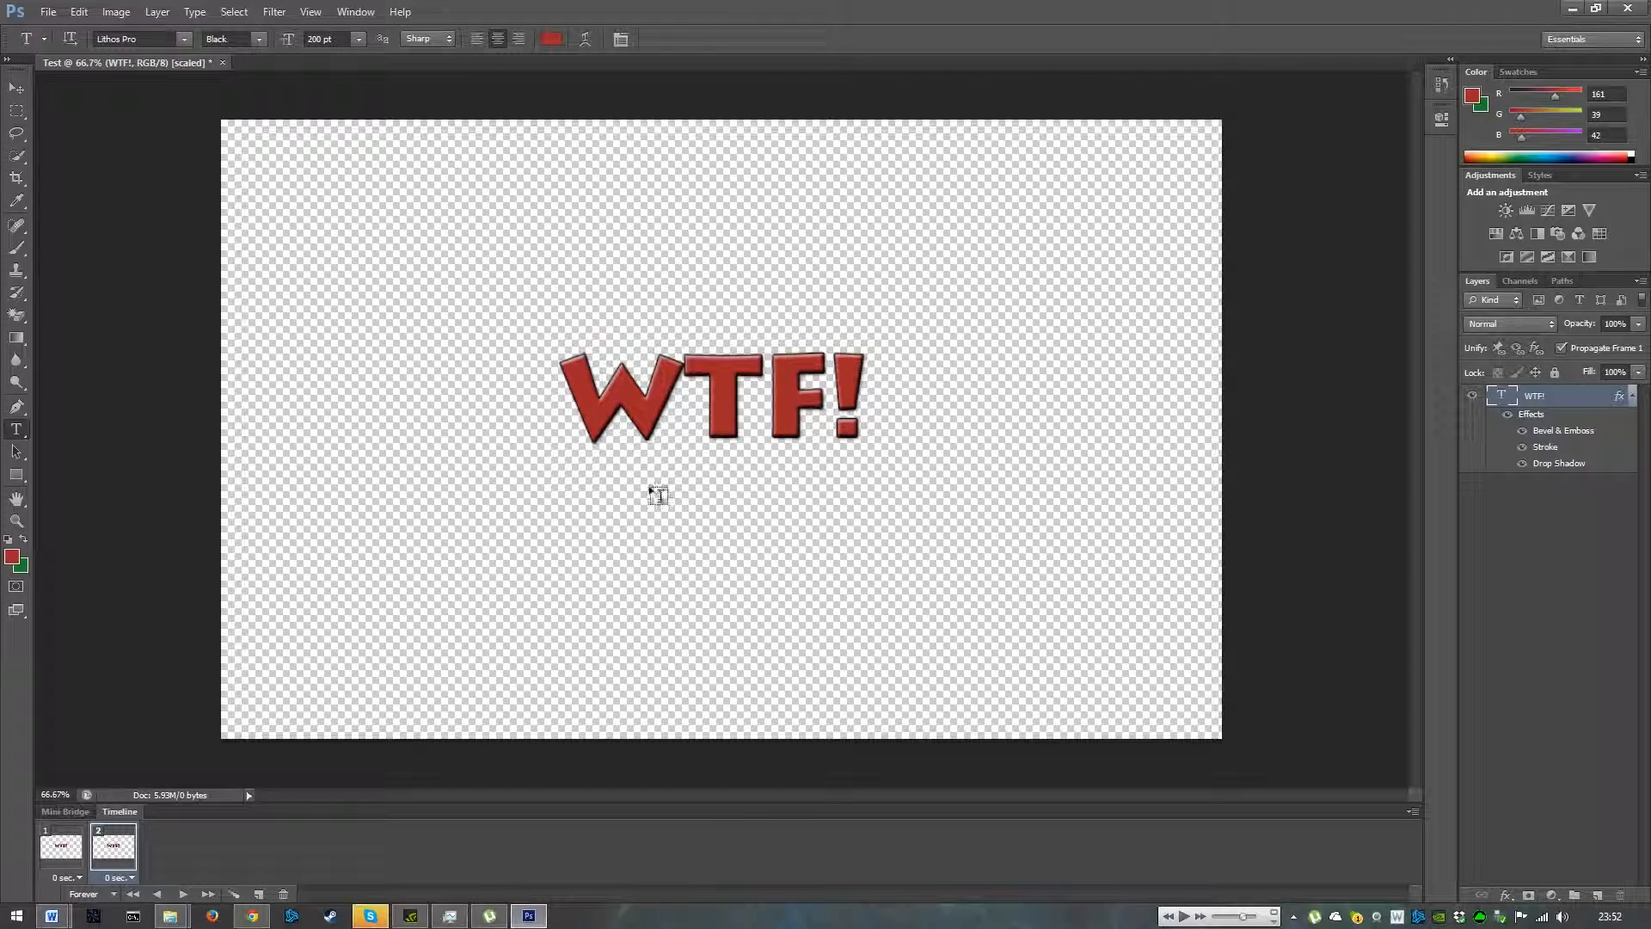
{"action": "left_click", "coordinate": [16, 90]}
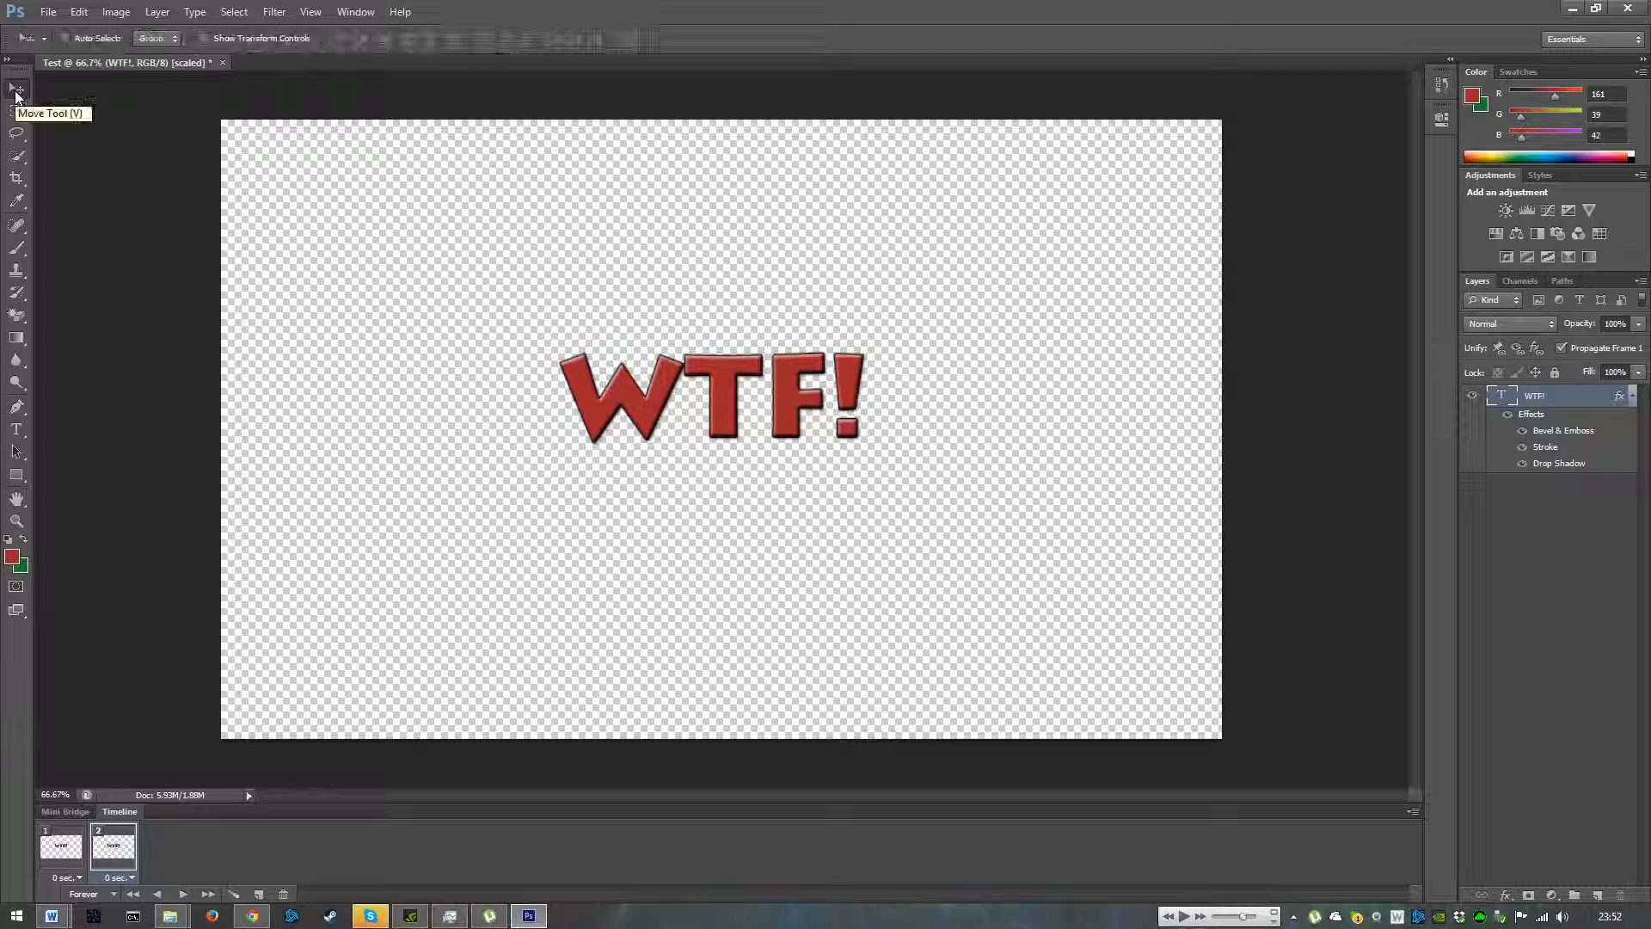
{"action": "left_click_drag", "start_coordinate": [729, 377], "coordinate": [432, 173]}
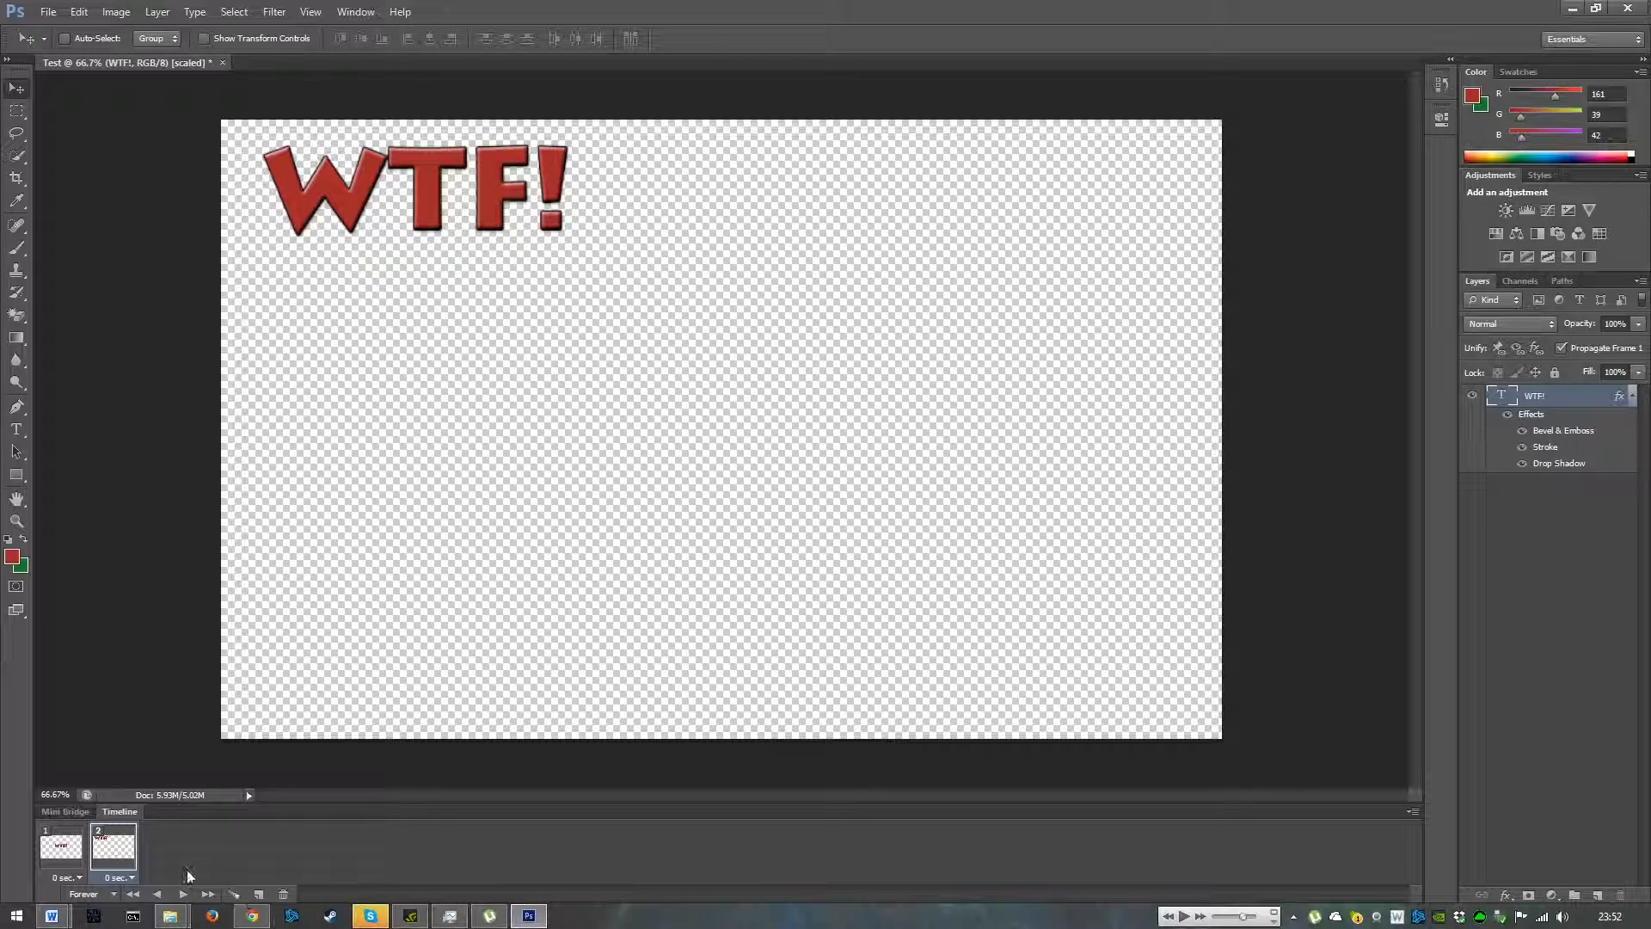
- Add three more frames, moving the text to the bottom-right corner and then to the bottom centre
{"action": "left_click", "coordinate": [257, 897]}
{"action": "left_click_drag", "start_coordinate": [411, 174], "coordinate": [1034, 649]}
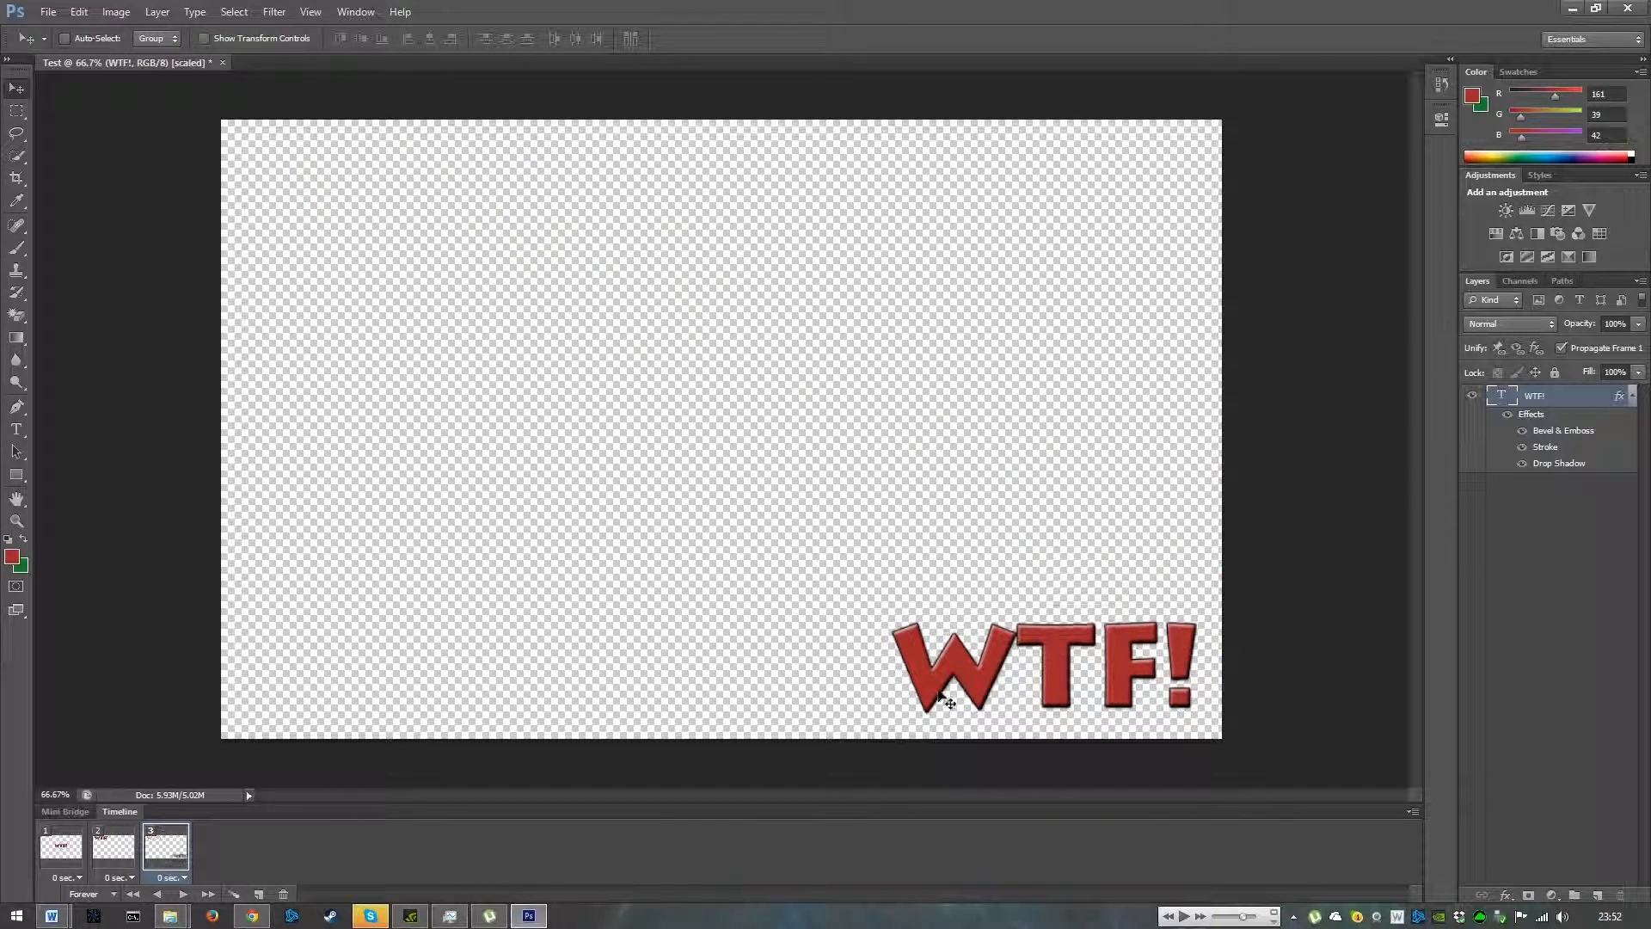
{"action": "left_click", "coordinate": [258, 895]}
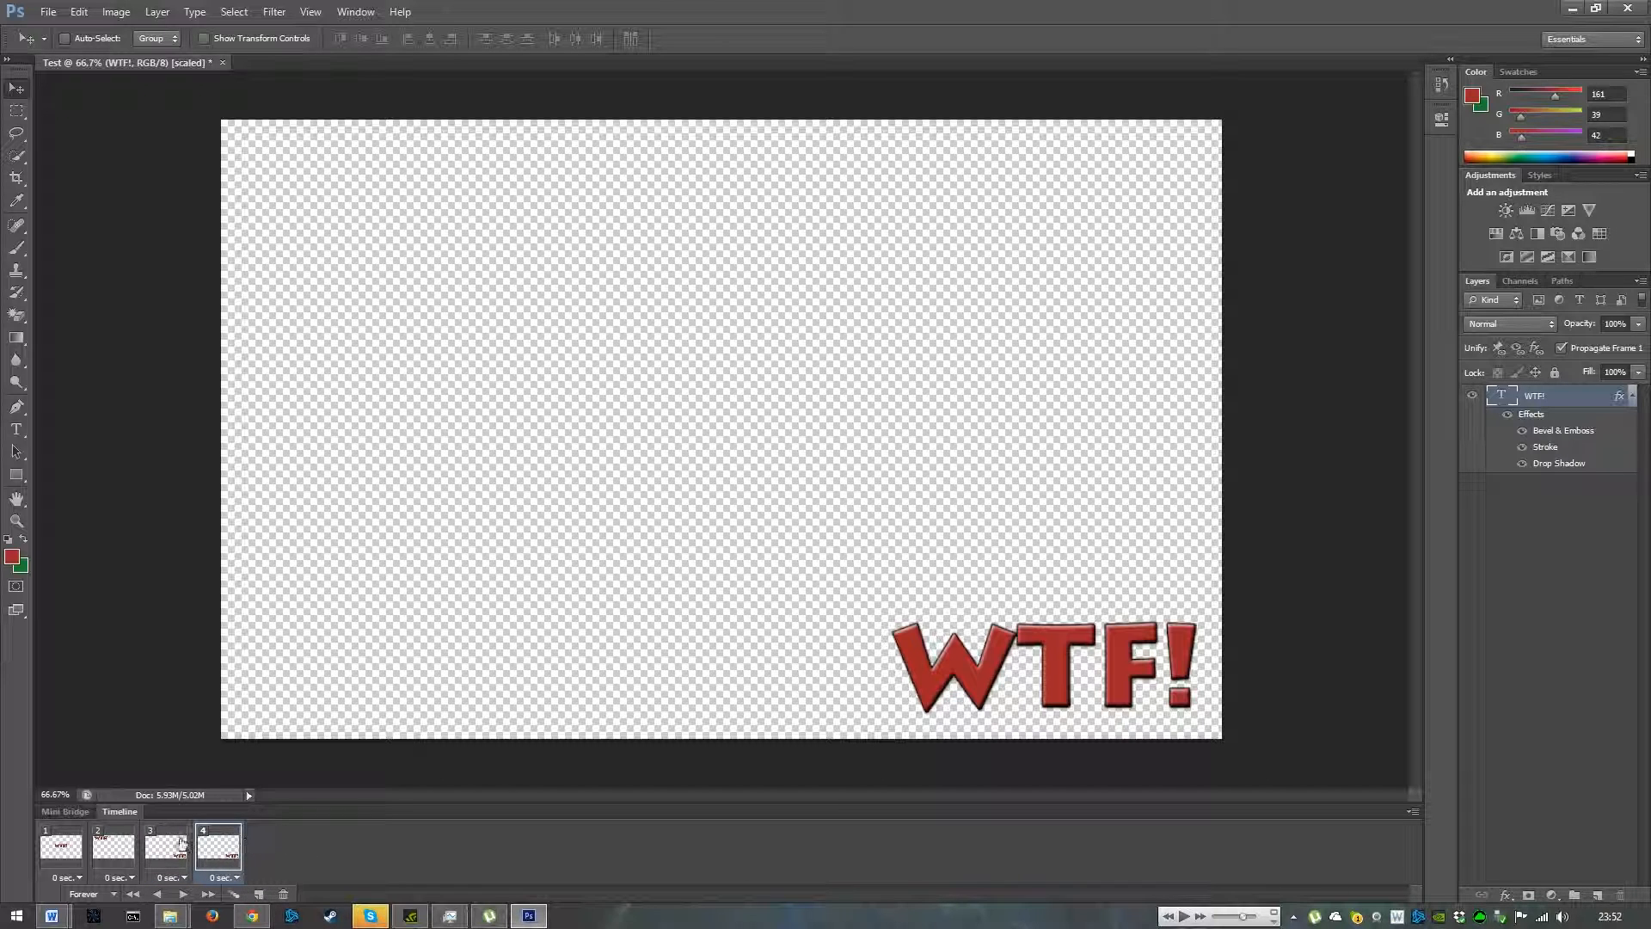
{"action": "left_click_drag", "start_coordinate": [1074, 662], "coordinate": [707, 633]}
{"action": "left_click", "coordinate": [258, 894]}
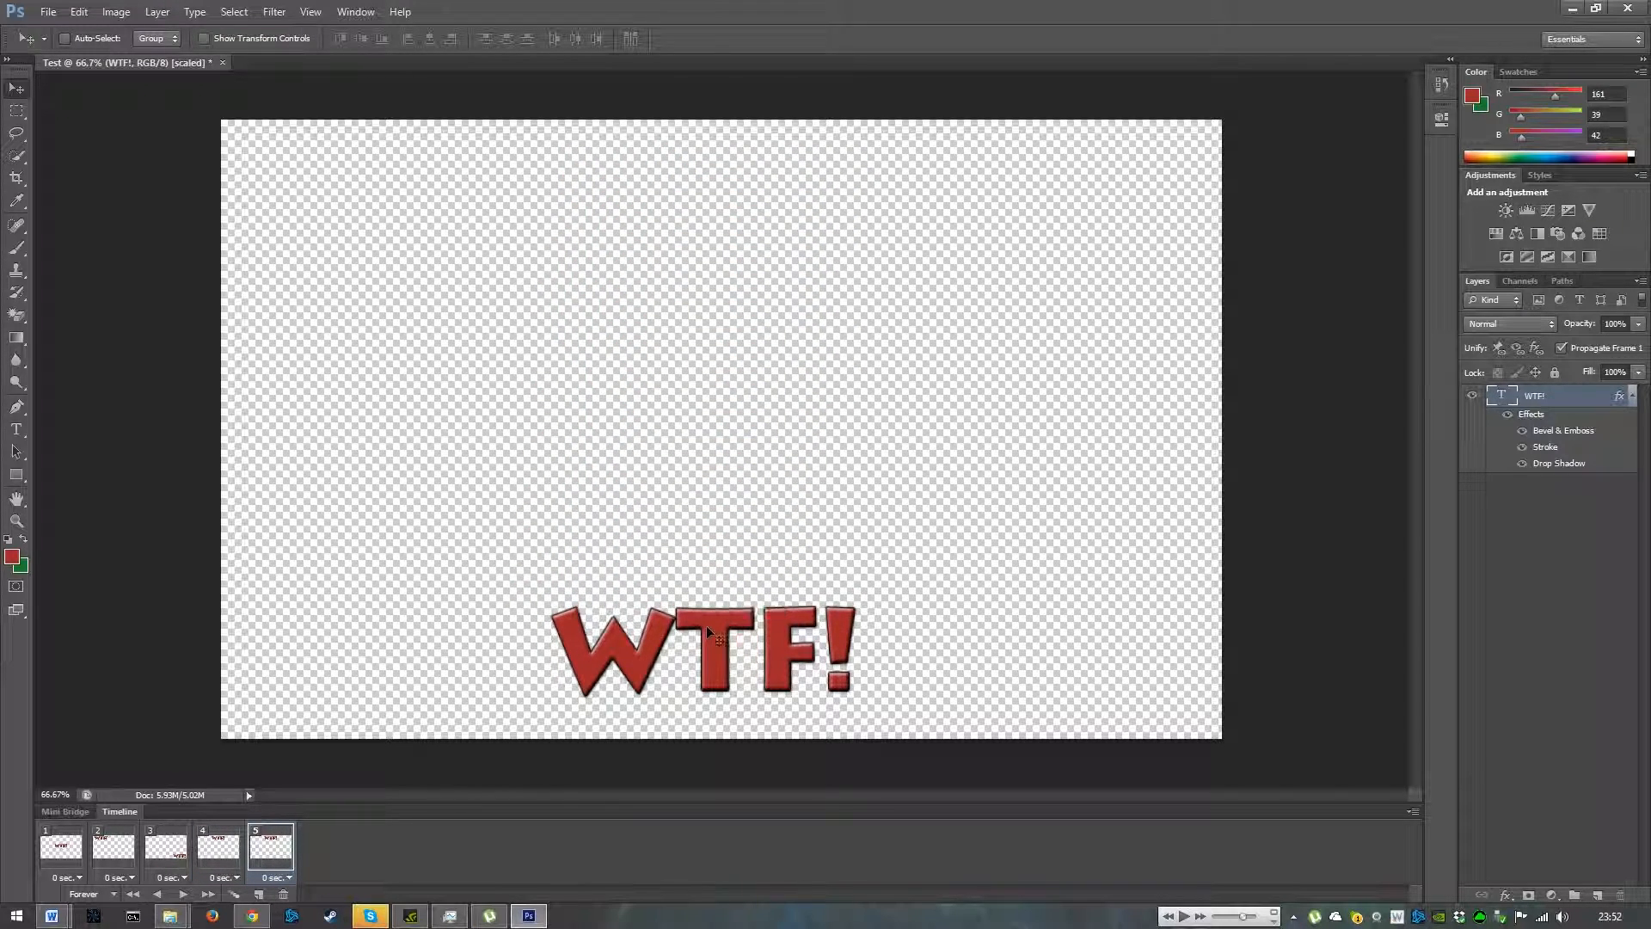
- Add three frames, moving the text to the left edge and then back to the canvas centre
{"action": "left_click", "coordinate": [258, 894]}
{"action": "left_click_drag", "start_coordinate": [735, 647], "coordinate": [384, 442]}
{"action": "left_click", "coordinate": [258, 894]}
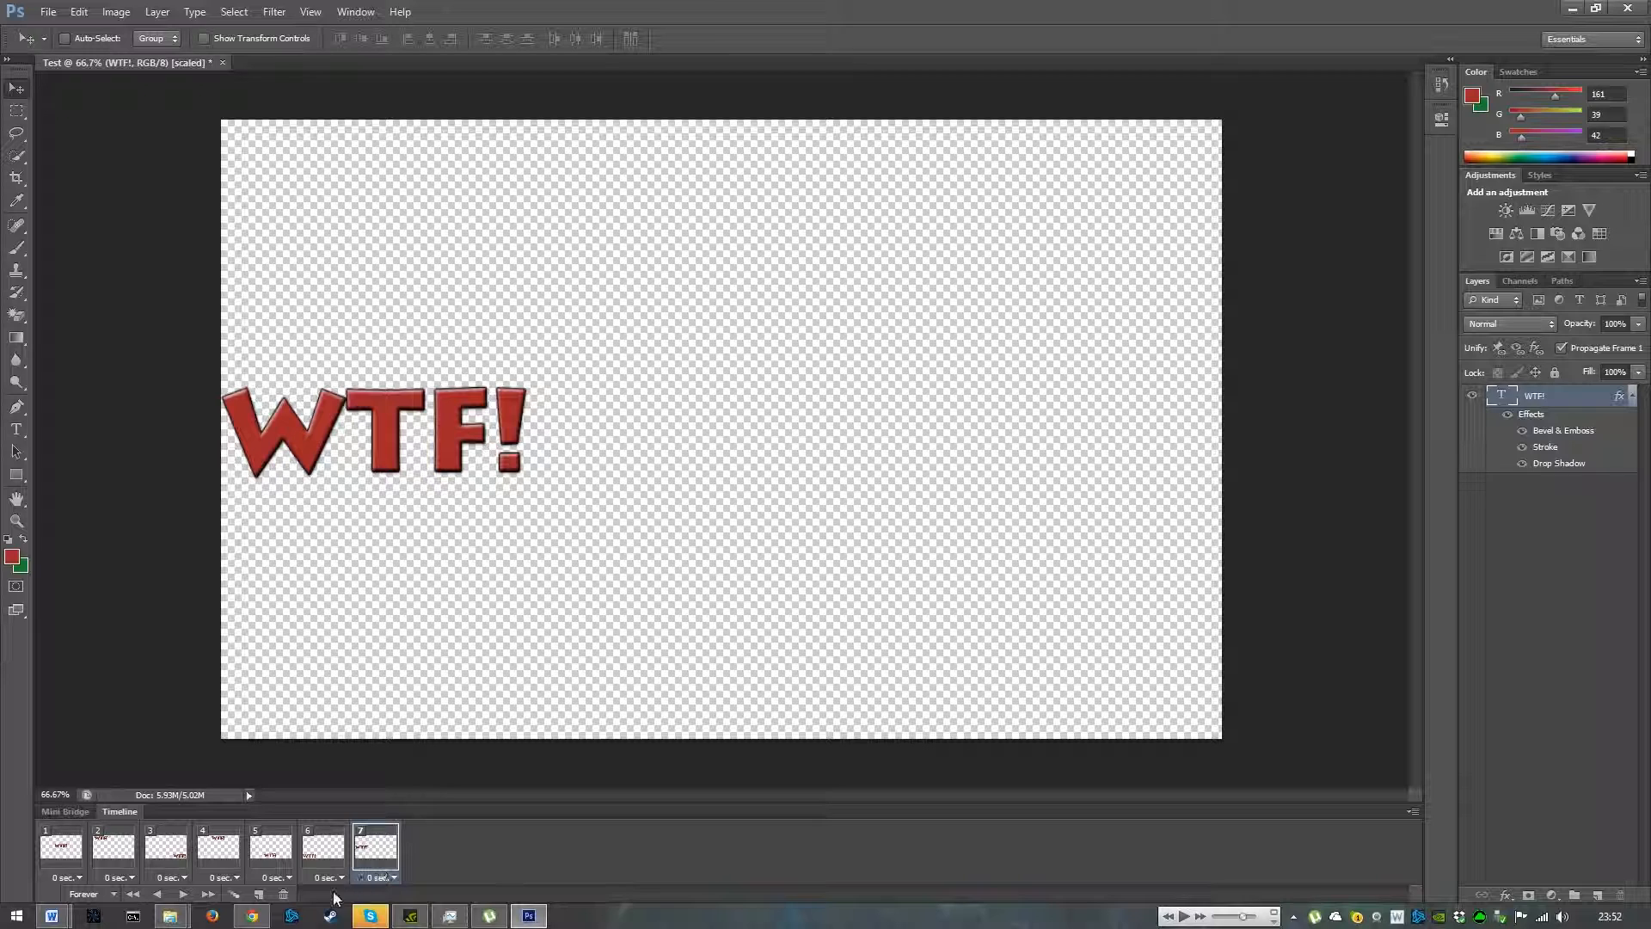
{"action": "left_click", "coordinate": [258, 895]}
{"action": "left_click_drag", "start_coordinate": [382, 439], "coordinate": [727, 421]}
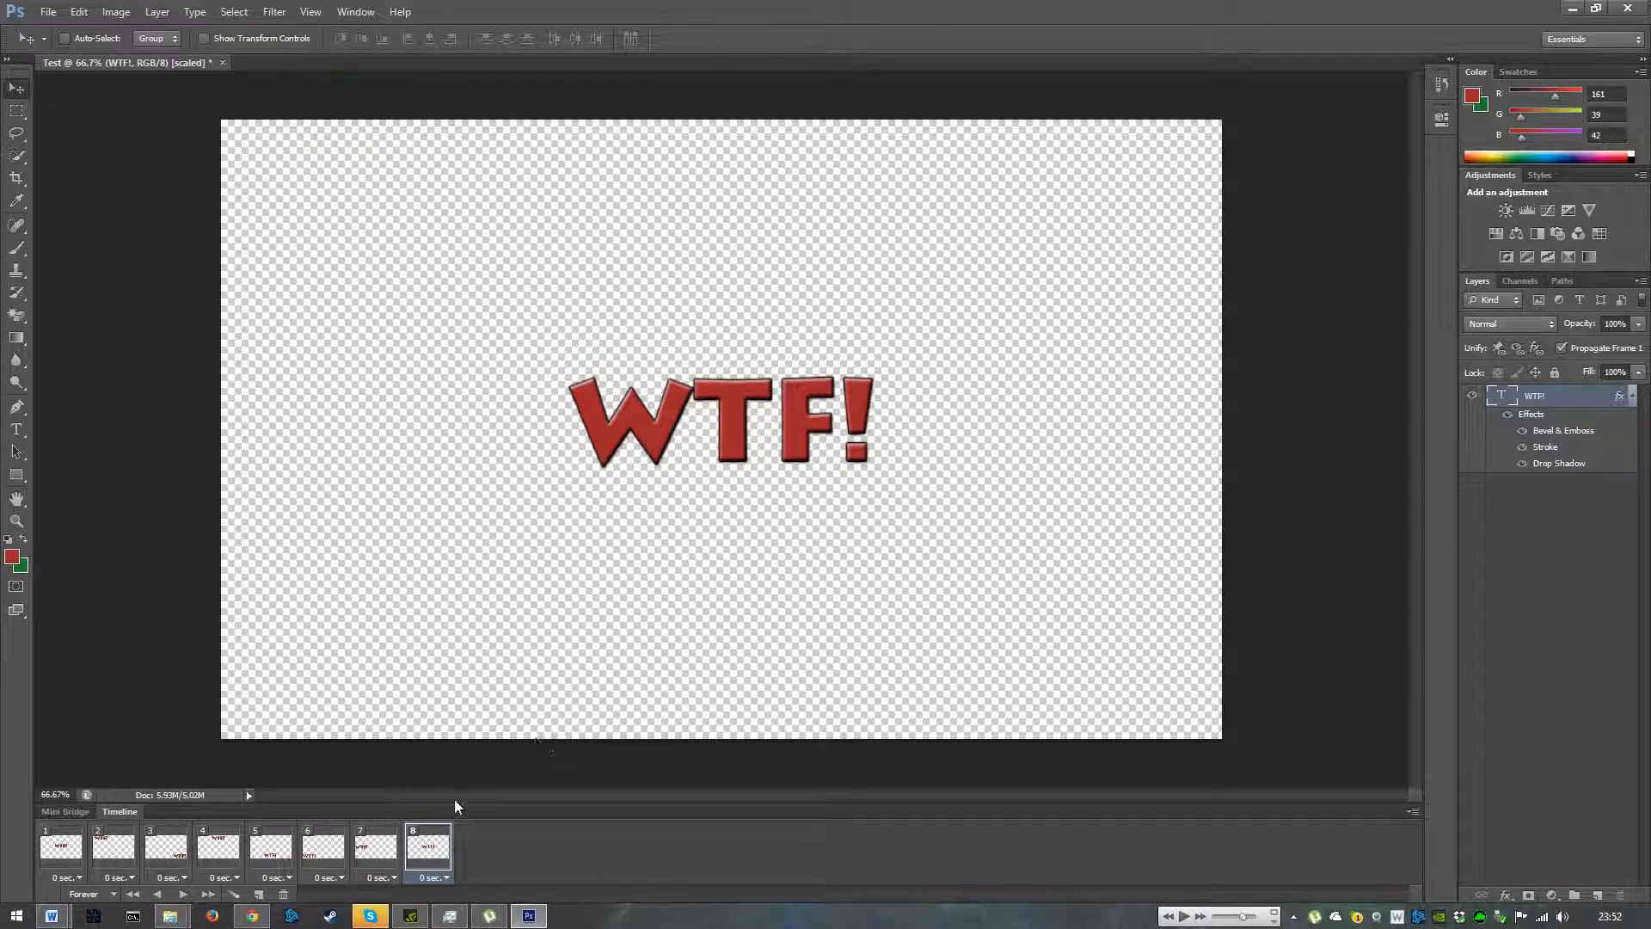
- Add four frames, nudging the text slightly upward and then shifting it toward the right side
{"action": "left_click", "coordinate": [258, 894]}
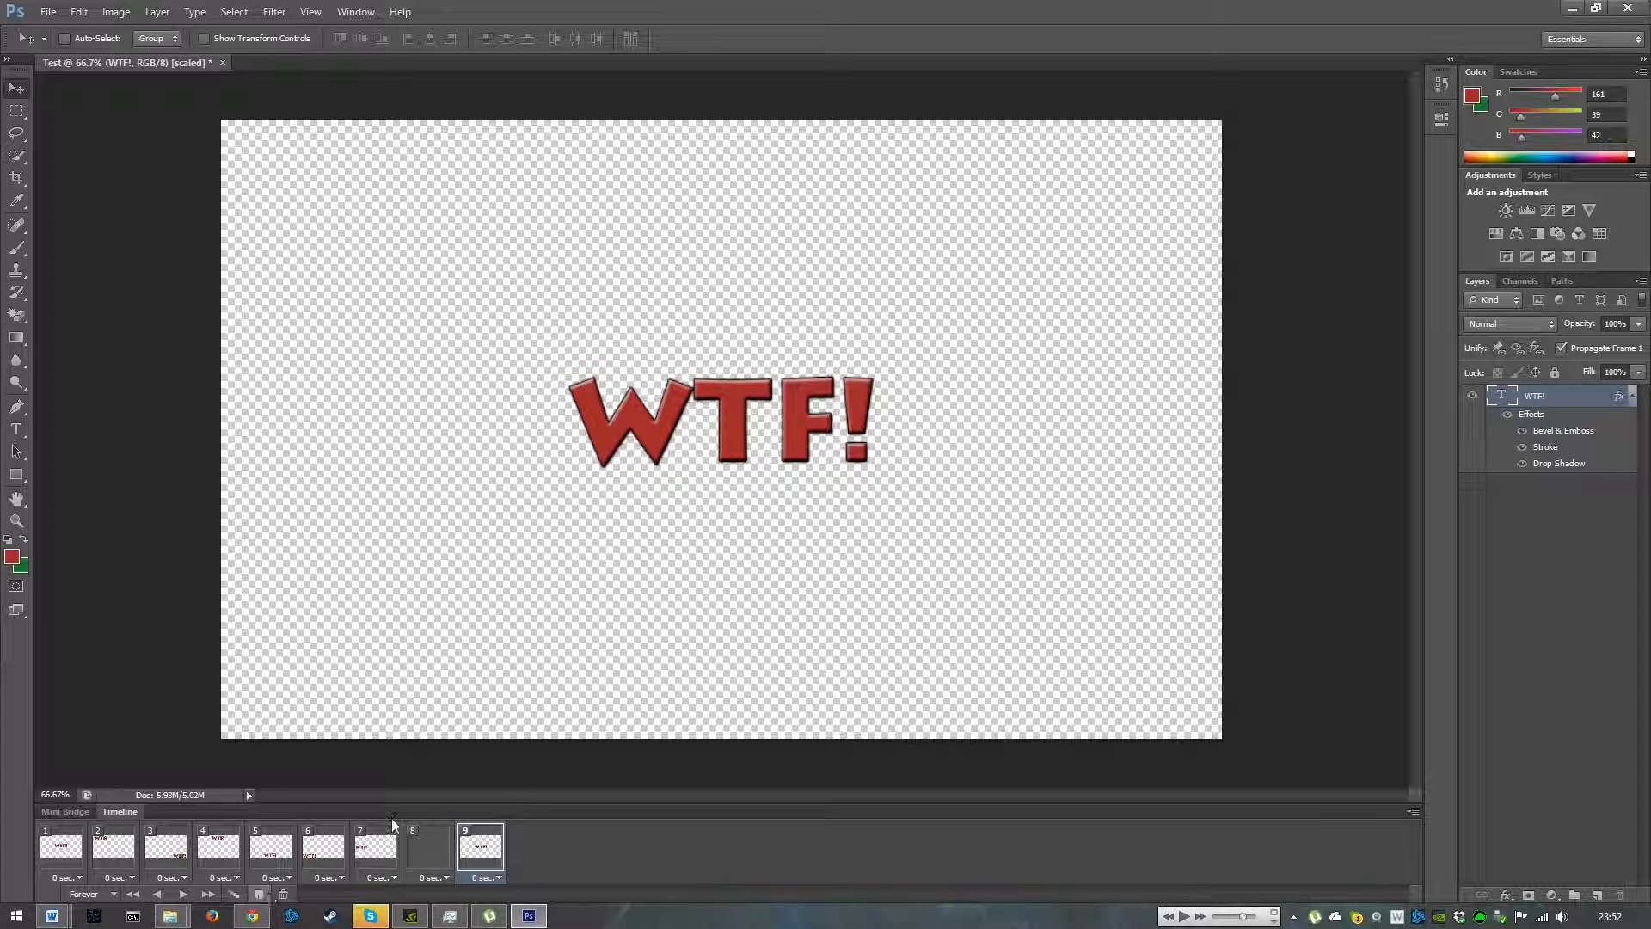
{"action": "mouse_move", "coordinate": [745, 460]}
{"action": "left_mouse_down"}
{"action": "mouse_move", "coordinate": [978, 459]}
{"action": "mouse_move", "coordinate": [886, 437]}
{"action": "mouse_move", "coordinate": [453, 458]}
{"action": "mouse_move", "coordinate": [738, 443]}
{"action": "left_mouse_up"}
{"action": "left_click", "coordinate": [258, 894]}
{"action": "left_click", "coordinate": [258, 896]}
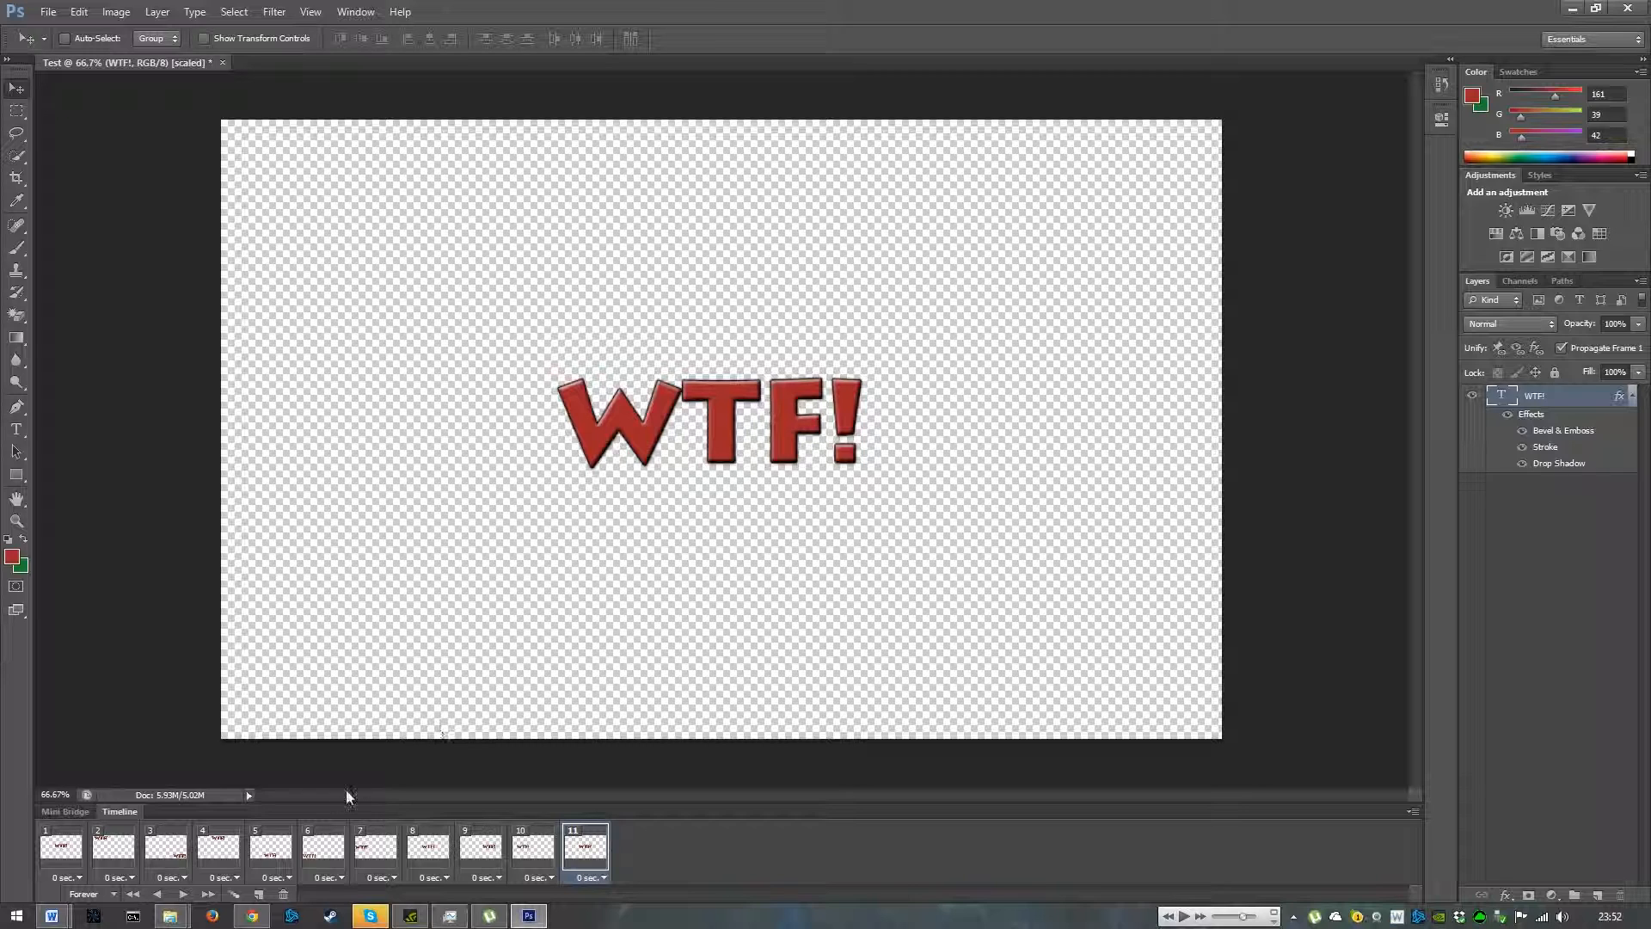
{"action": "left_click", "coordinate": [258, 896]}
{"action": "left_click_drag", "start_coordinate": [863, 437], "coordinate": [1114, 446]}
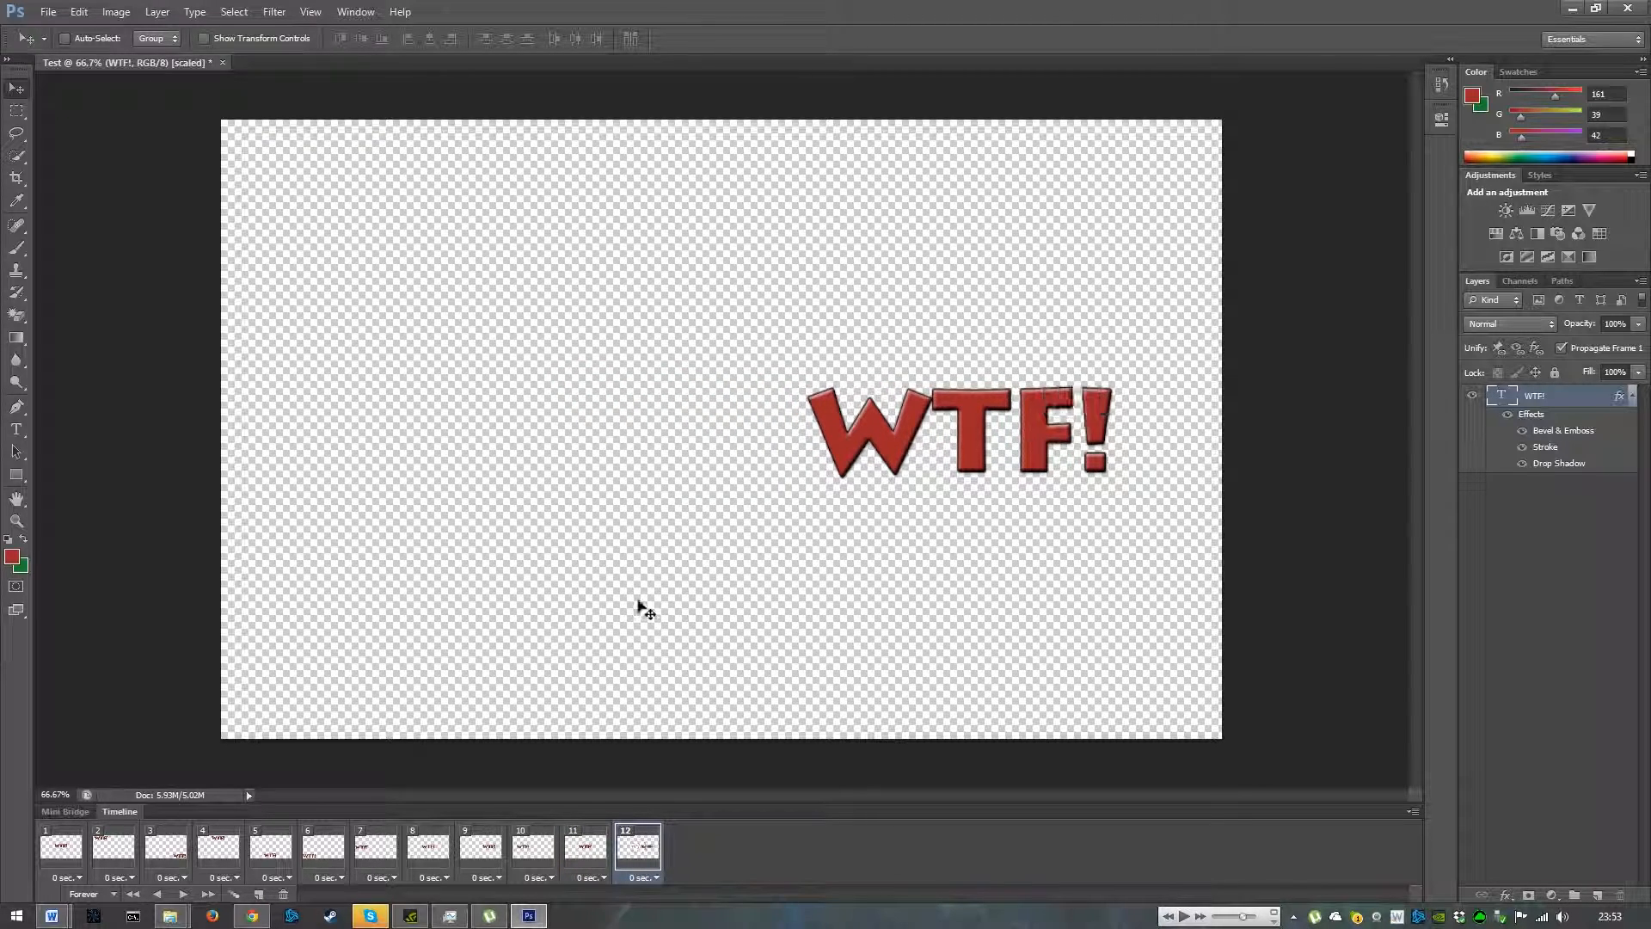
- Add three frames, moving the text slightly further right and then back to the centre
{"action": "left_click", "coordinate": [258, 896]}
{"action": "left_click_drag", "start_coordinate": [946, 413], "coordinate": [1051, 432]}
{"action": "left_click", "coordinate": [258, 895]}
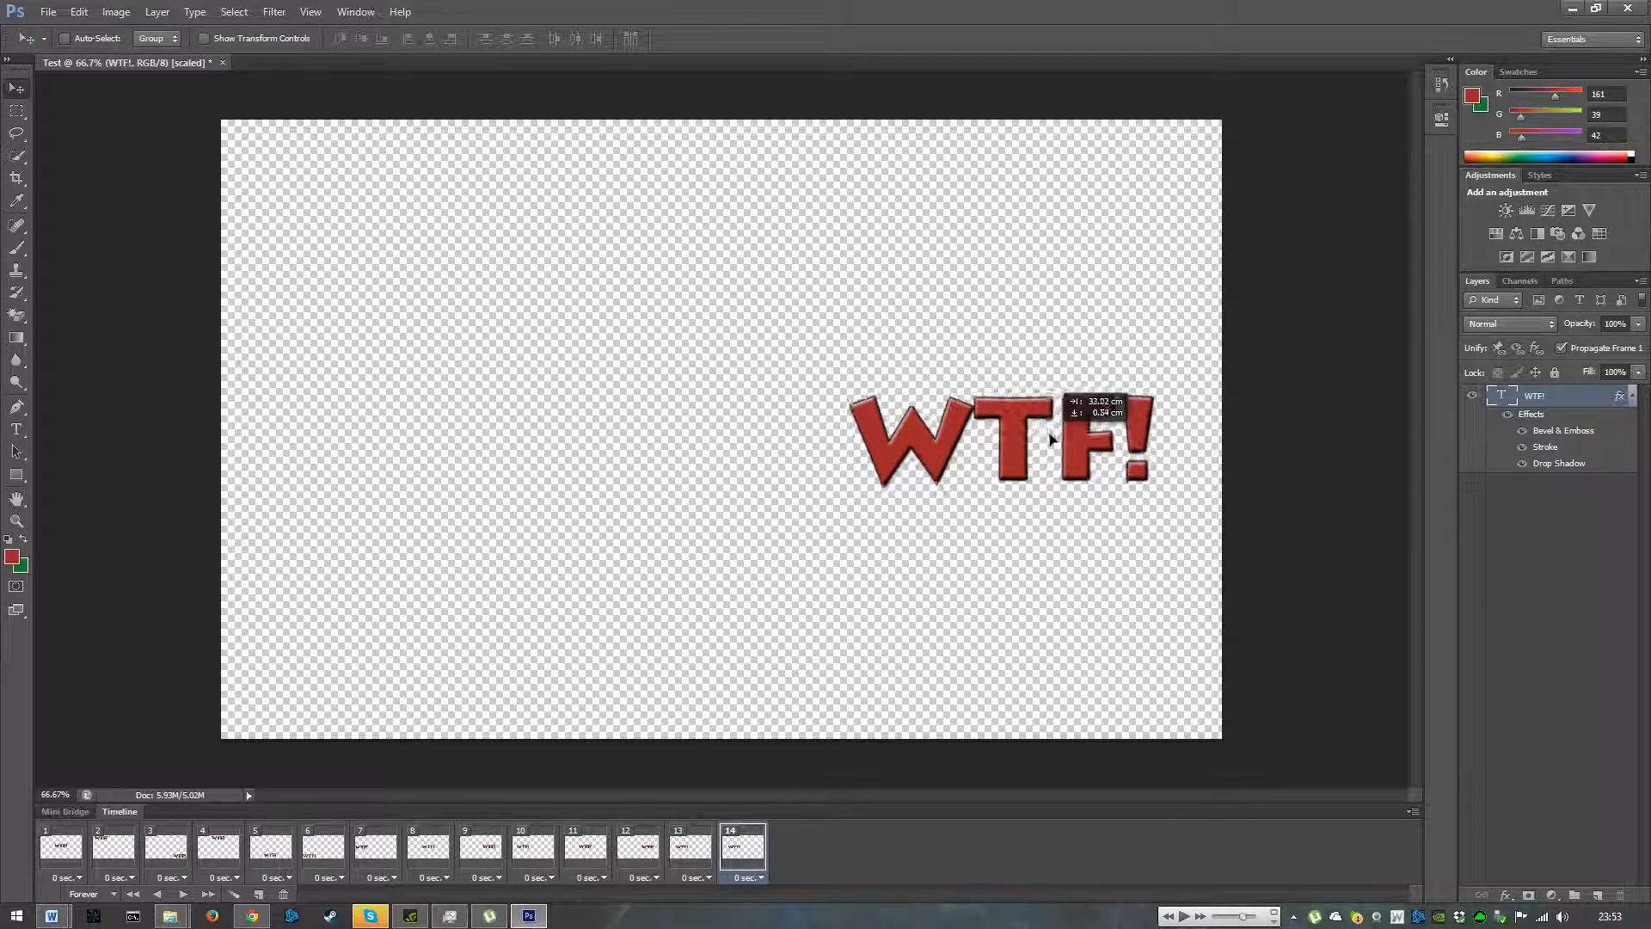
{"action": "left_click", "coordinate": [258, 895]}
{"action": "left_click_drag", "start_coordinate": [1037, 449], "coordinate": [734, 431]}
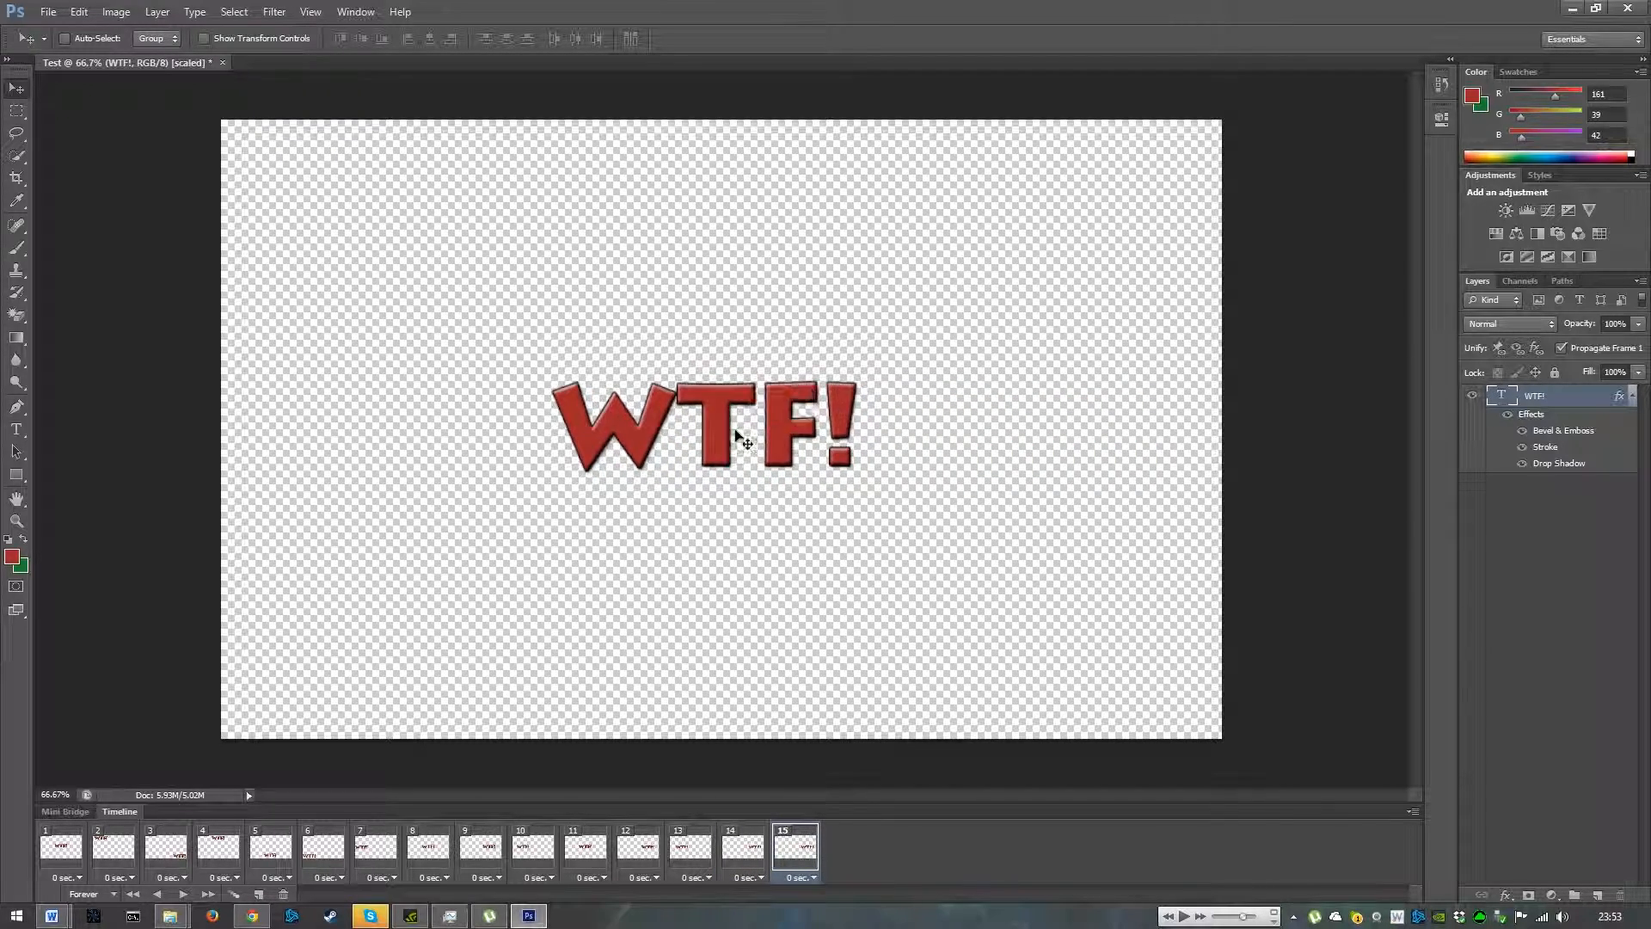
- Add two frames, moving the text to the top-left corner and then to the bottom-right corner
{"action": "left_click", "coordinate": [258, 895]}
{"action": "left_click_drag", "start_coordinate": [764, 433], "coordinate": [434, 189]}
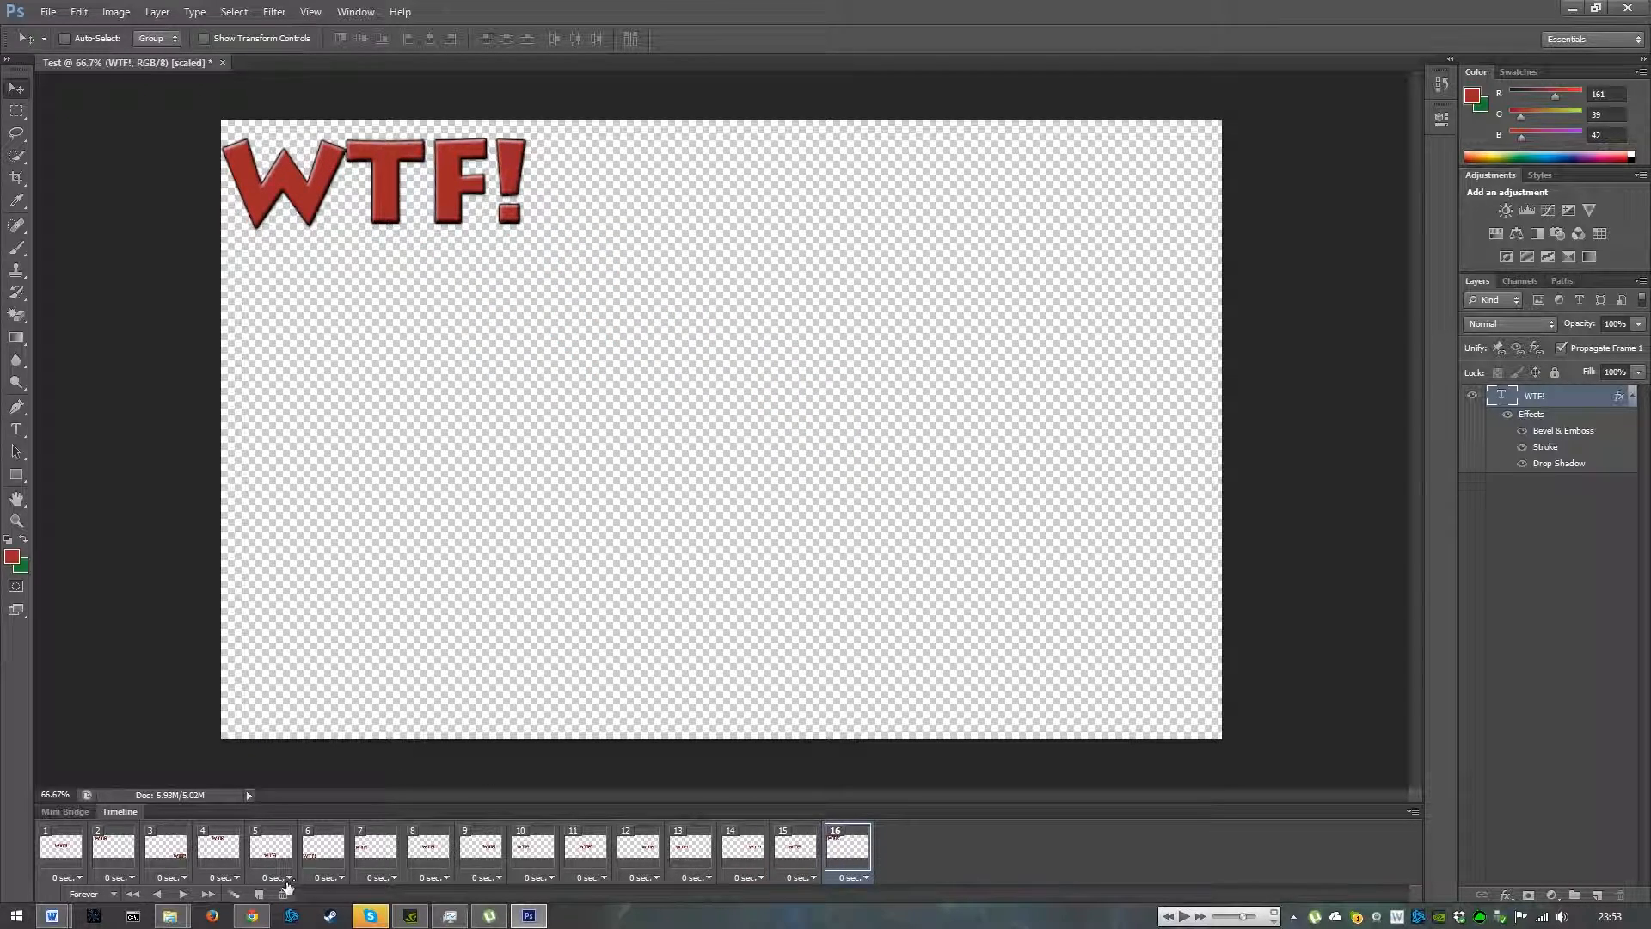
{"action": "left_click", "coordinate": [258, 895]}
{"action": "left_click_drag", "start_coordinate": [402, 183], "coordinate": [1094, 666]}
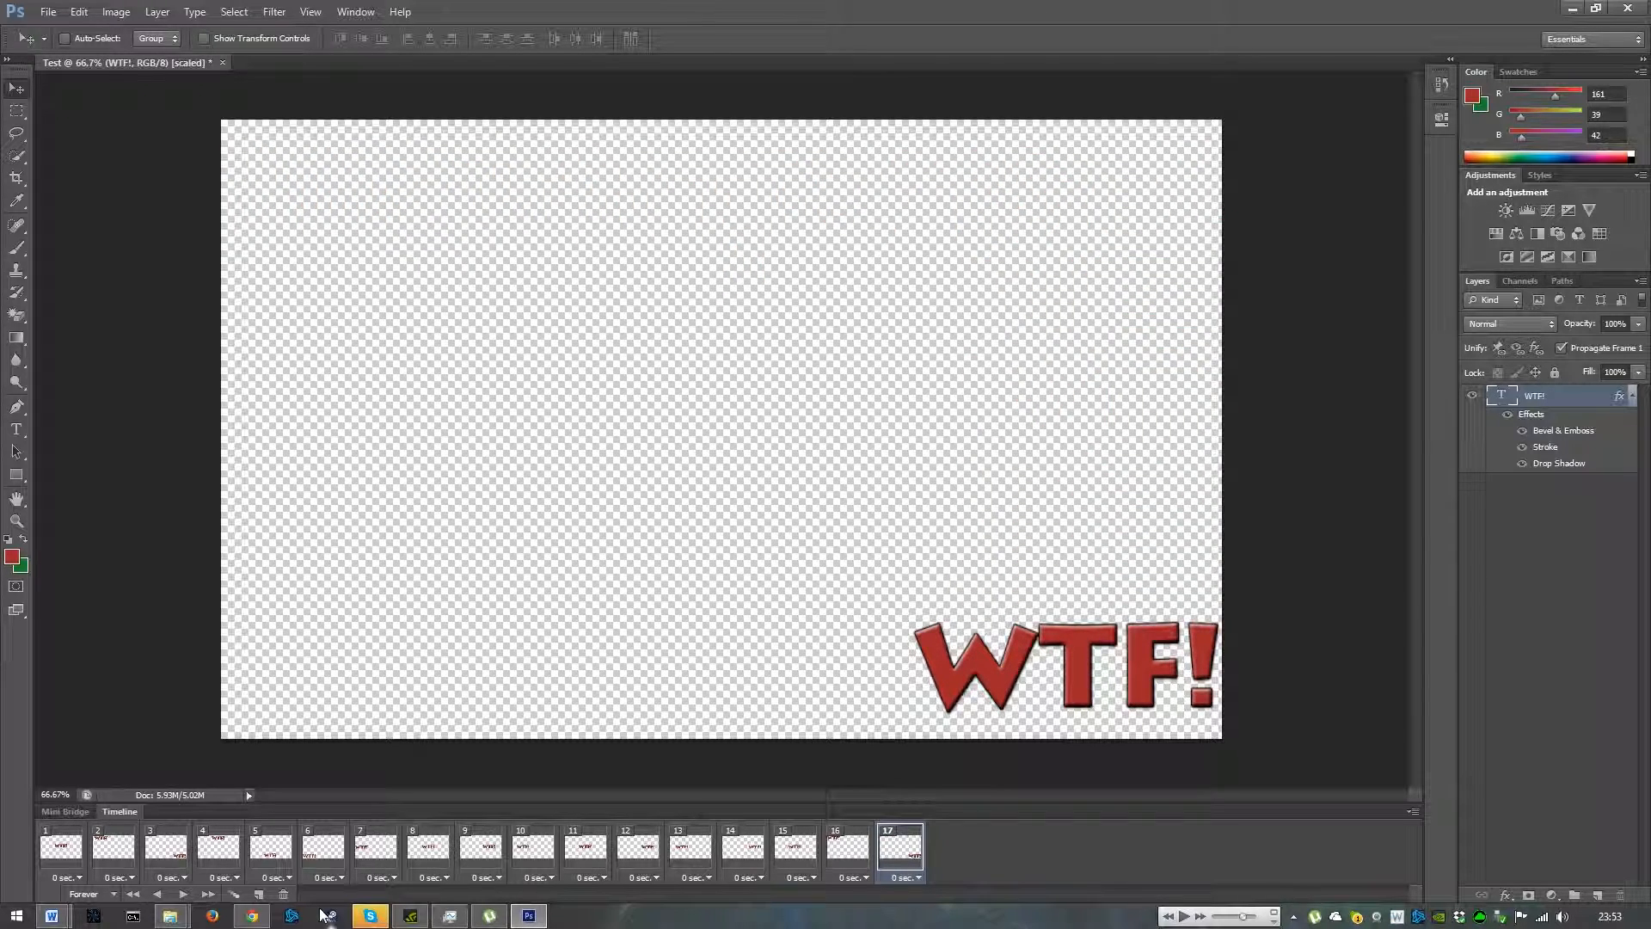
- Add four frames, moving the text back to the canvas centre and then to the top-right corner
{"action": "left_click", "coordinate": [256, 895]}
{"action": "left_click_drag", "start_coordinate": [1115, 611], "coordinate": [679, 453]}
{"action": "left_click", "coordinate": [259, 895]}
{"action": "left_click", "coordinate": [259, 894]}
{"action": "left_click_drag", "start_coordinate": [904, 362], "coordinate": [1145, 175]}
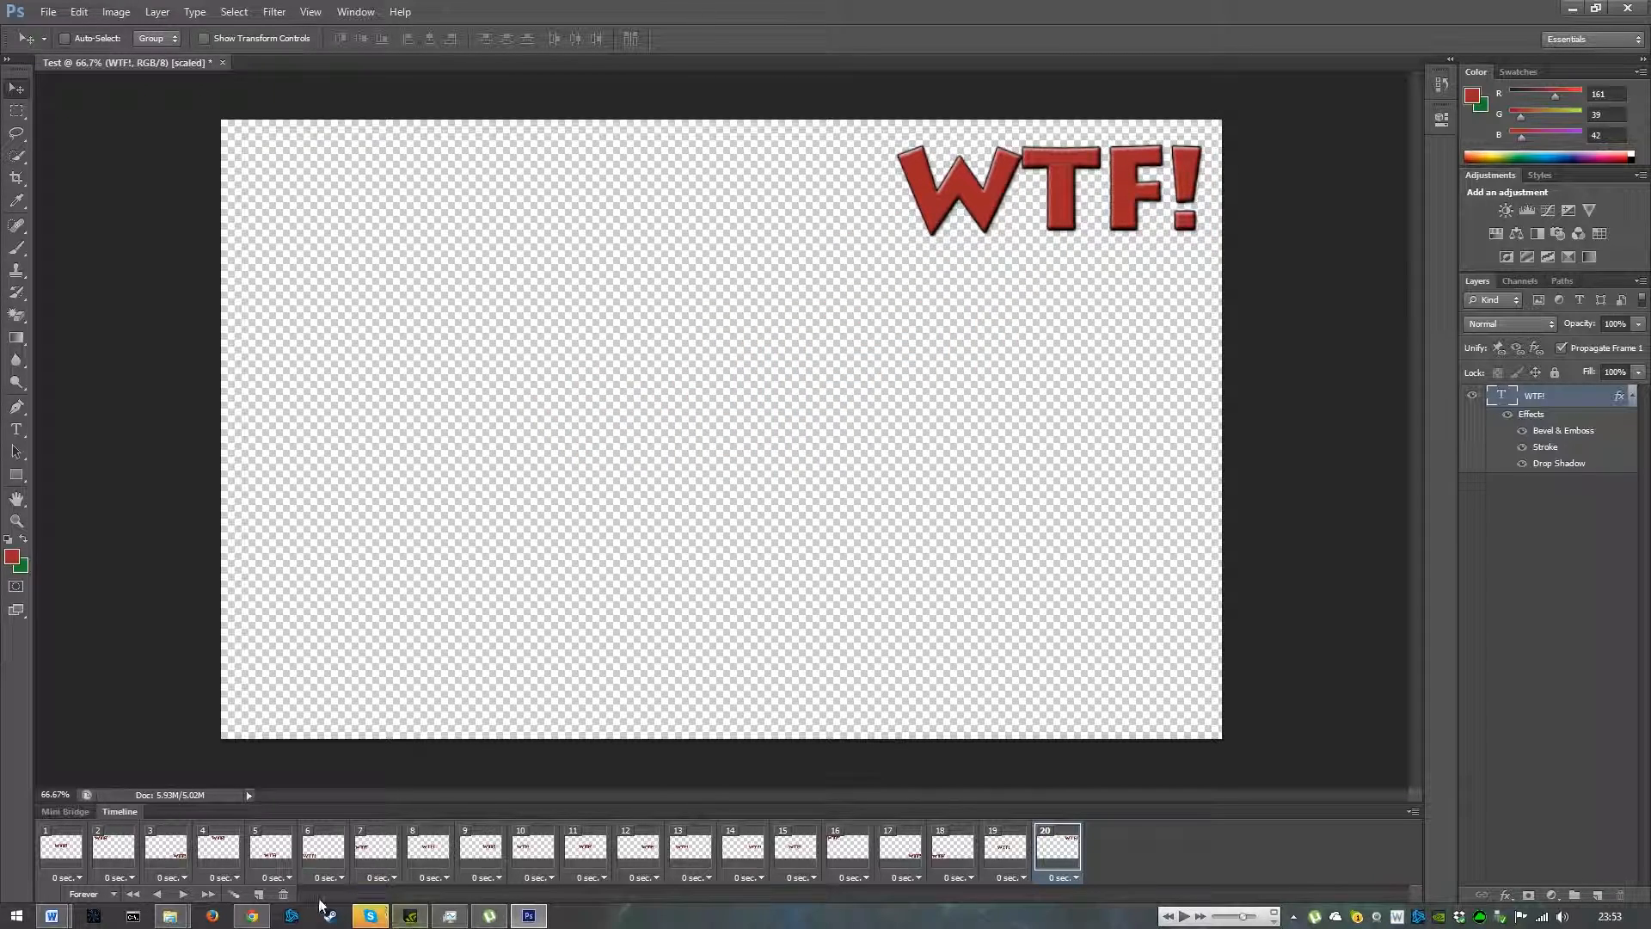
{"action": "left_click", "coordinate": [258, 894]}
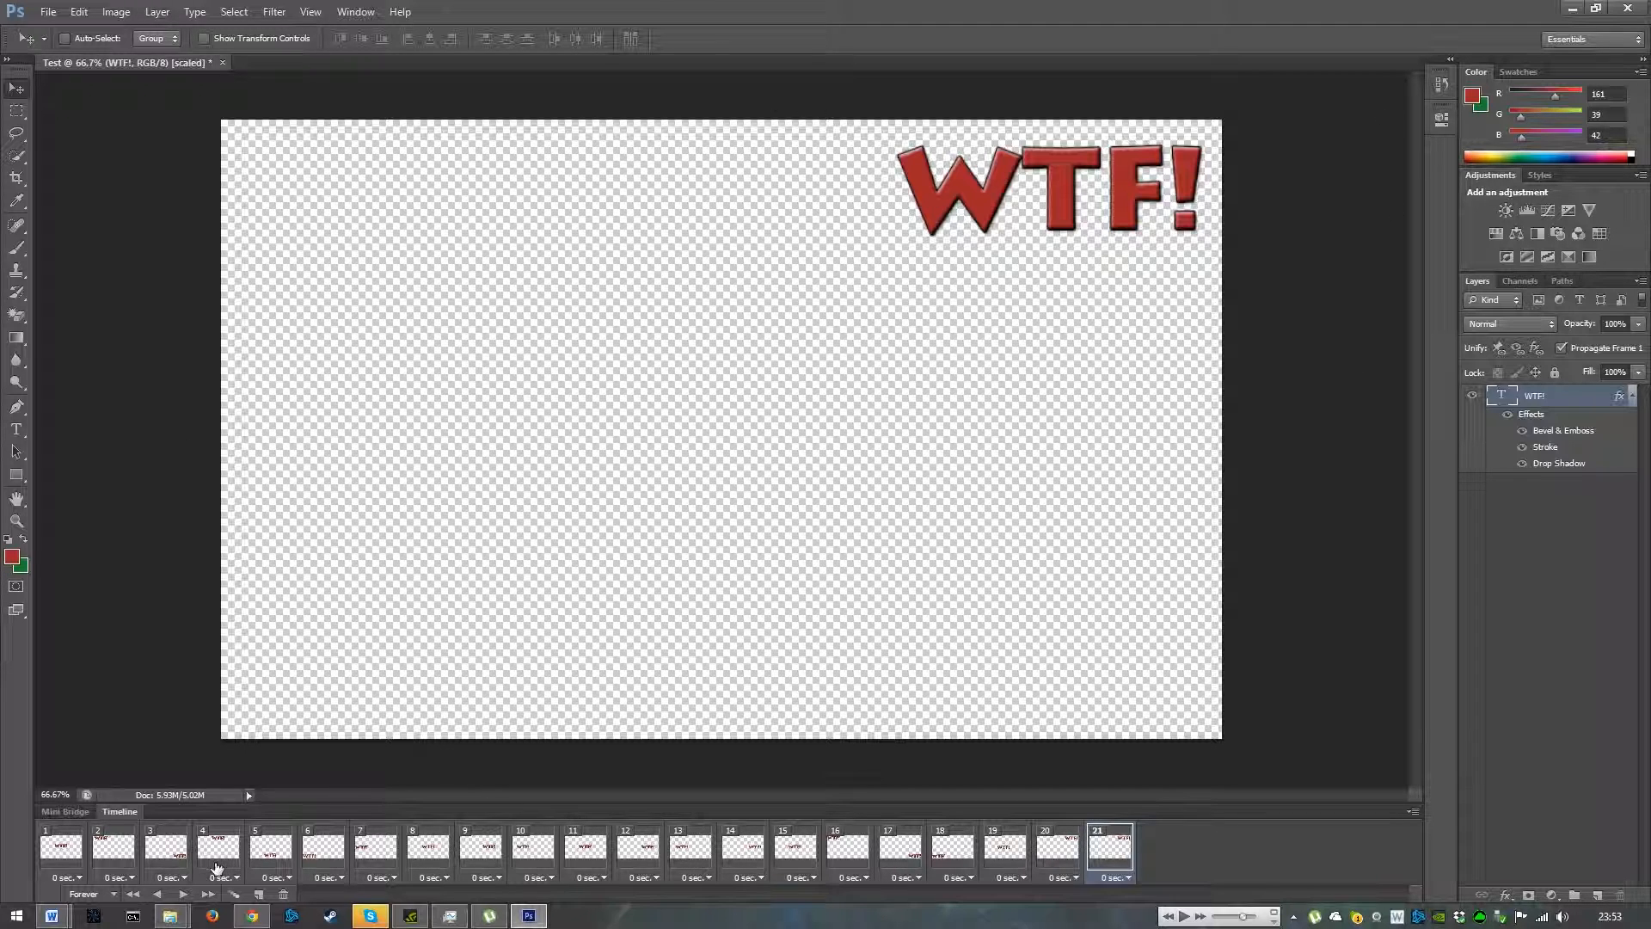
- Play the animation preview, stop it, and return to the first frame
{"action": "left_click", "coordinate": [184, 896]}
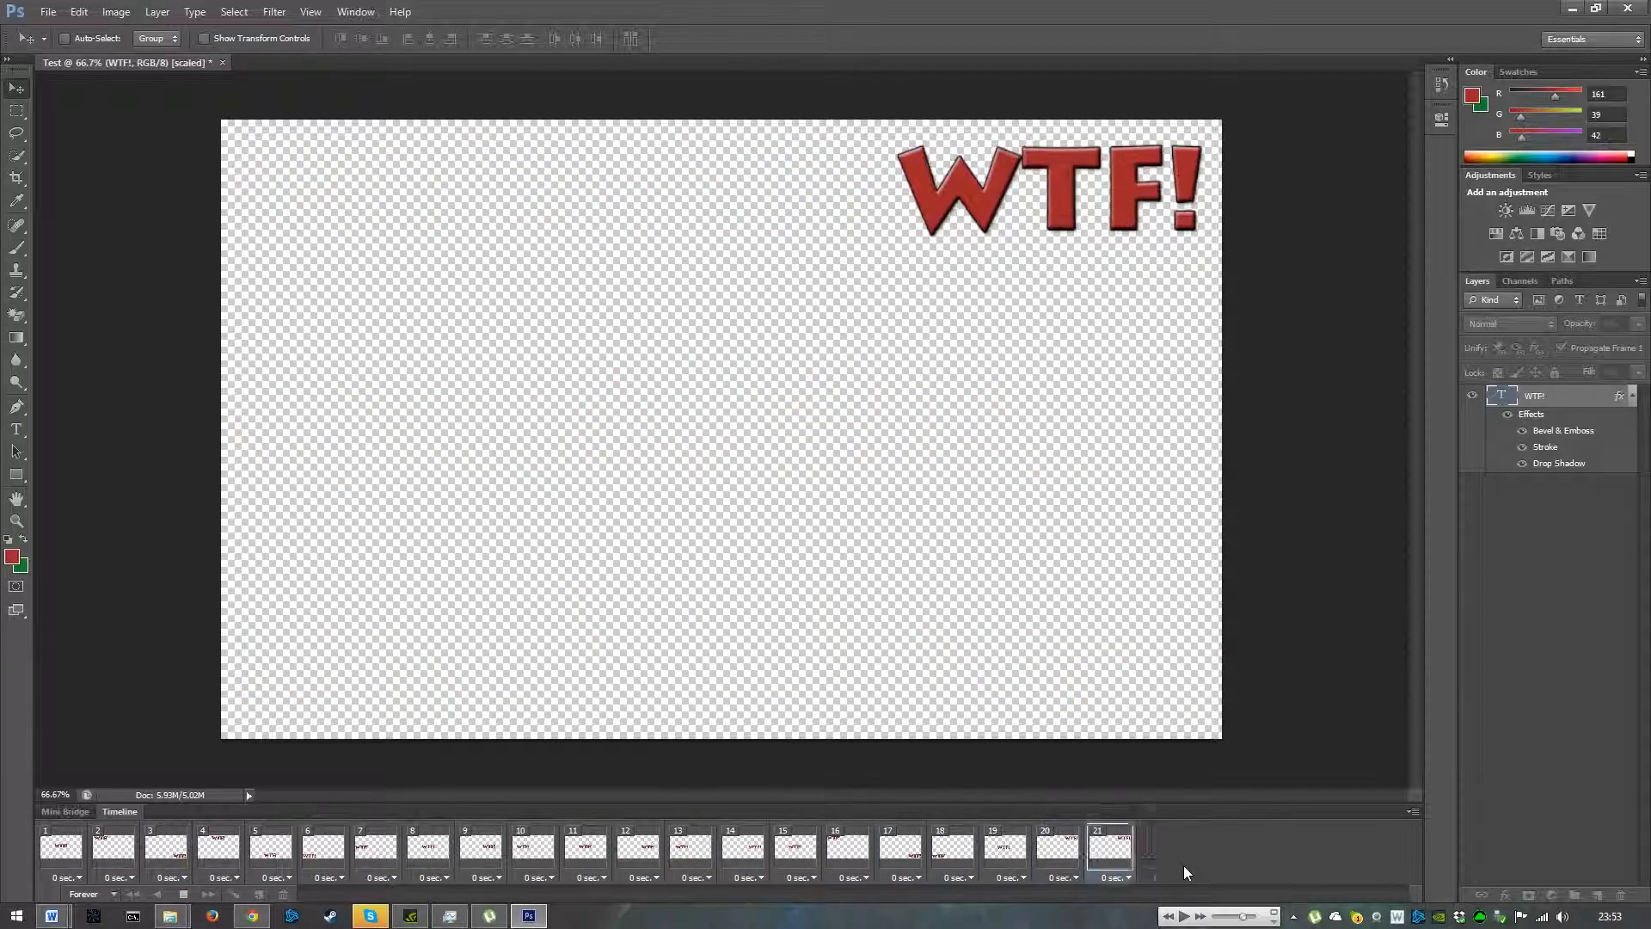
{"action": "left_click", "coordinate": [184, 895]}
{"action": "left_click", "coordinate": [57, 849]}
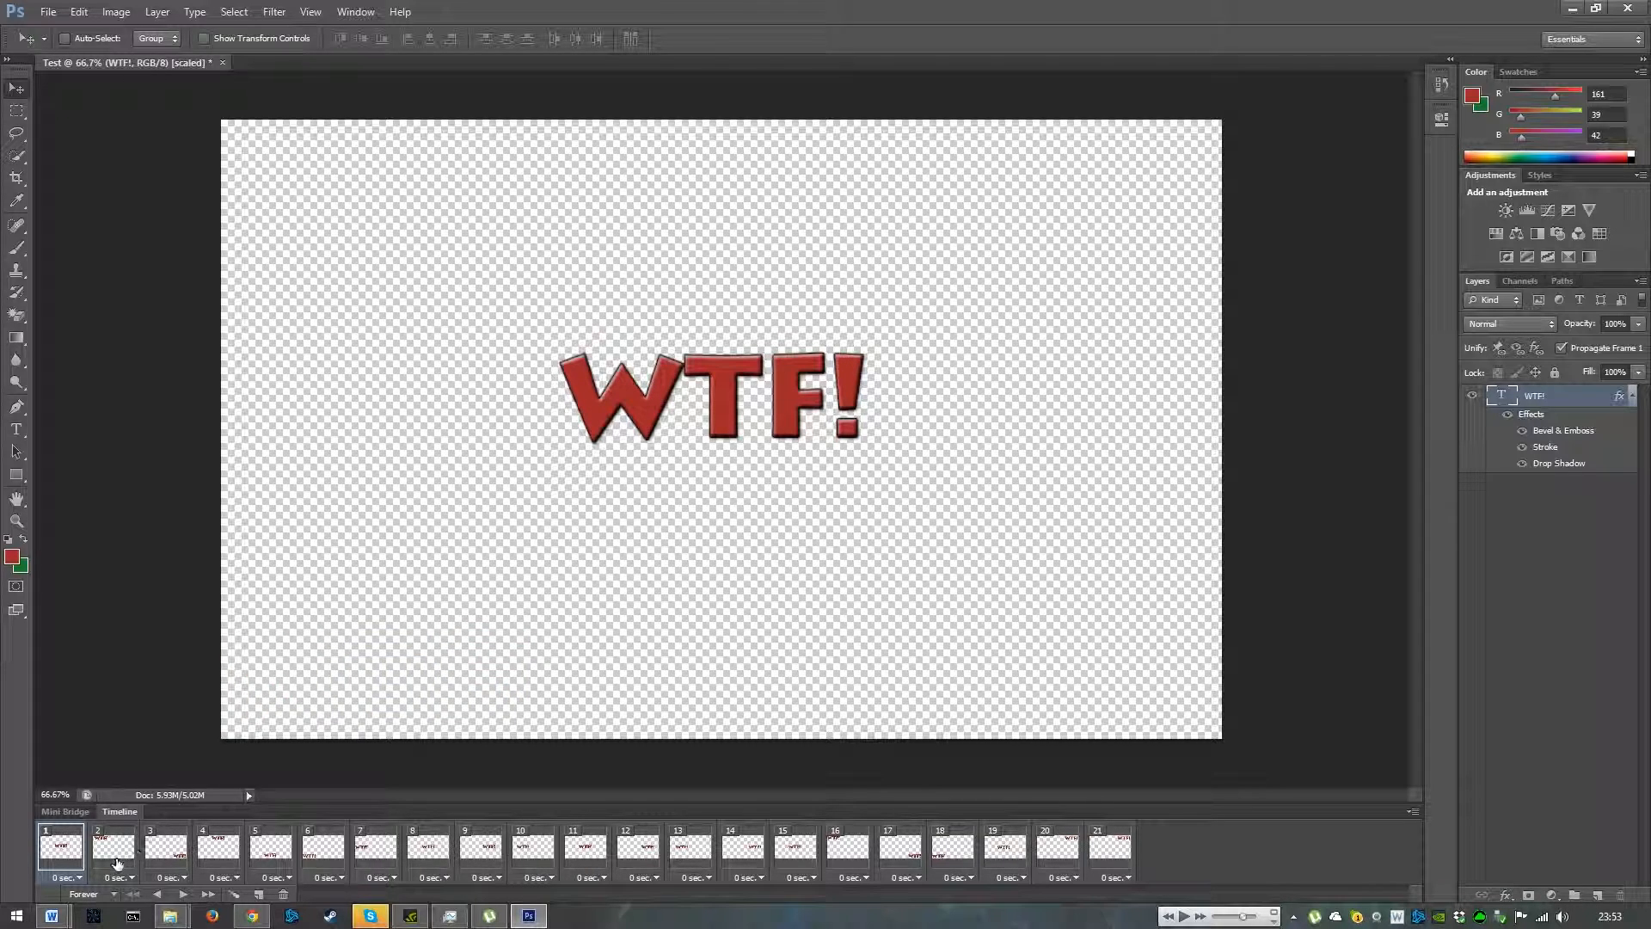
- Set the frame delay of frames 1 through 7 to 0.2 seconds each
{"action": "left_click", "coordinate": [80, 877]}
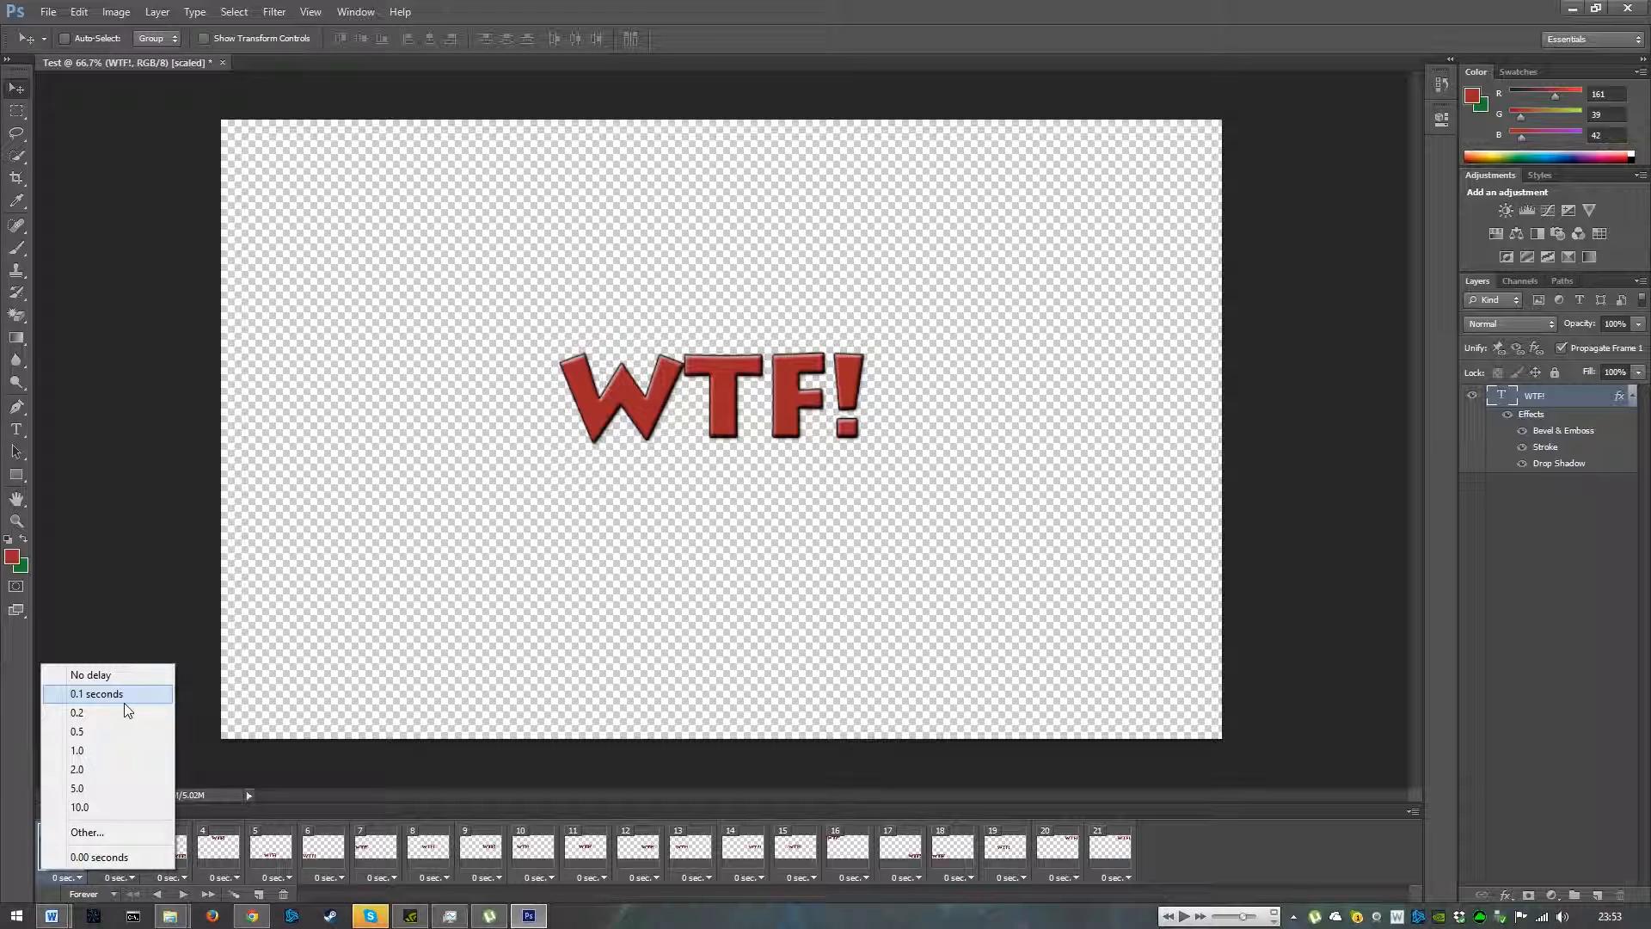
{"action": "left_click", "coordinate": [86, 712]}
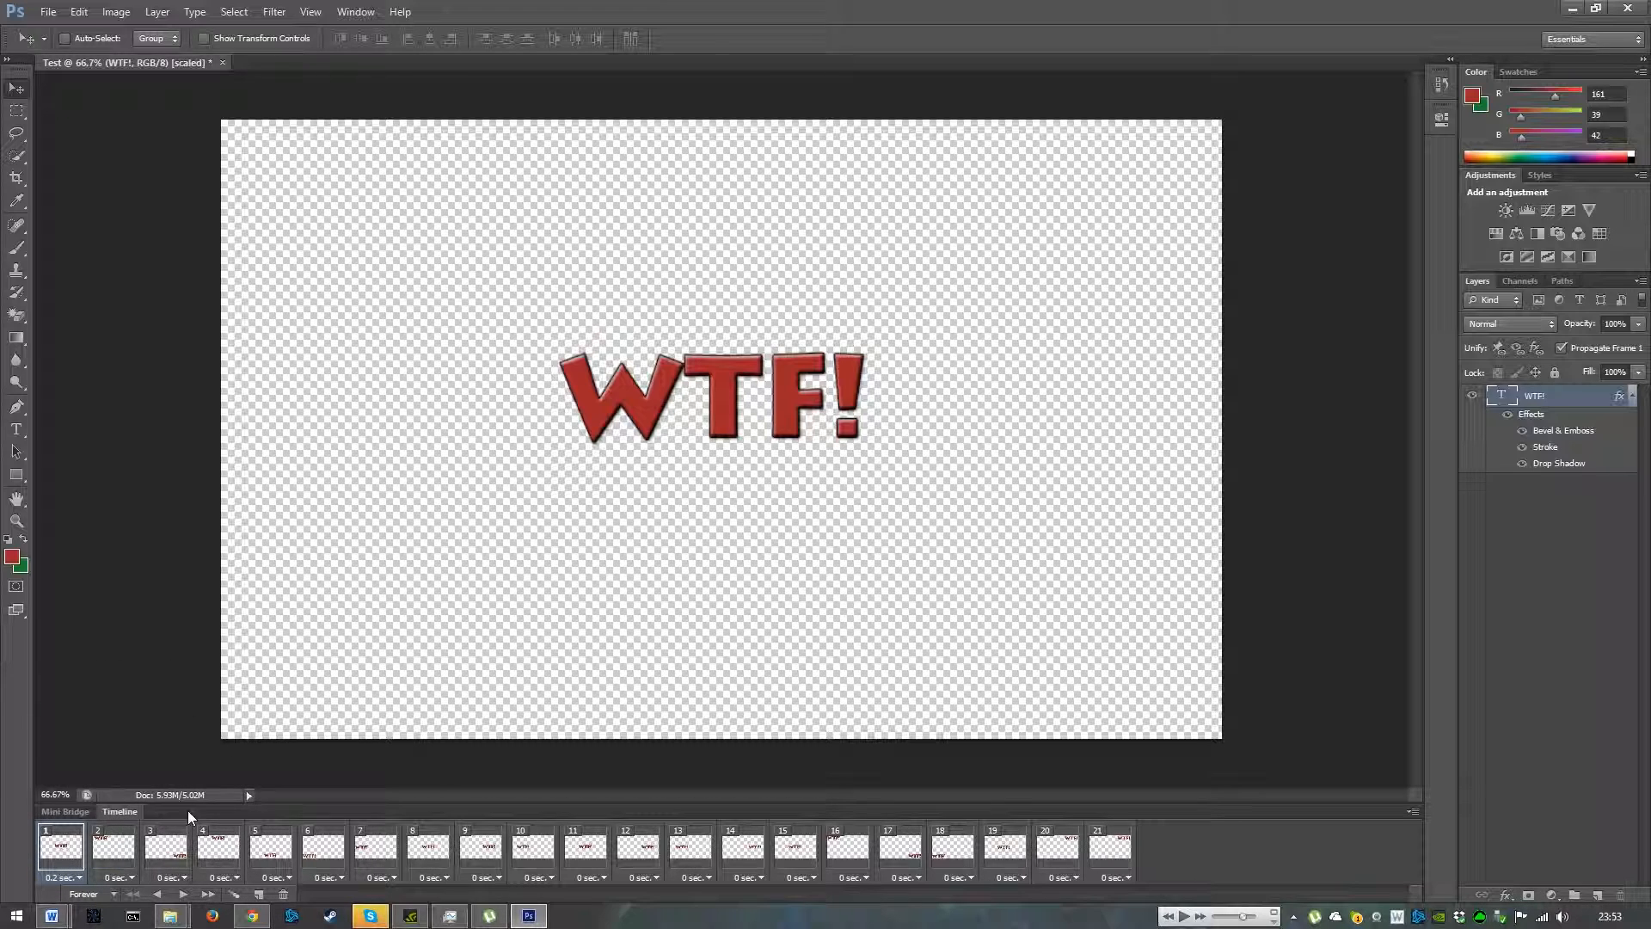
{"action": "left_click", "coordinate": [116, 877]}
{"action": "left_click", "coordinate": [129, 712]}
{"action": "left_click", "coordinate": [169, 877]}
{"action": "left_click", "coordinate": [185, 712]}
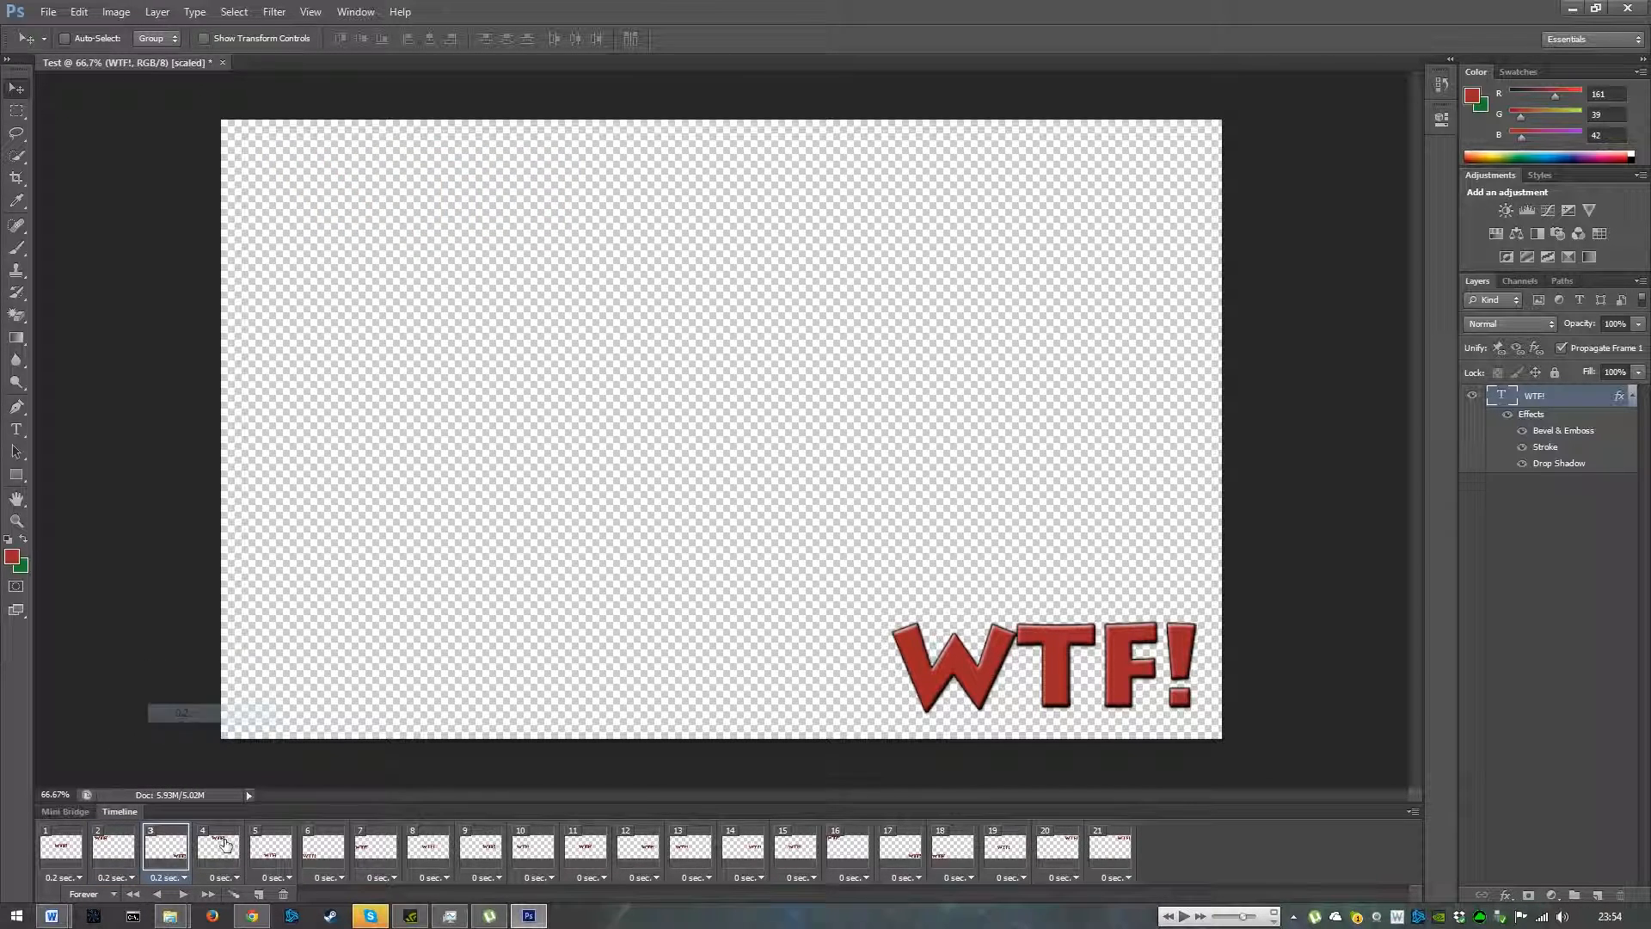
{"action": "left_click", "coordinate": [228, 877]}
{"action": "left_click", "coordinate": [276, 714]}
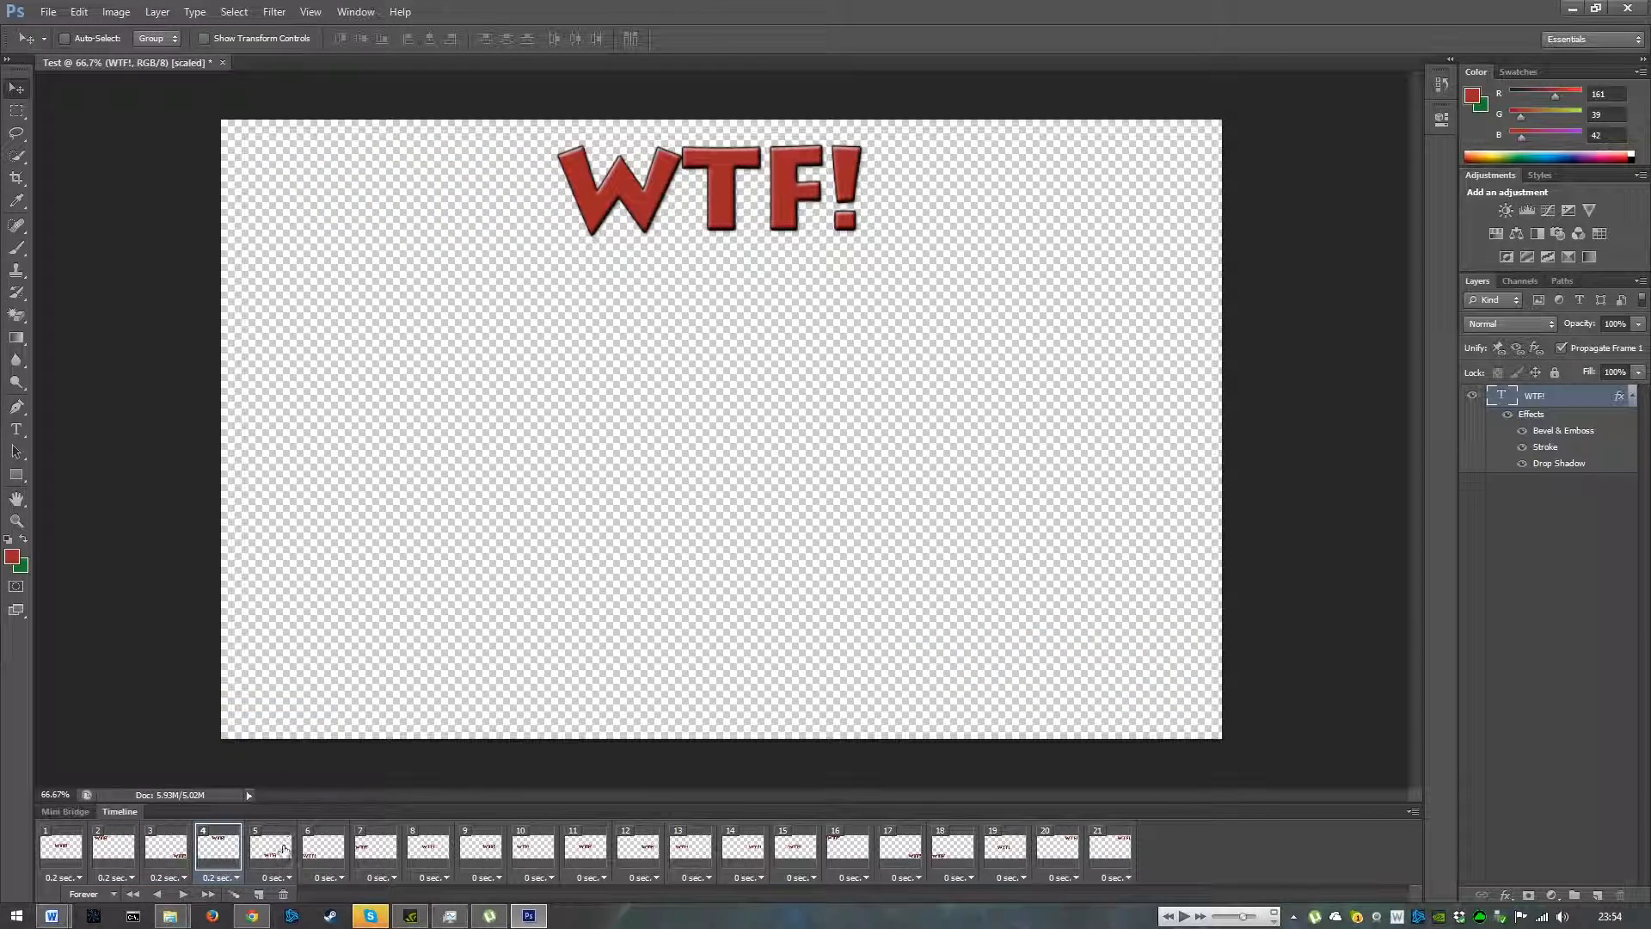
{"action": "left_click", "coordinate": [277, 878]}
{"action": "left_click", "coordinate": [311, 712]}
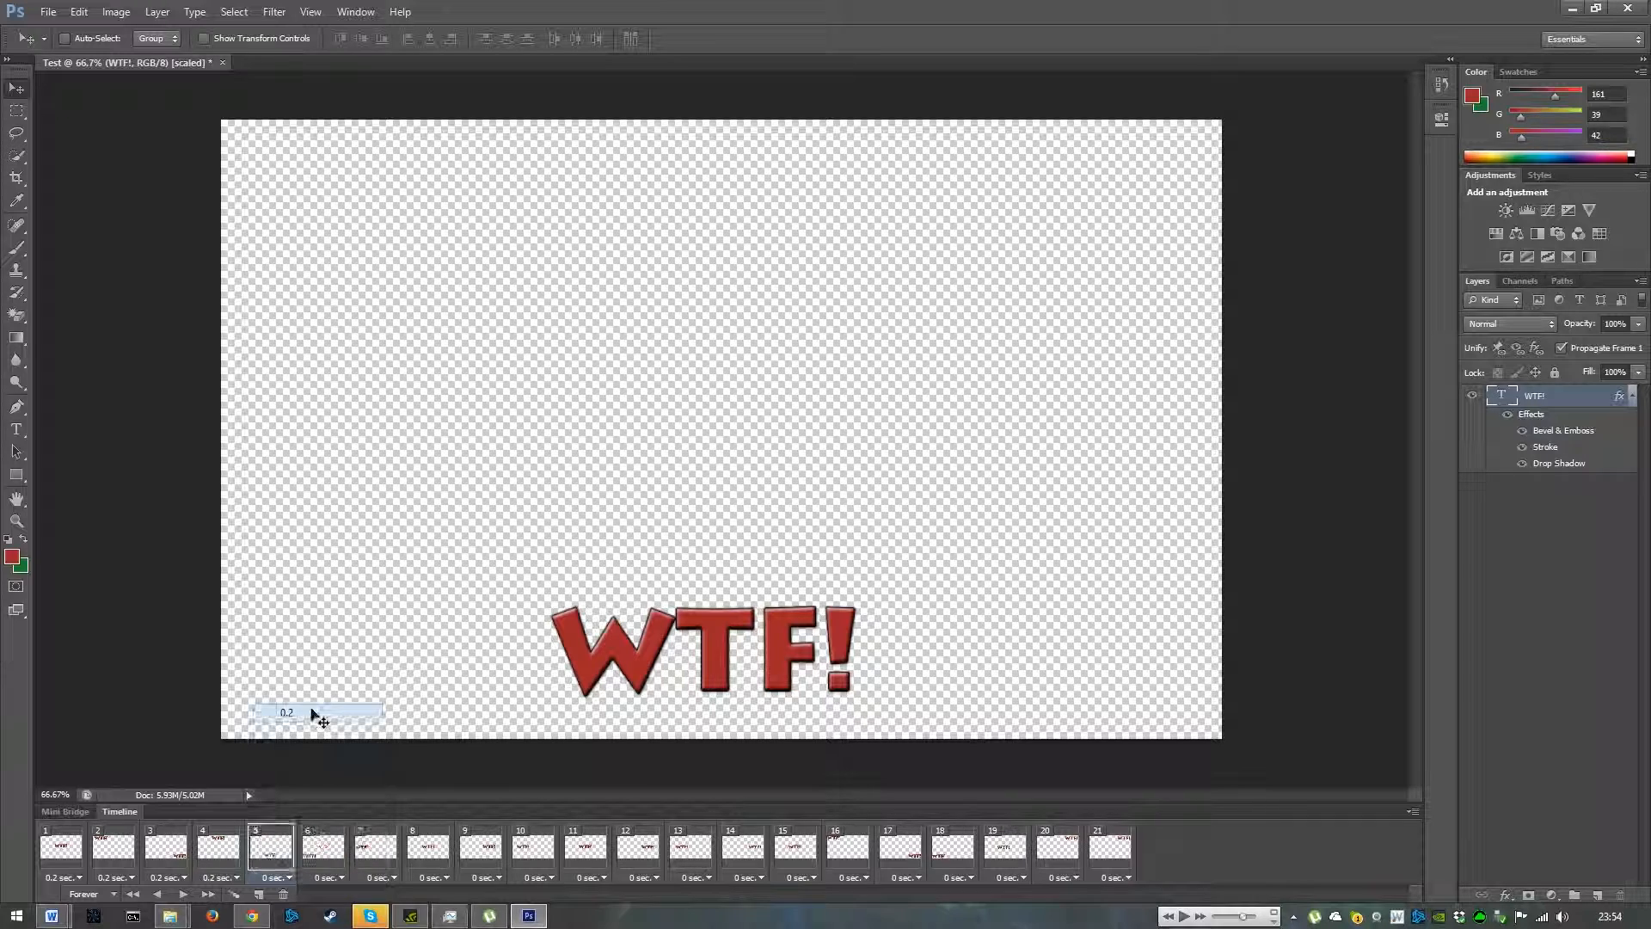
{"action": "left_click", "coordinate": [328, 877]}
{"action": "left_click", "coordinate": [363, 710]}
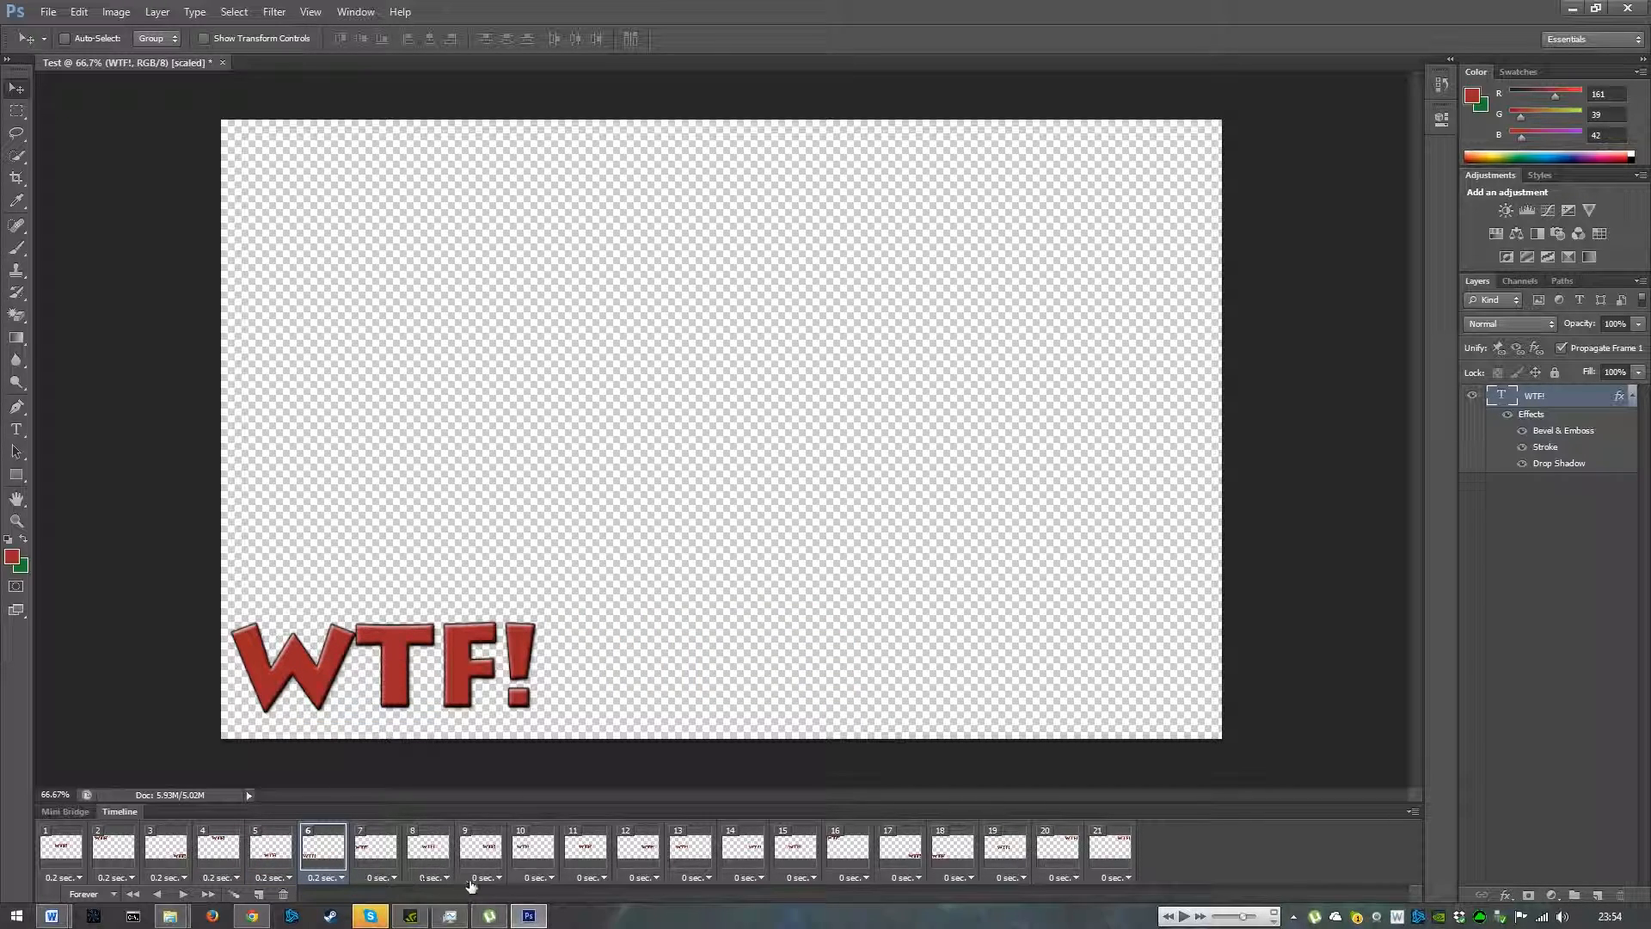
{"action": "left_click", "coordinate": [381, 877]}
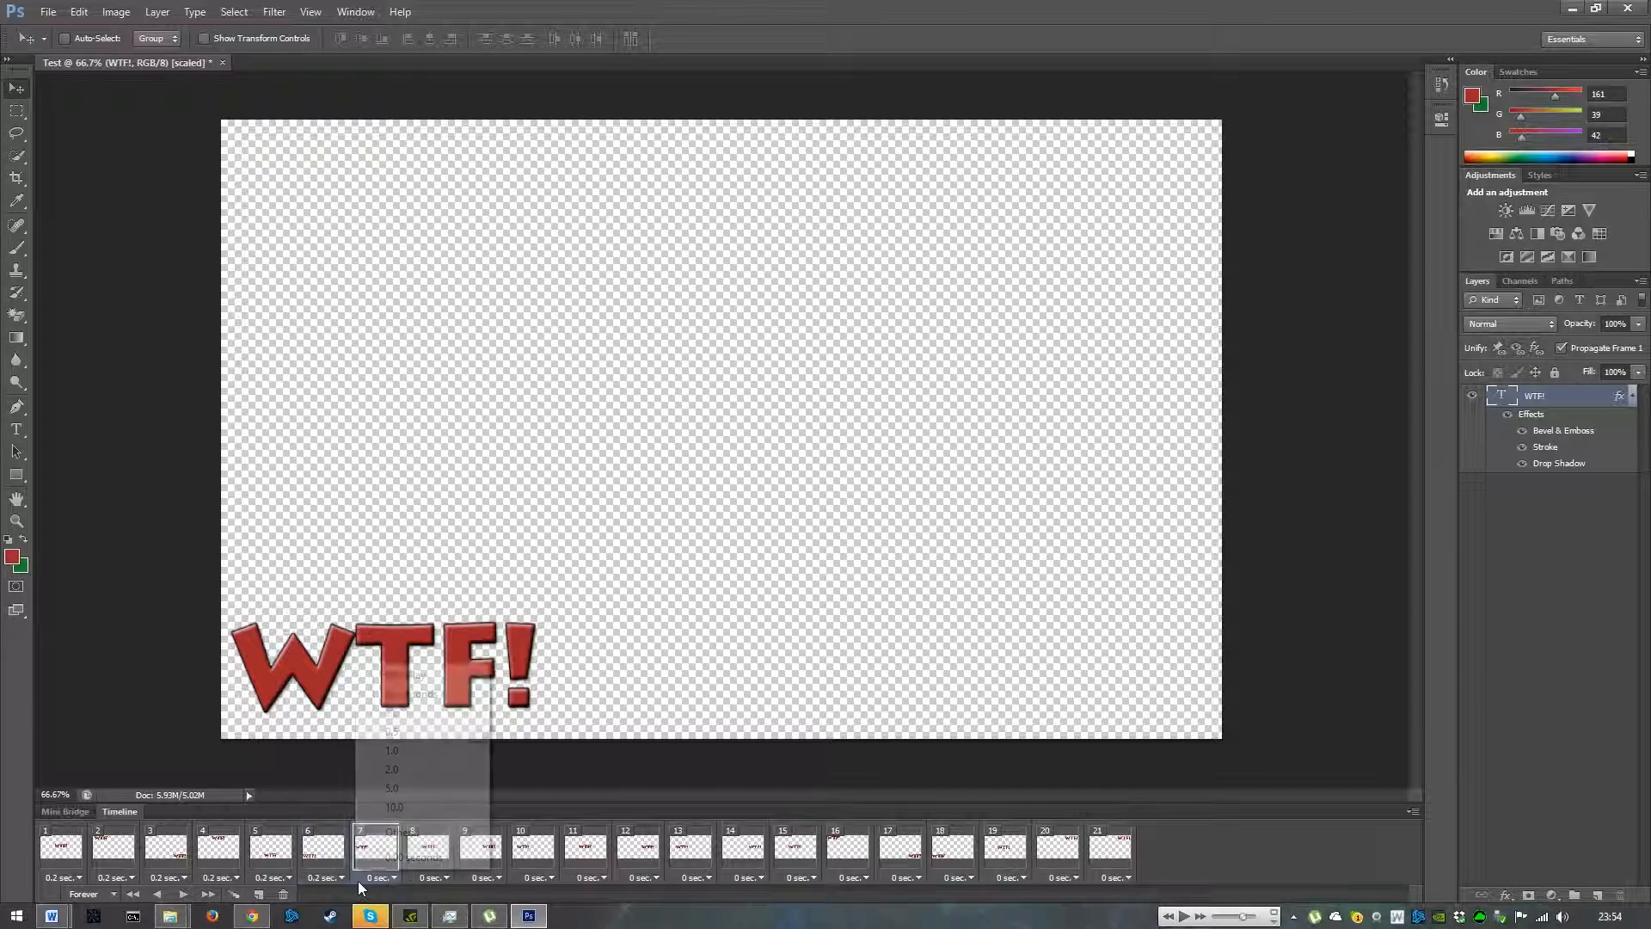
{"action": "left_click", "coordinate": [411, 716]}
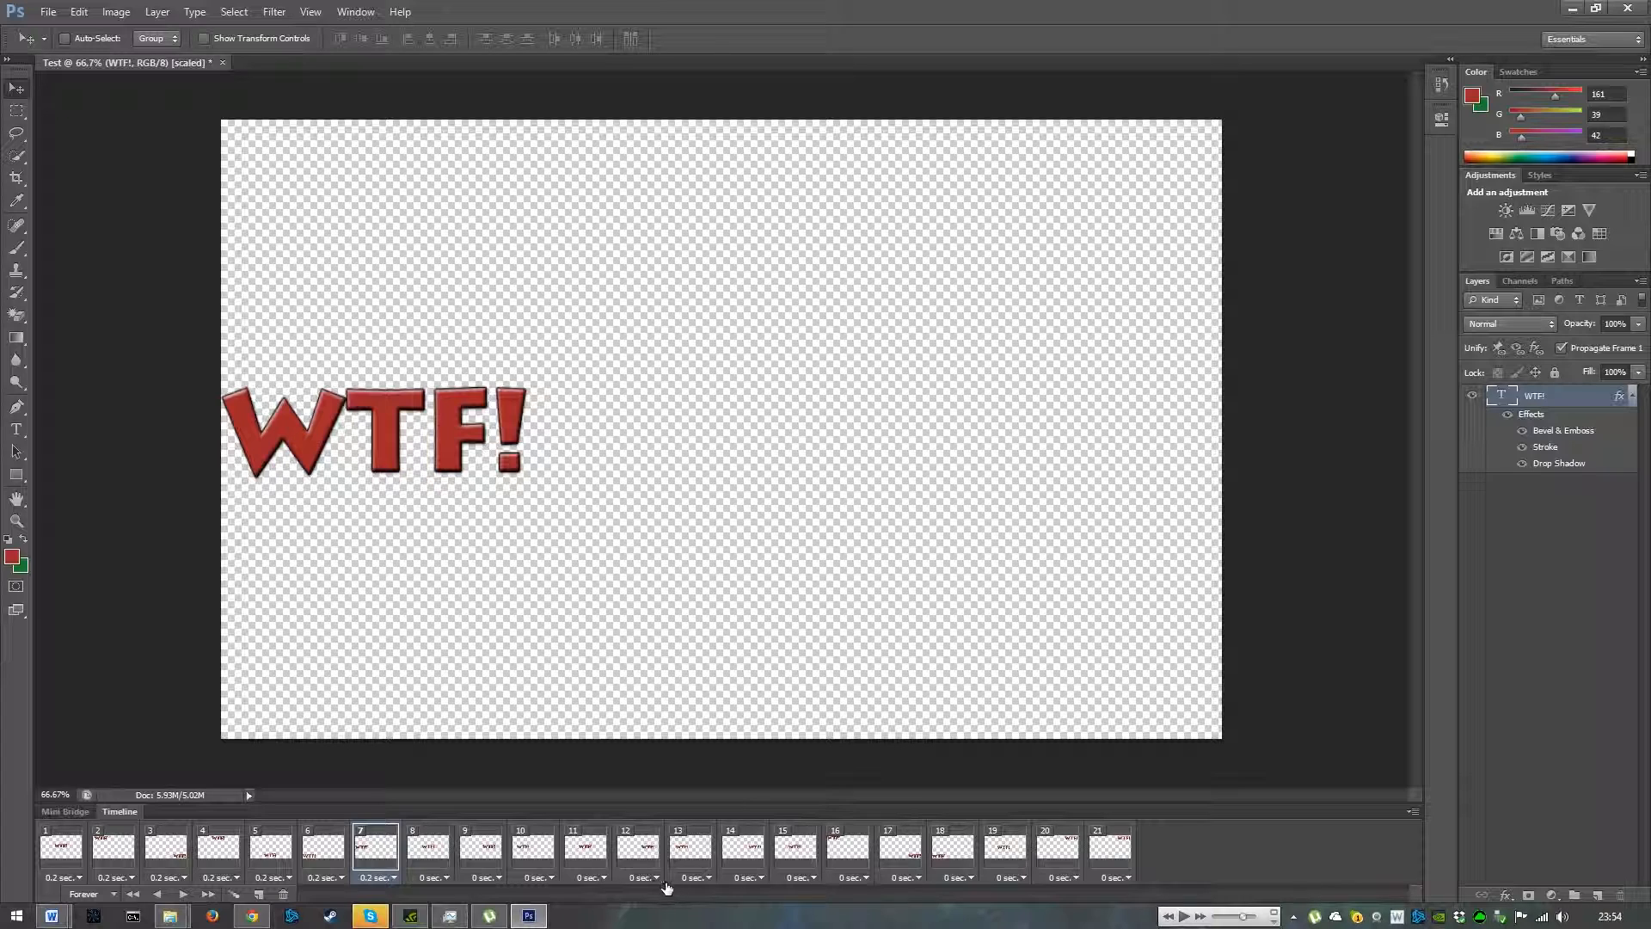
- Set the frame delay of frames 15 through 21 to 0.2 seconds each
{"action": "left_click", "coordinate": [800, 879]}
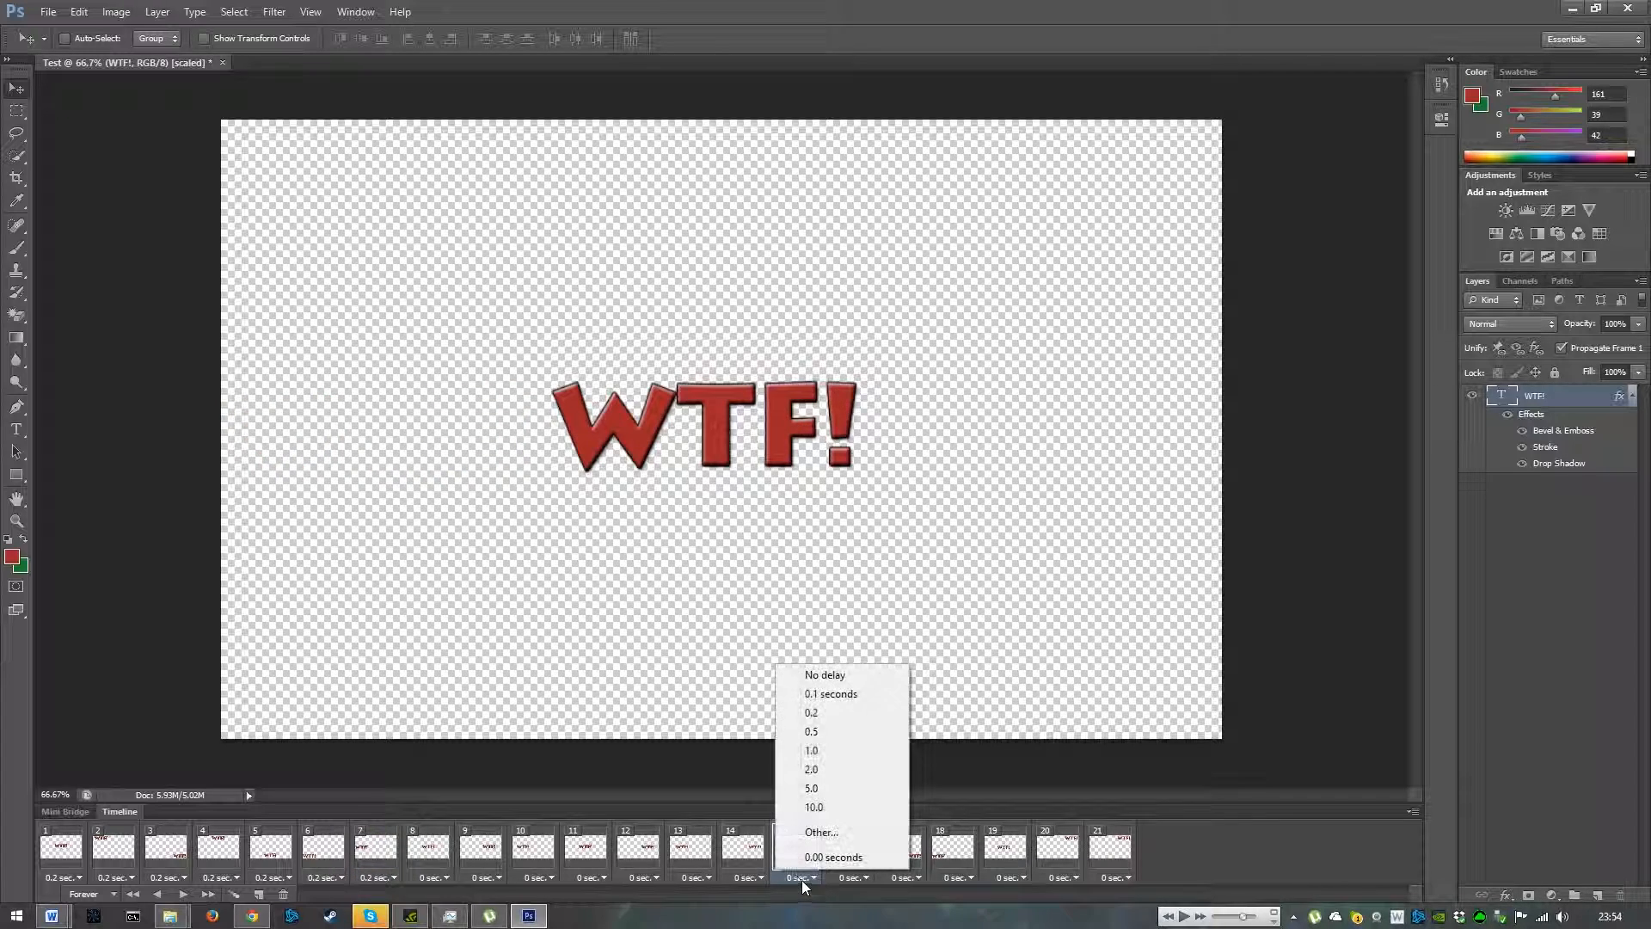
{"action": "left_click", "coordinate": [845, 713]}
{"action": "left_click", "coordinate": [860, 879]}
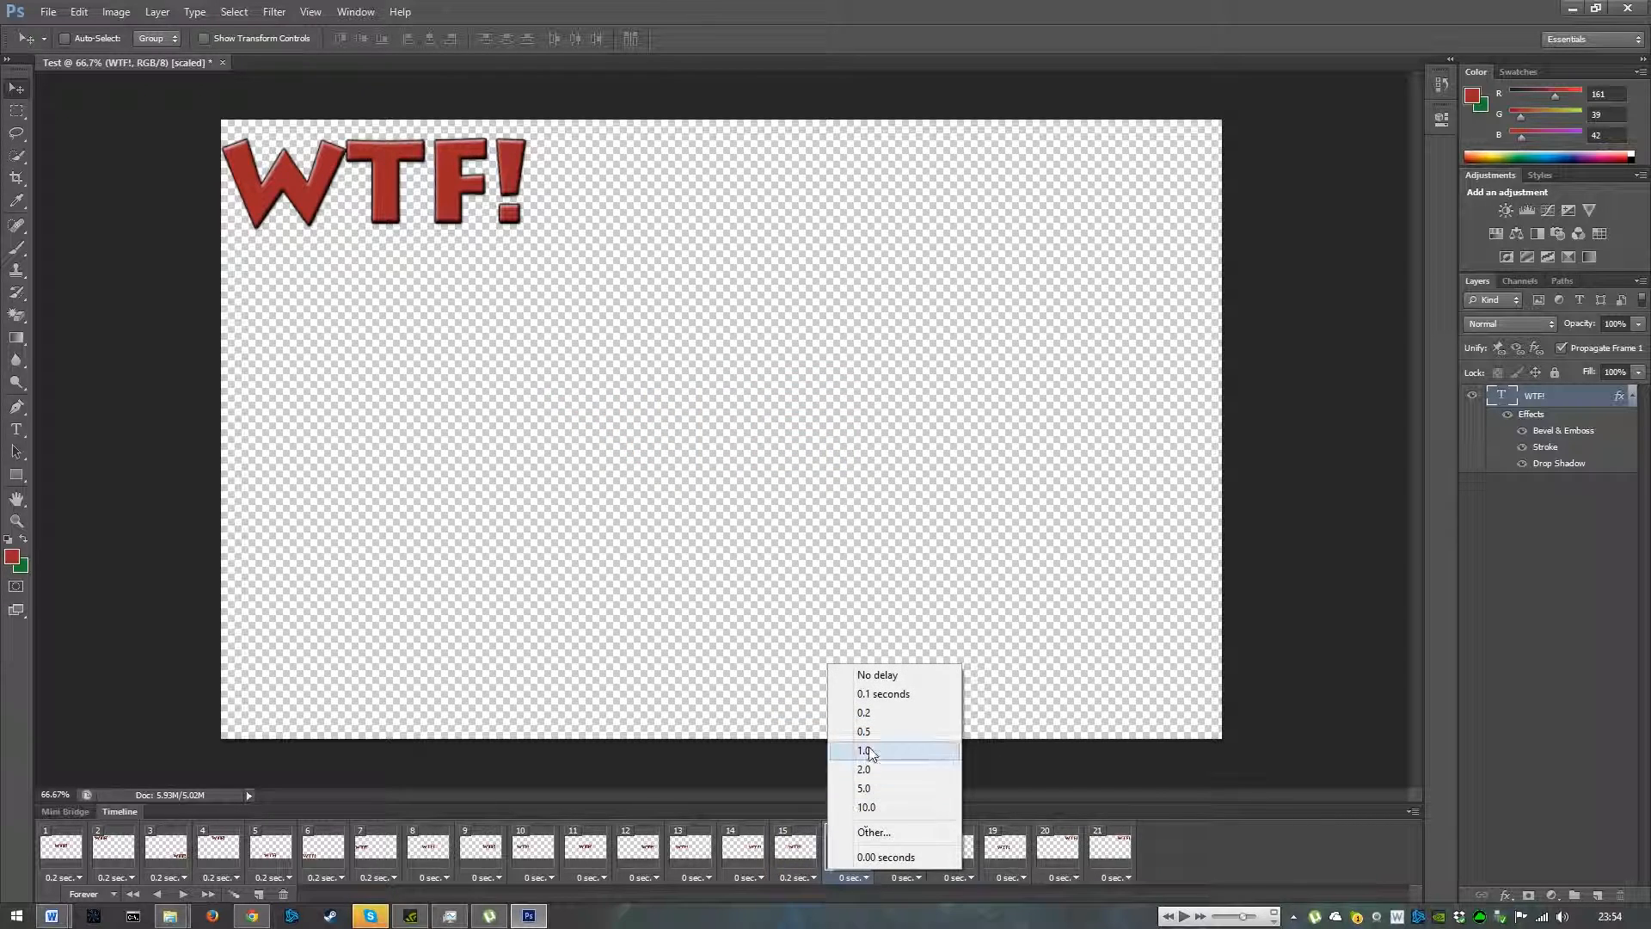
{"action": "left_click", "coordinate": [850, 713]}
{"action": "left_click", "coordinate": [915, 876]}
{"action": "left_click", "coordinate": [938, 714]}
{"action": "left_click", "coordinate": [957, 877]}
{"action": "left_click", "coordinate": [963, 714]}
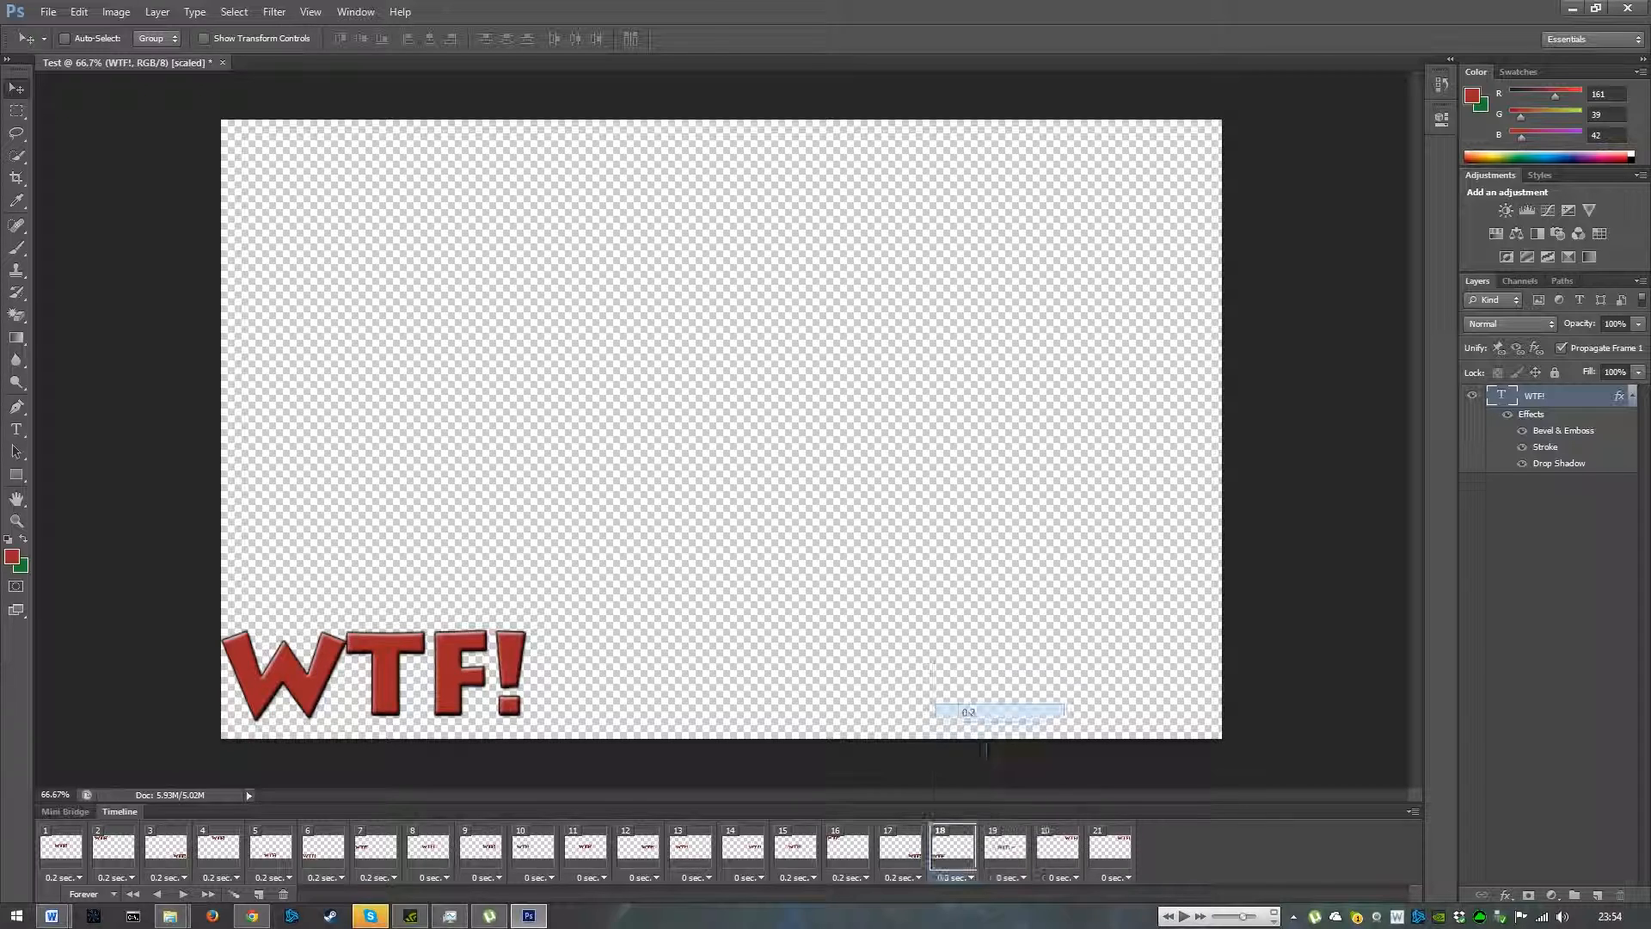
{"action": "left_click", "coordinate": [1010, 877]}
{"action": "left_click", "coordinate": [1029, 714]}
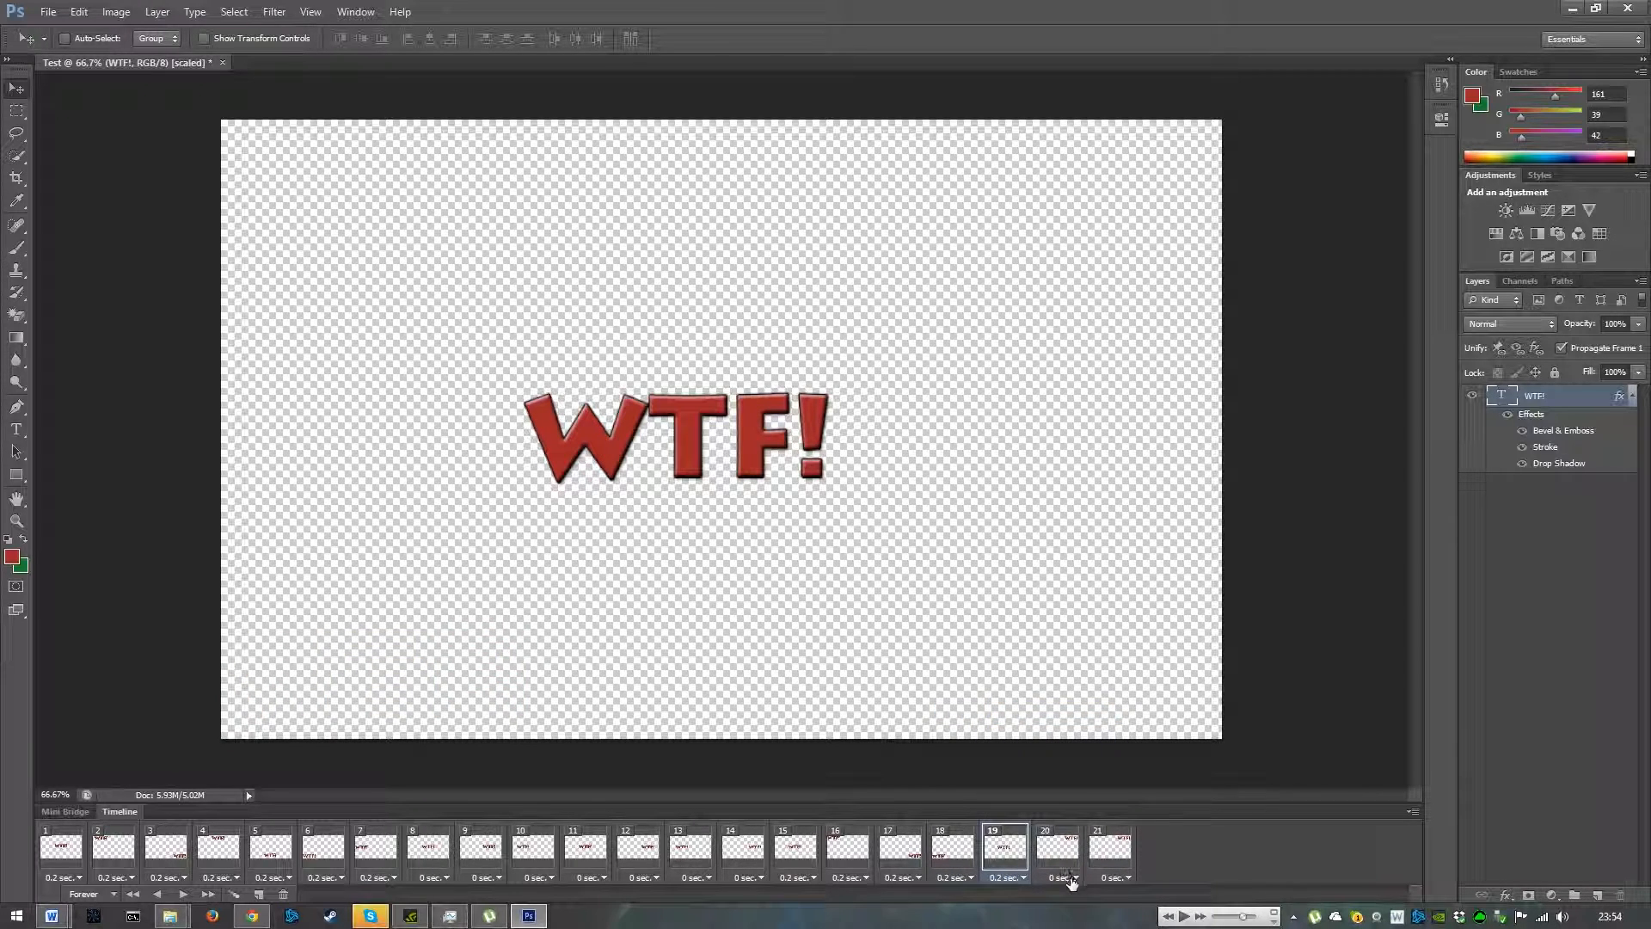
{"action": "left_click", "coordinate": [1069, 877]}
{"action": "left_click", "coordinate": [1075, 713]}
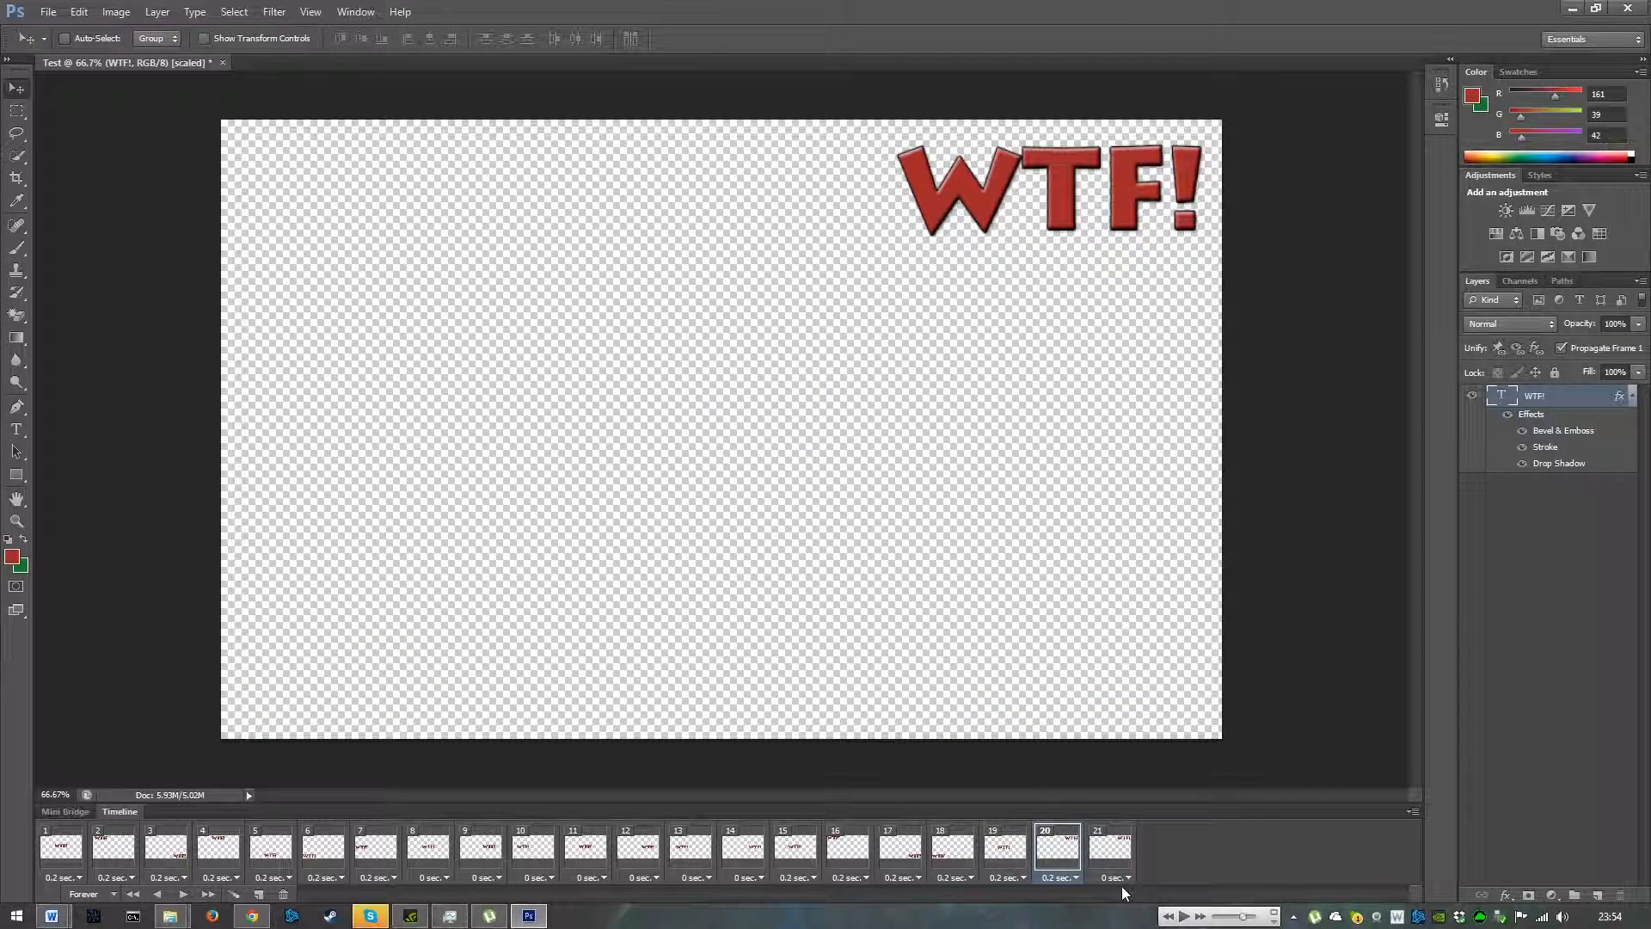
{"action": "left_click", "coordinate": [1116, 877]}
{"action": "left_click", "coordinate": [1122, 714]}
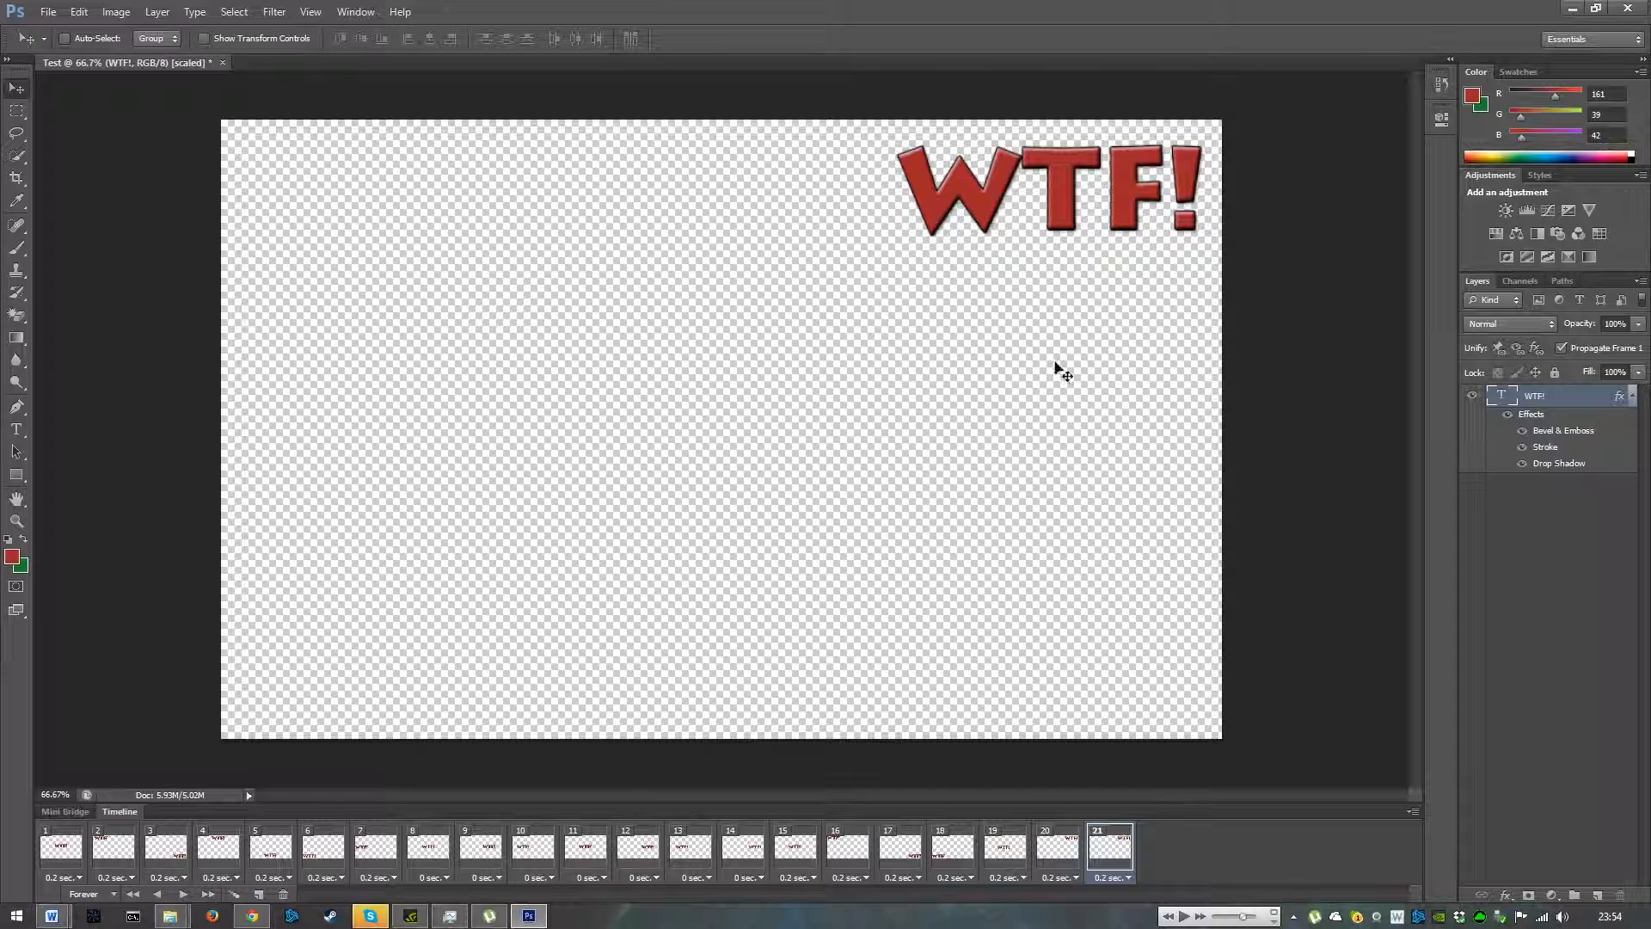
- Play the animation from the first frame to preview the new timing, then stop it
{"action": "left_click", "coordinate": [79, 849]}
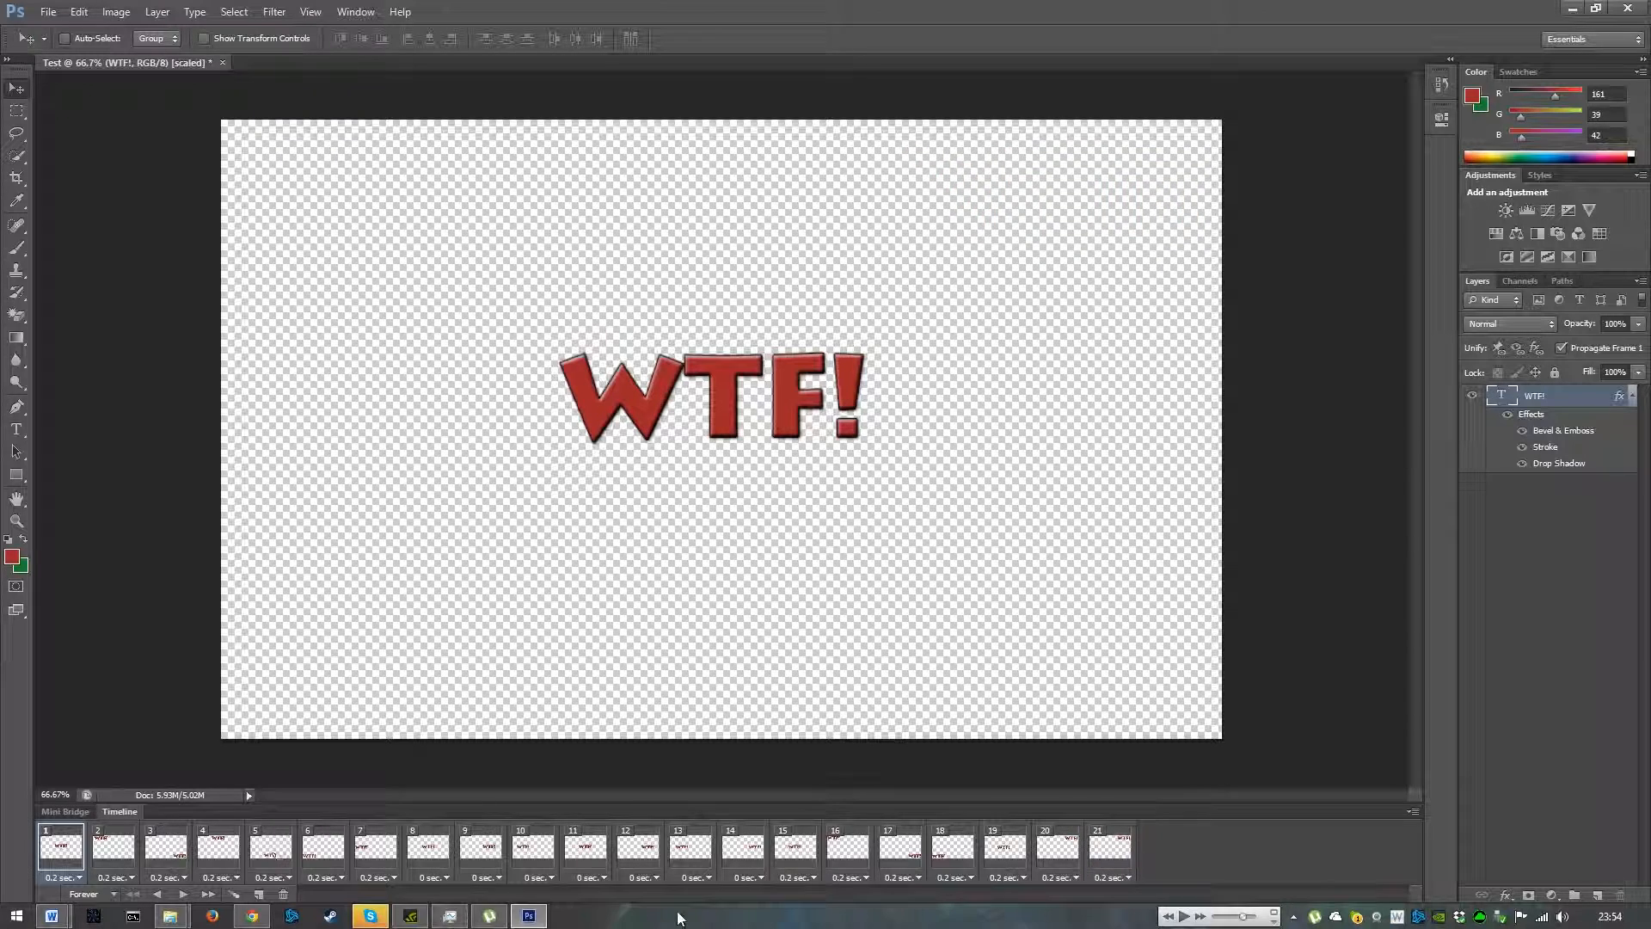
{"action": "key", "text": "space"}
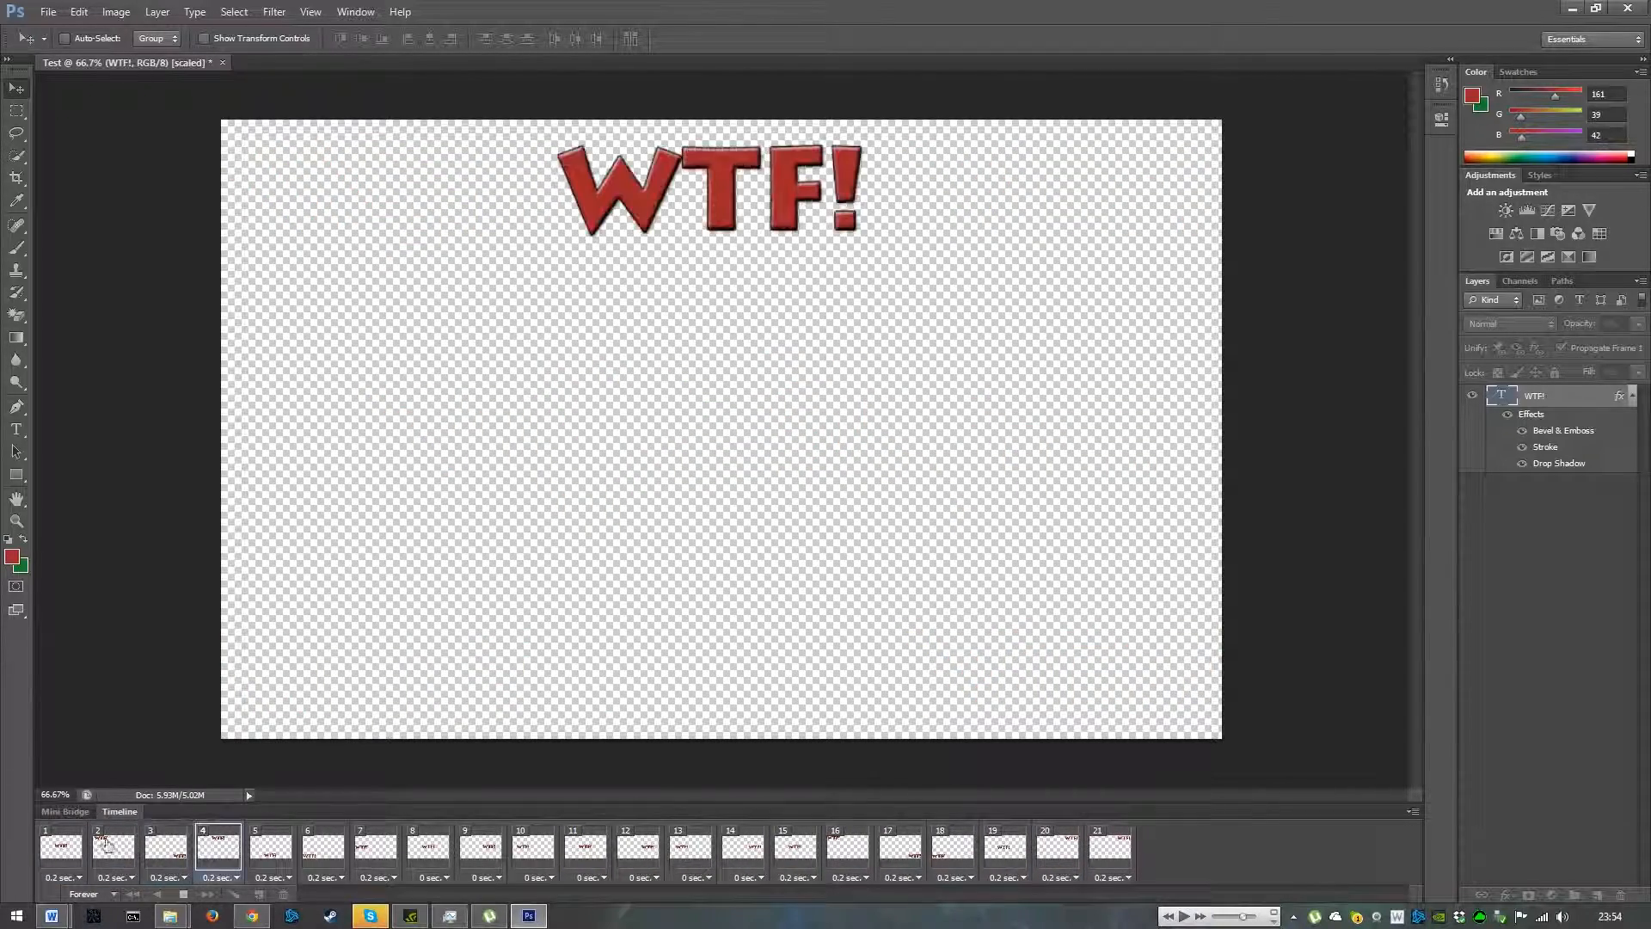
{"action": "key", "text": "space"}
{"action": "left_click", "coordinate": [60, 847]}
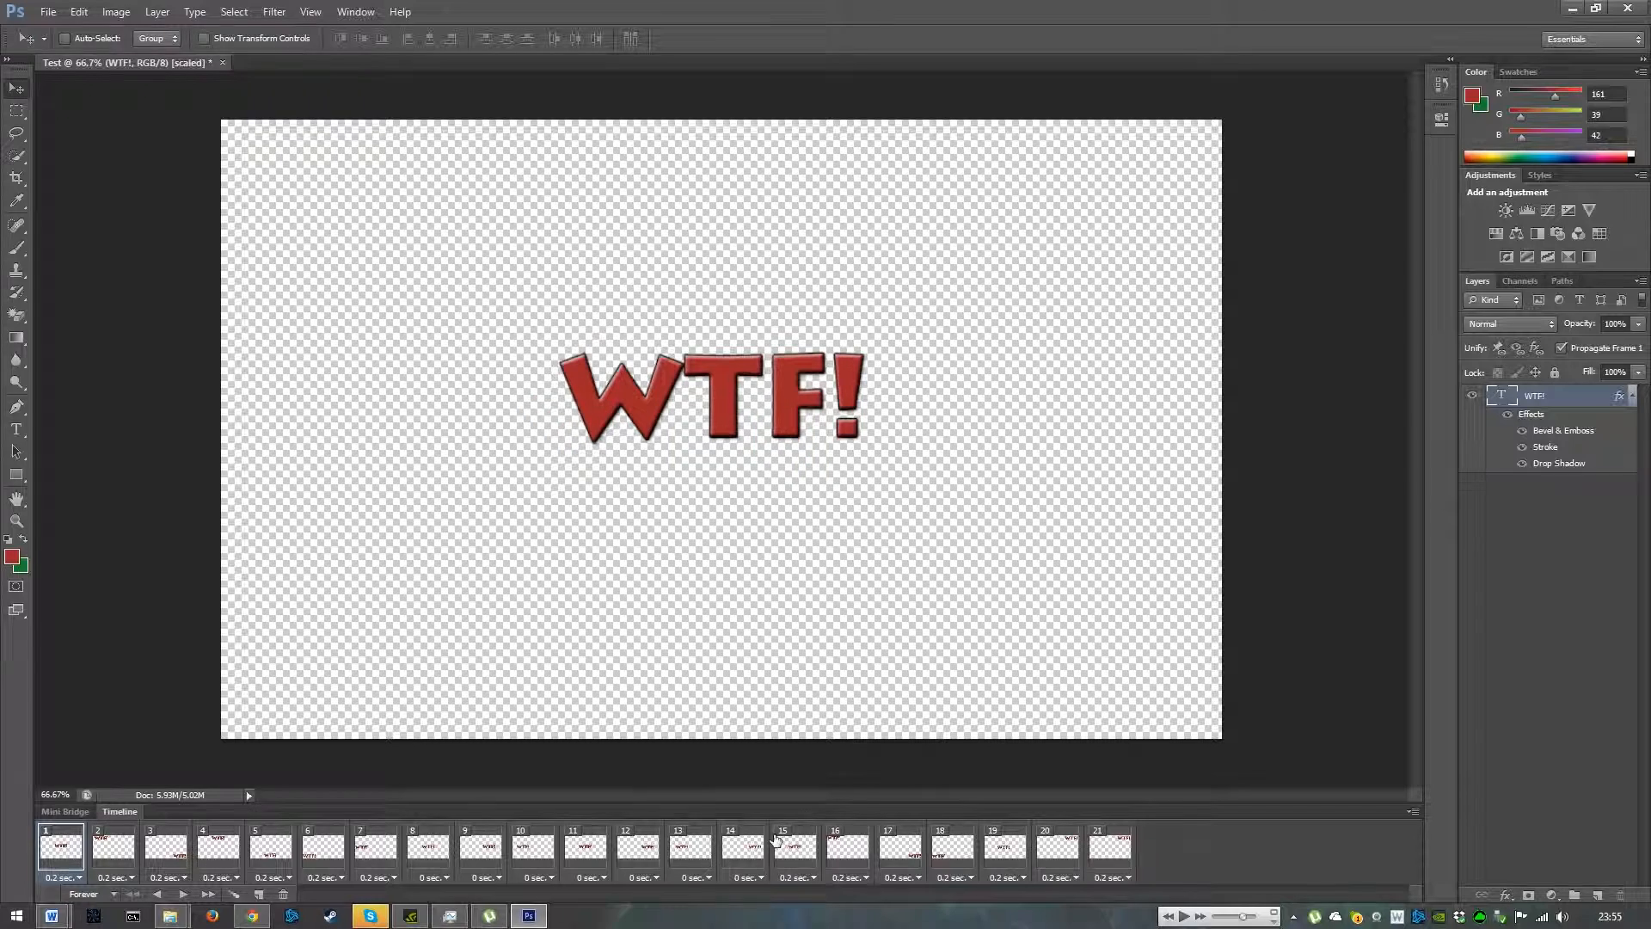
- Export the animation with Save for Web as a GIF named Test on the Desktop
{"action": "left_click", "coordinate": [49, 12]}
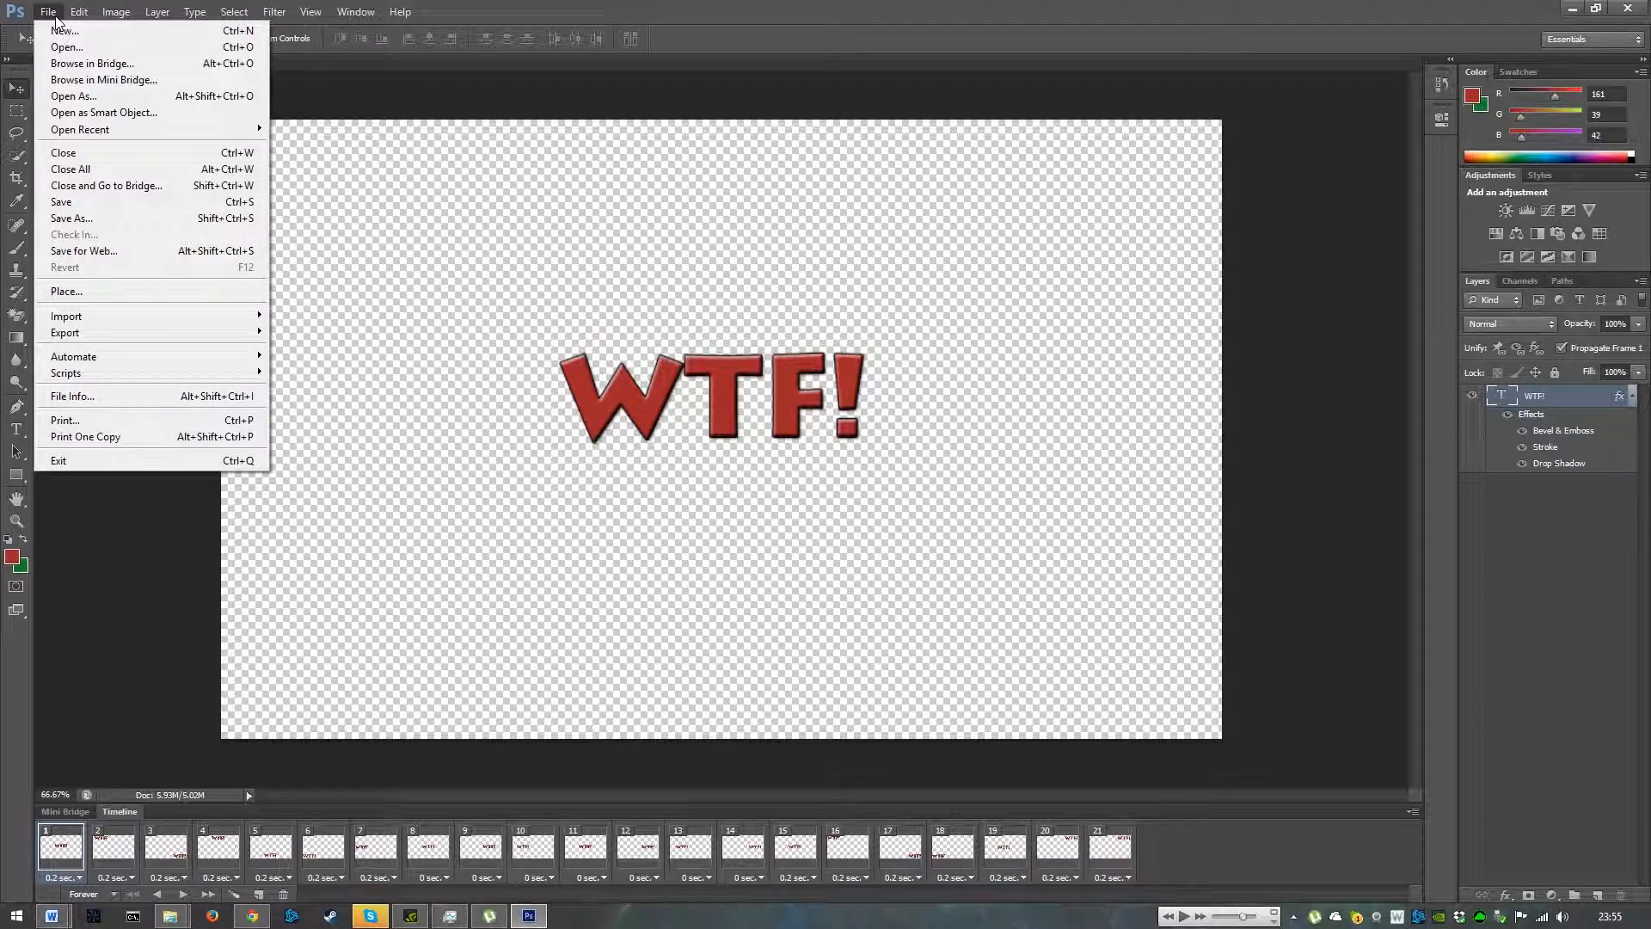
{"action": "left_click", "coordinate": [110, 252]}
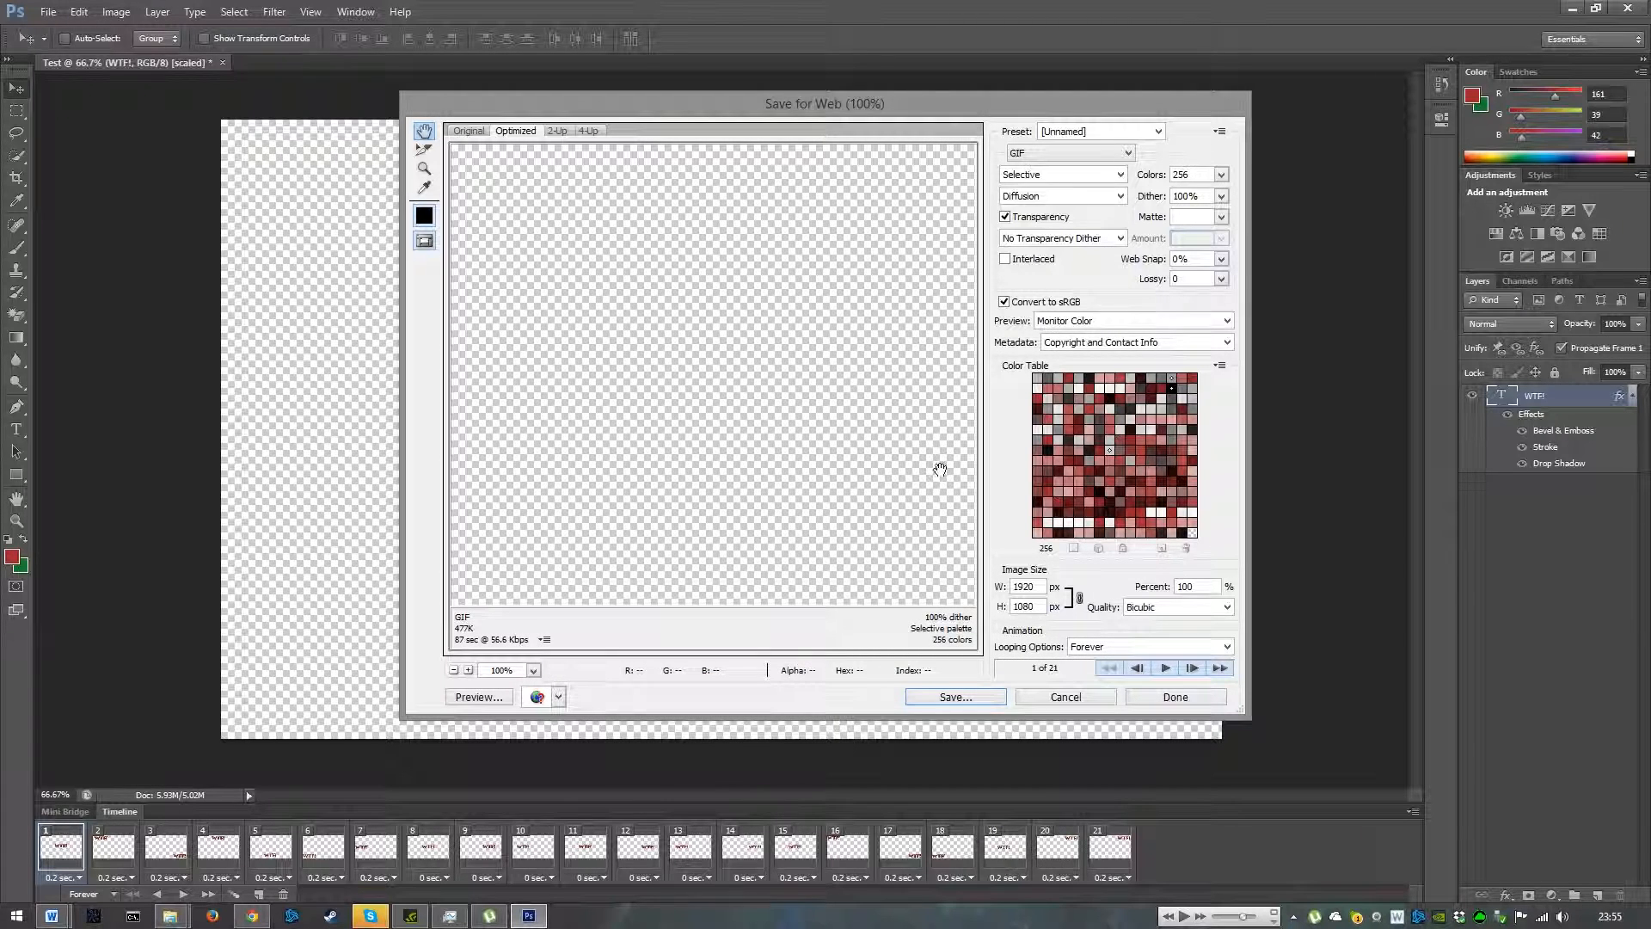
{"action": "left_click", "coordinate": [995, 704]}
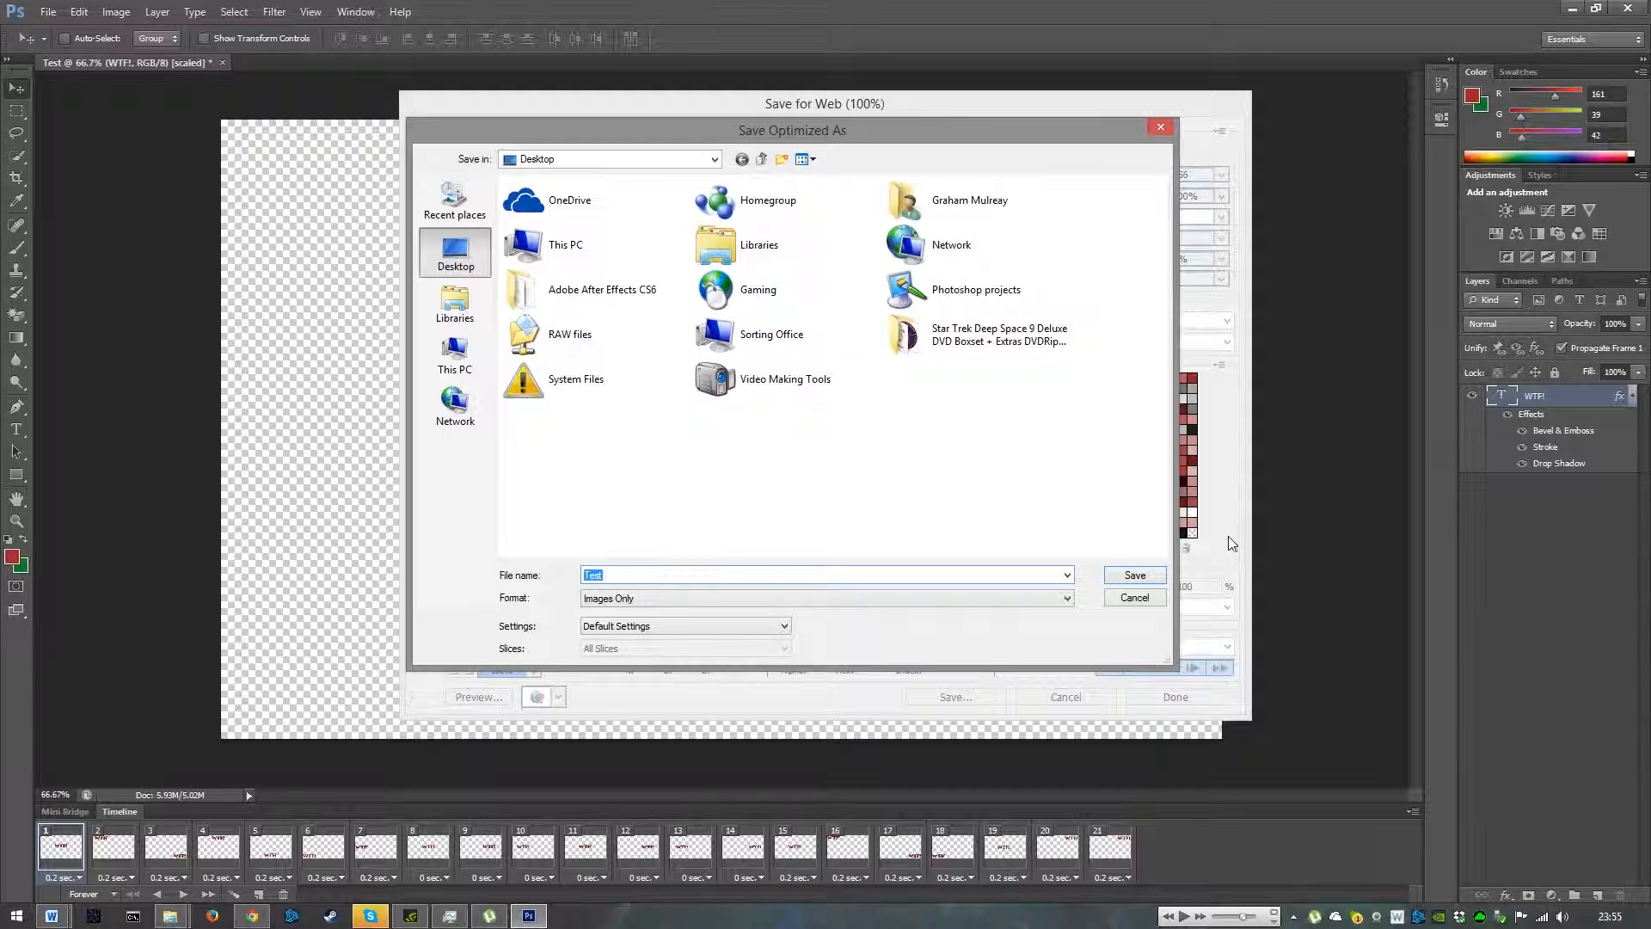
{"action": "left_click", "coordinate": [1131, 576]}
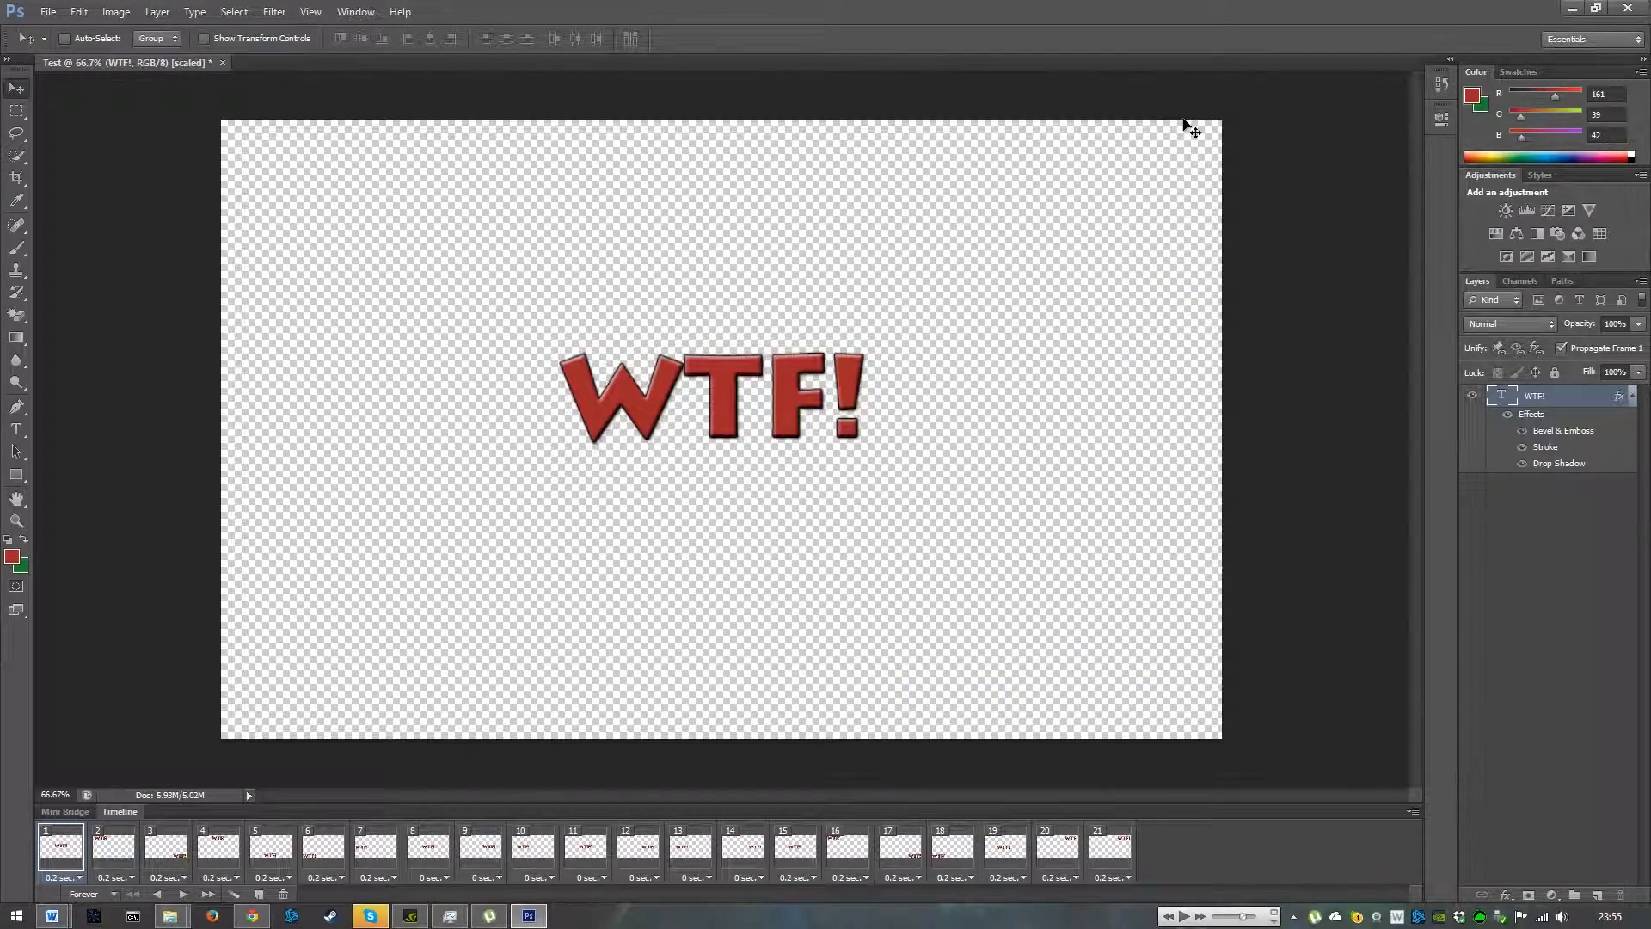
- Open the saved Test GIF from the desktop to check the animation, then close the viewer
{"action": "left_click", "coordinate": [1566, 11]}
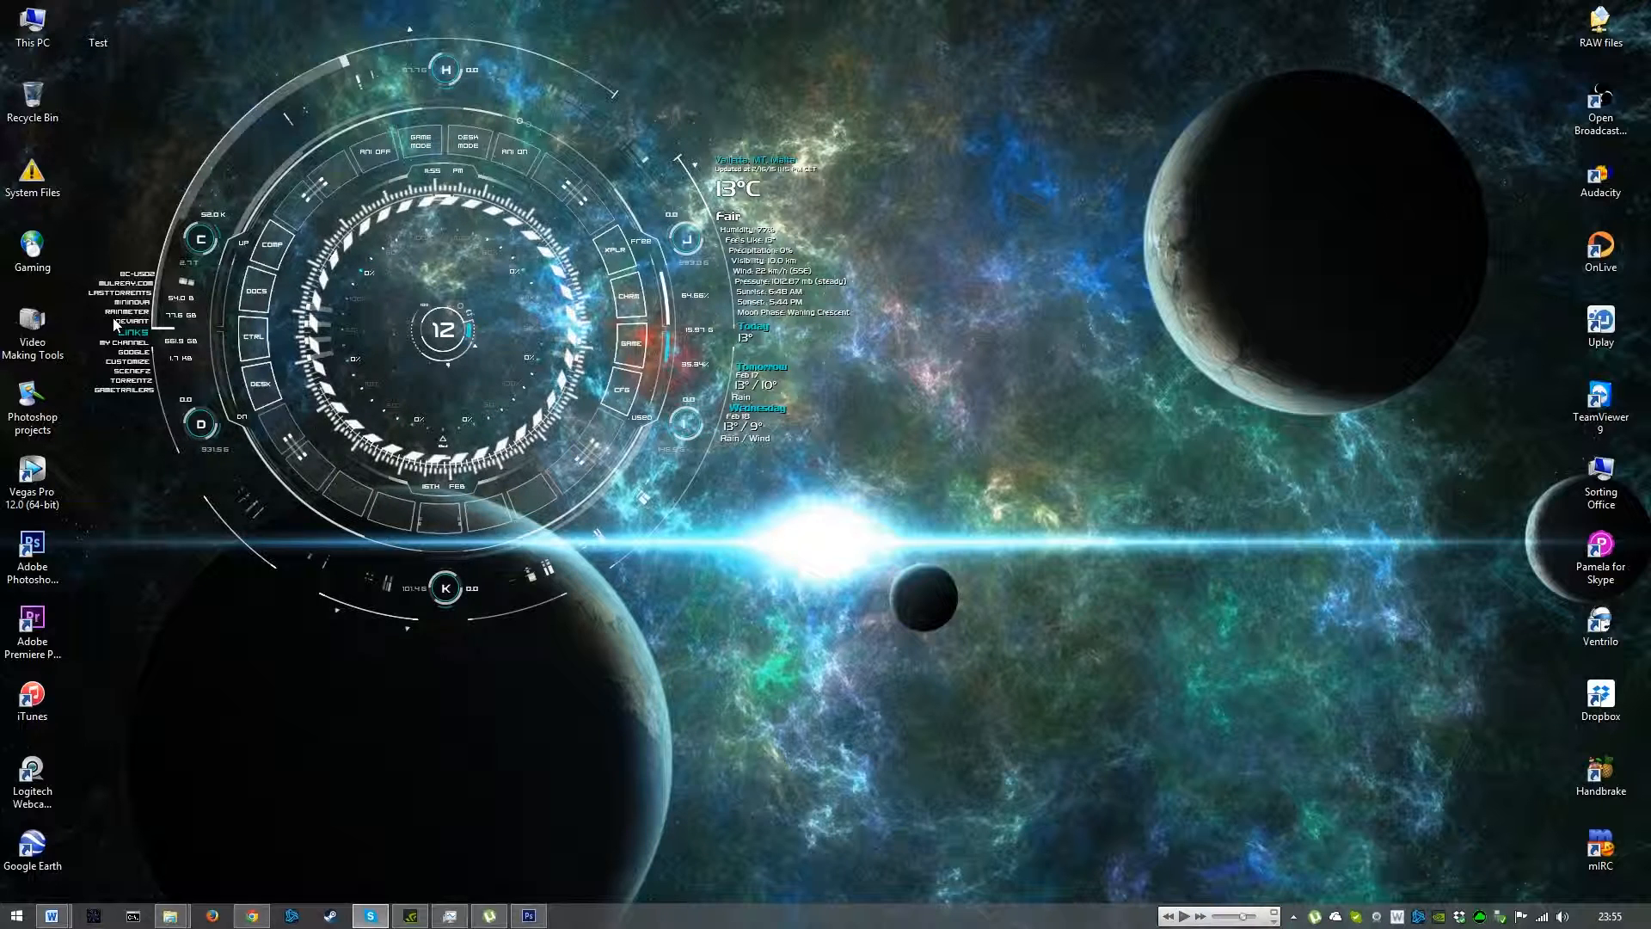
{"action": "left_click", "coordinate": [99, 23]}
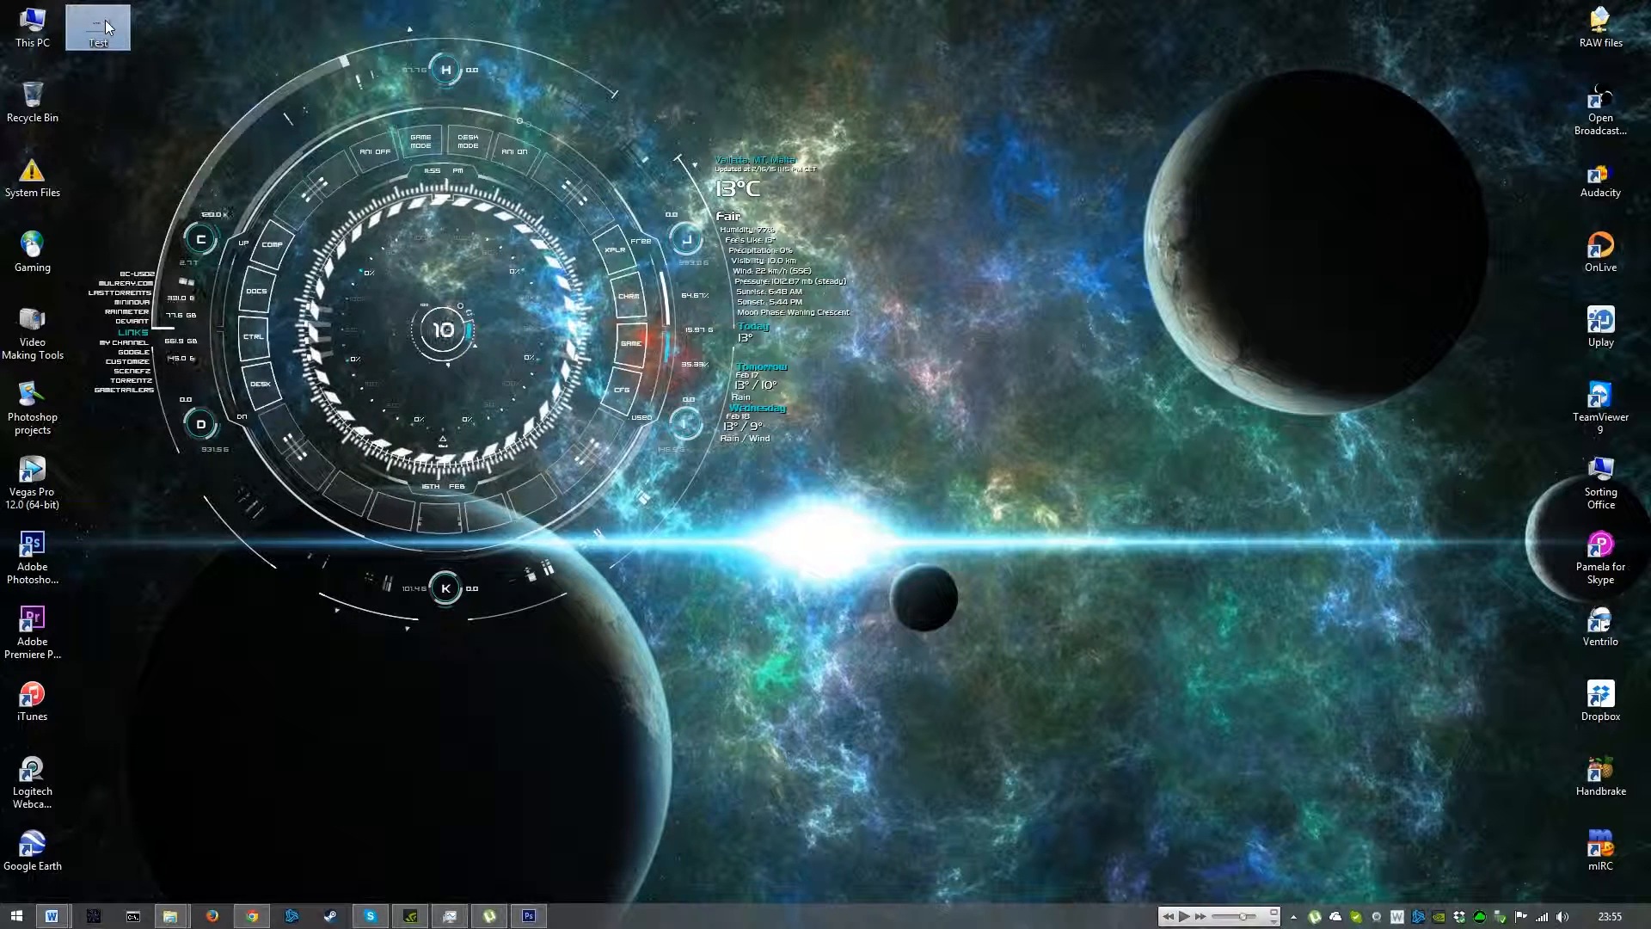
{"action": "mouse_move", "coordinate": [105, 22]}
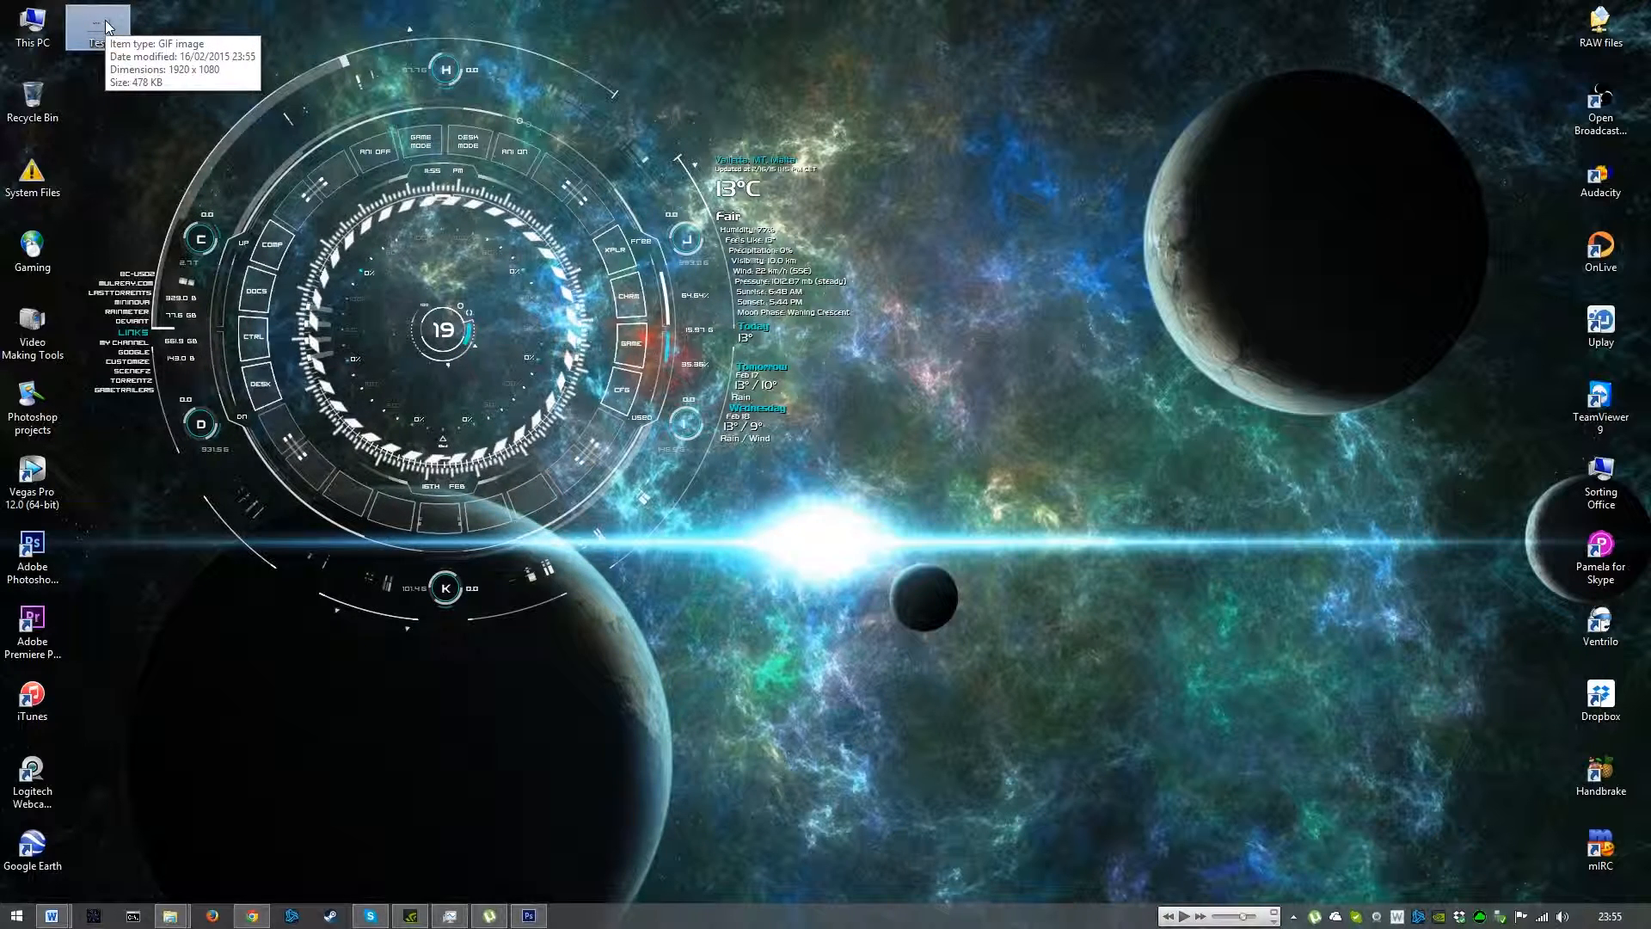
{"action": "double_click", "coordinate": [105, 26]}
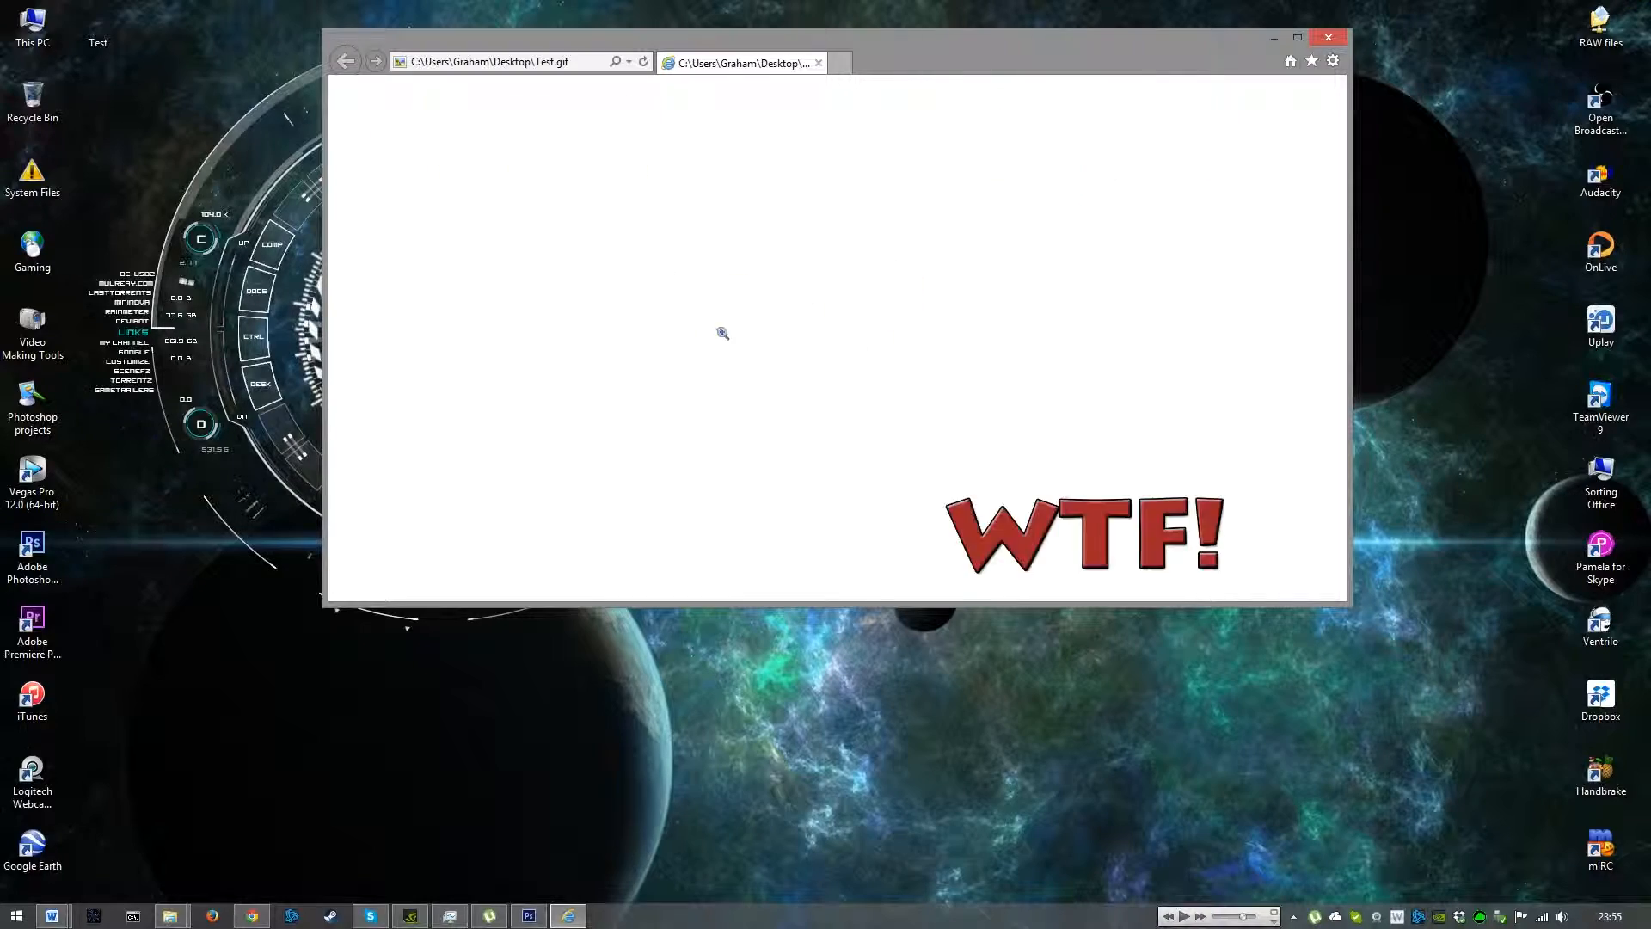
{"action": "left_click", "coordinate": [1329, 39]}
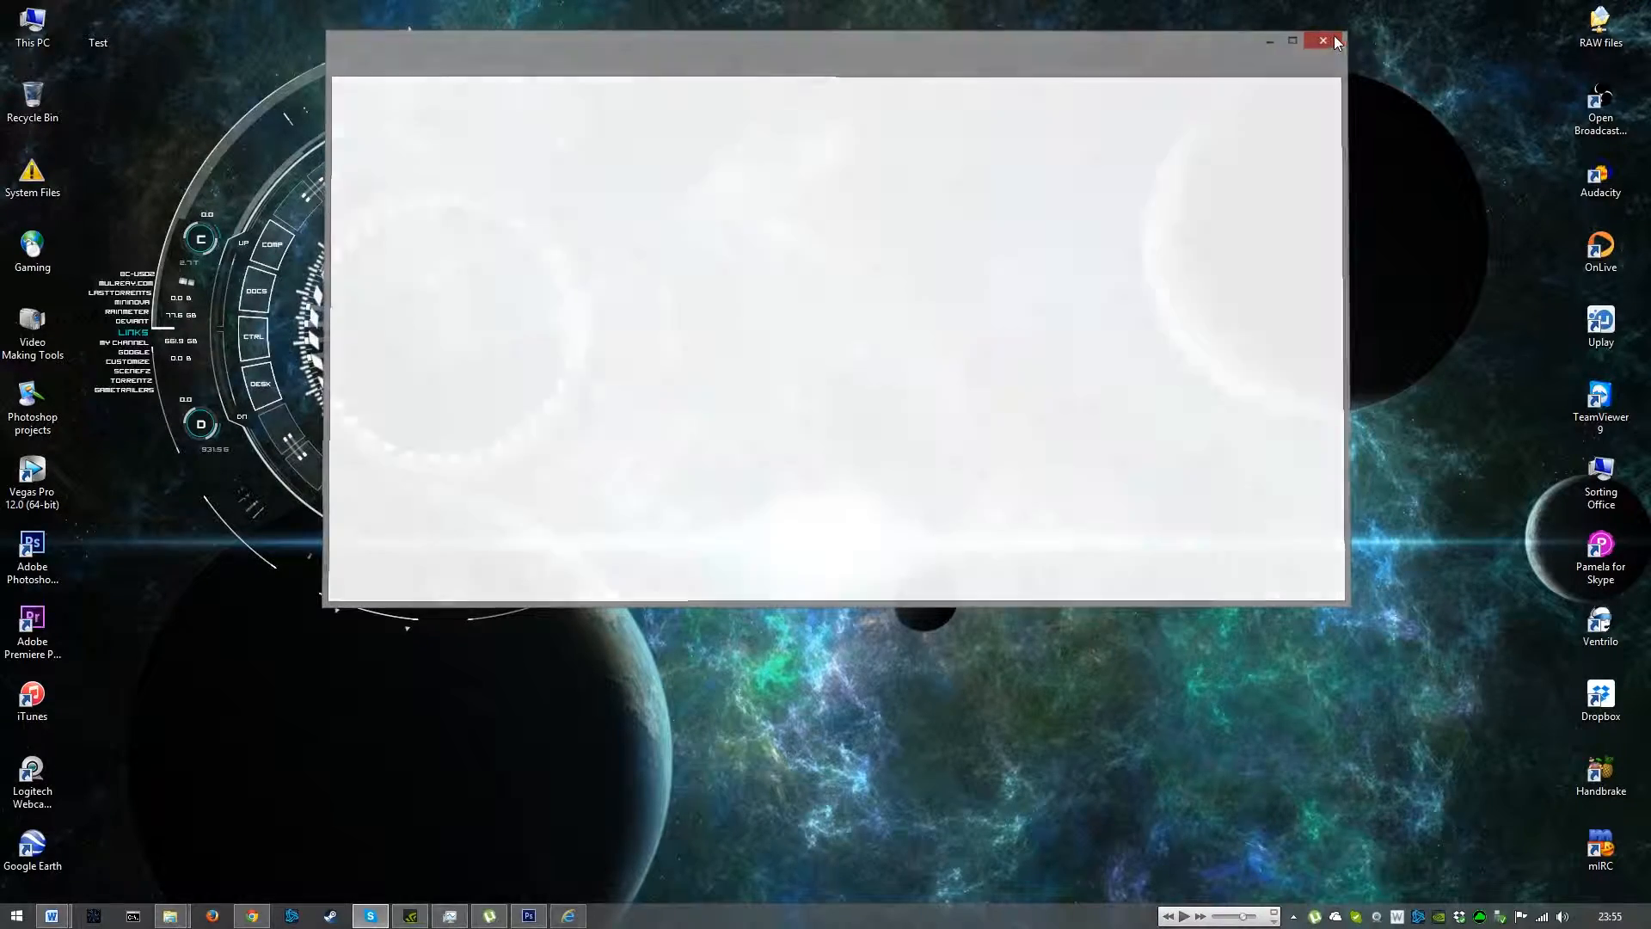
- Switch to Premiere Pro and create a new project with a sequence named Test using My Preset
{"action": "double_click", "coordinate": [54, 628]}
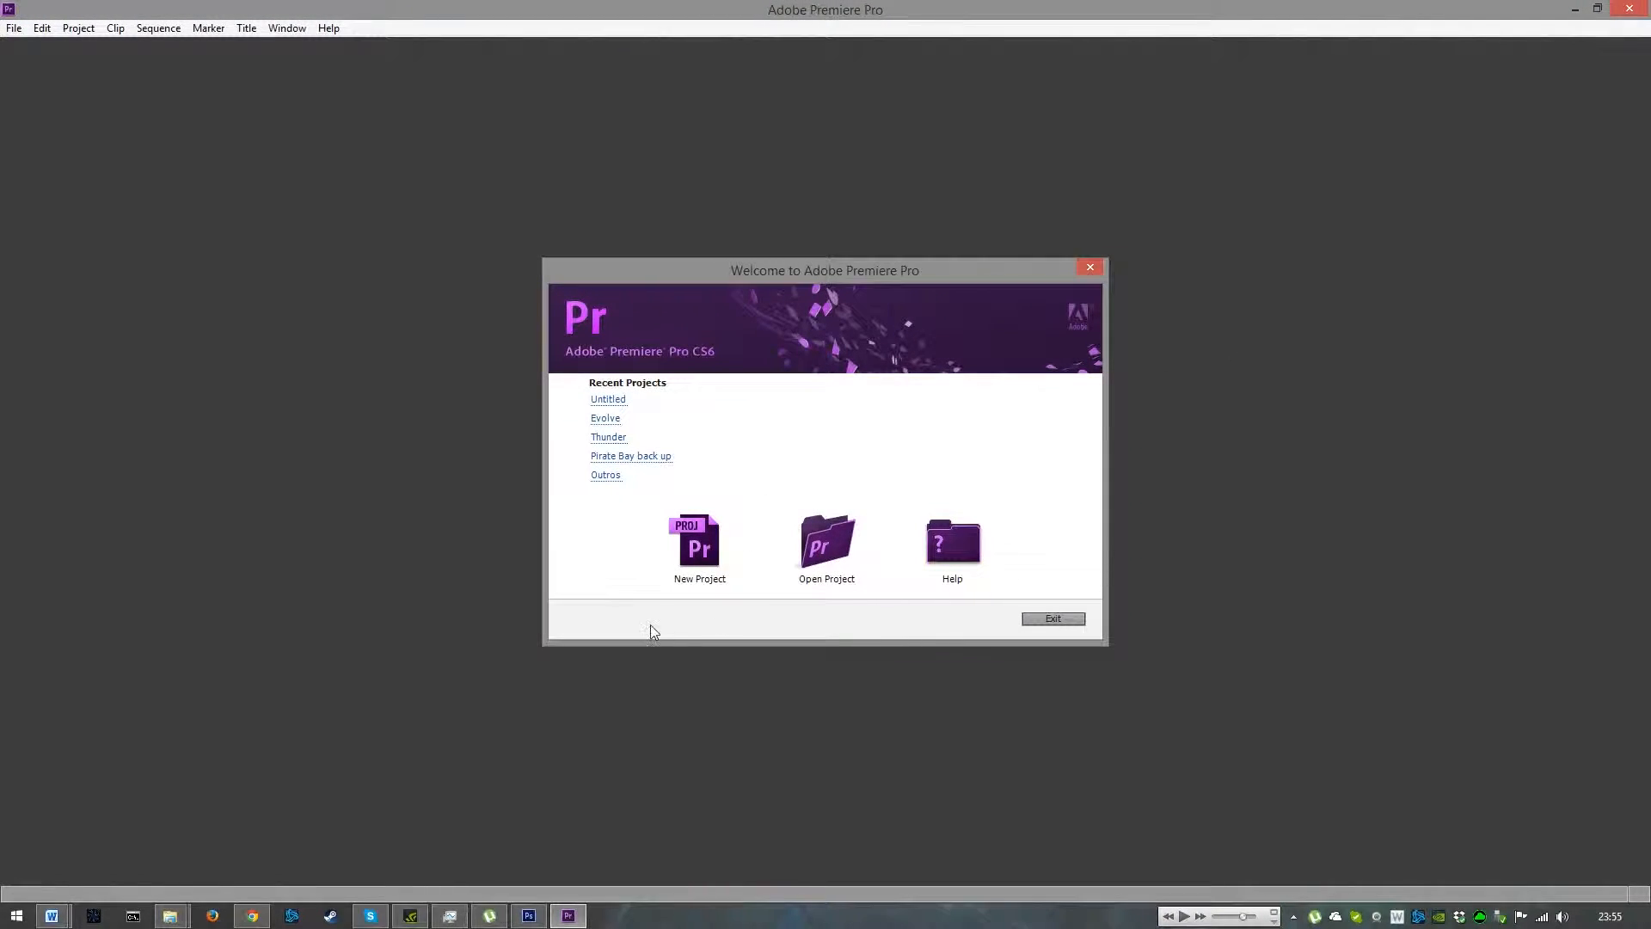
{"action": "left_click", "coordinate": [725, 565]}
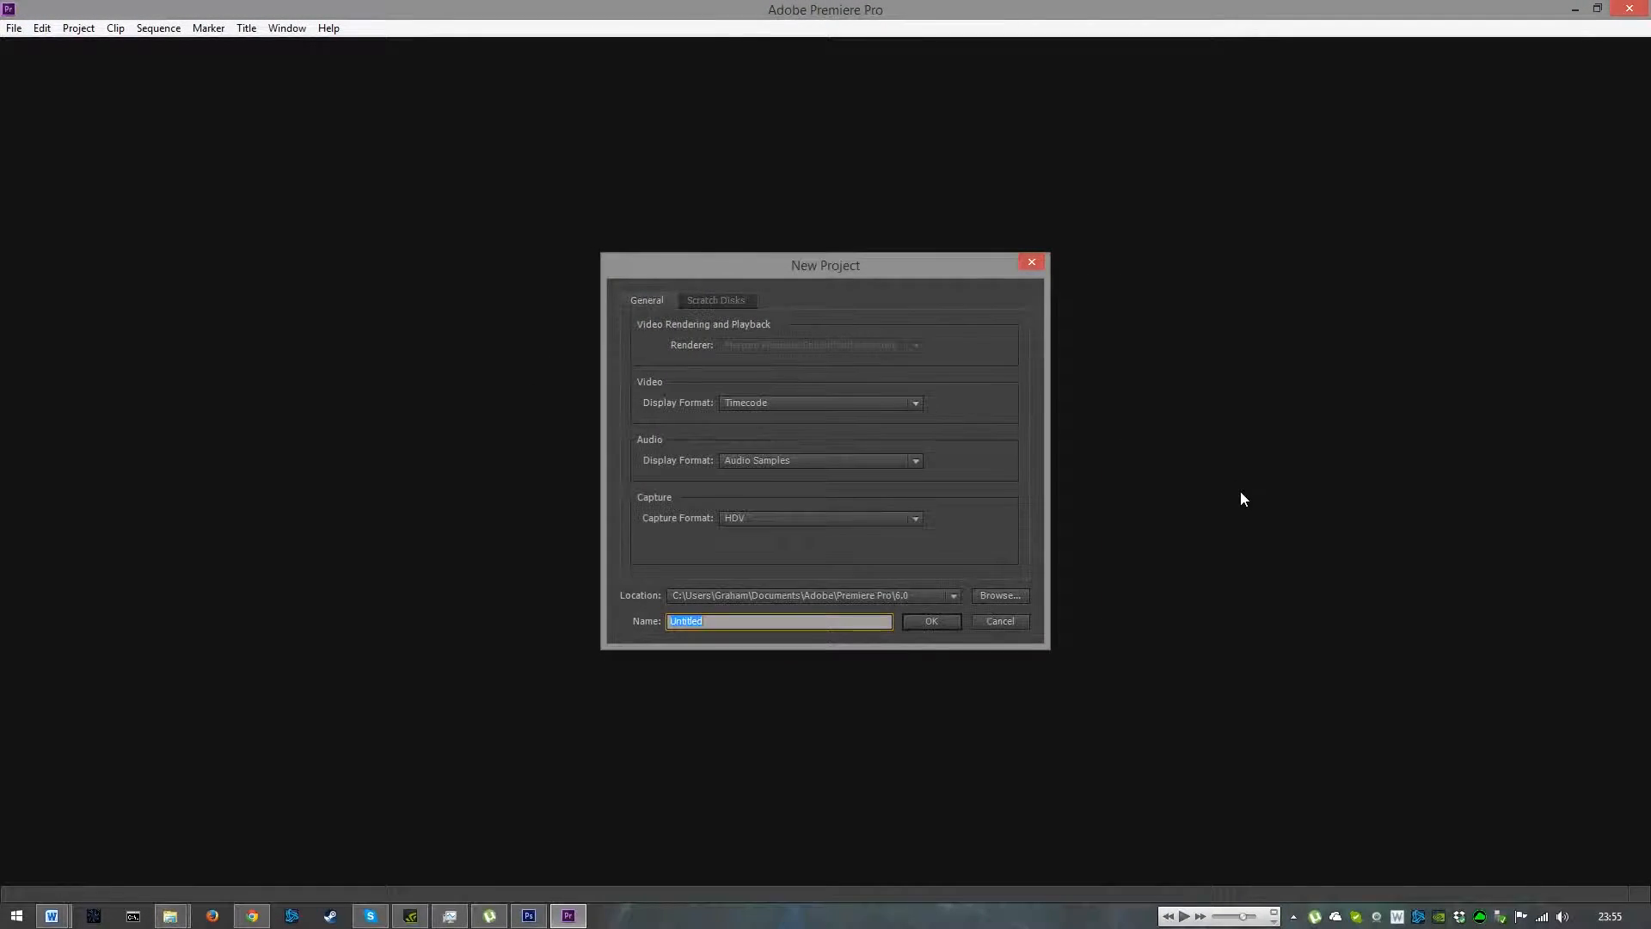
{"action": "left_click", "coordinate": [932, 621]}
{"action": "left_click", "coordinate": [895, 474]}
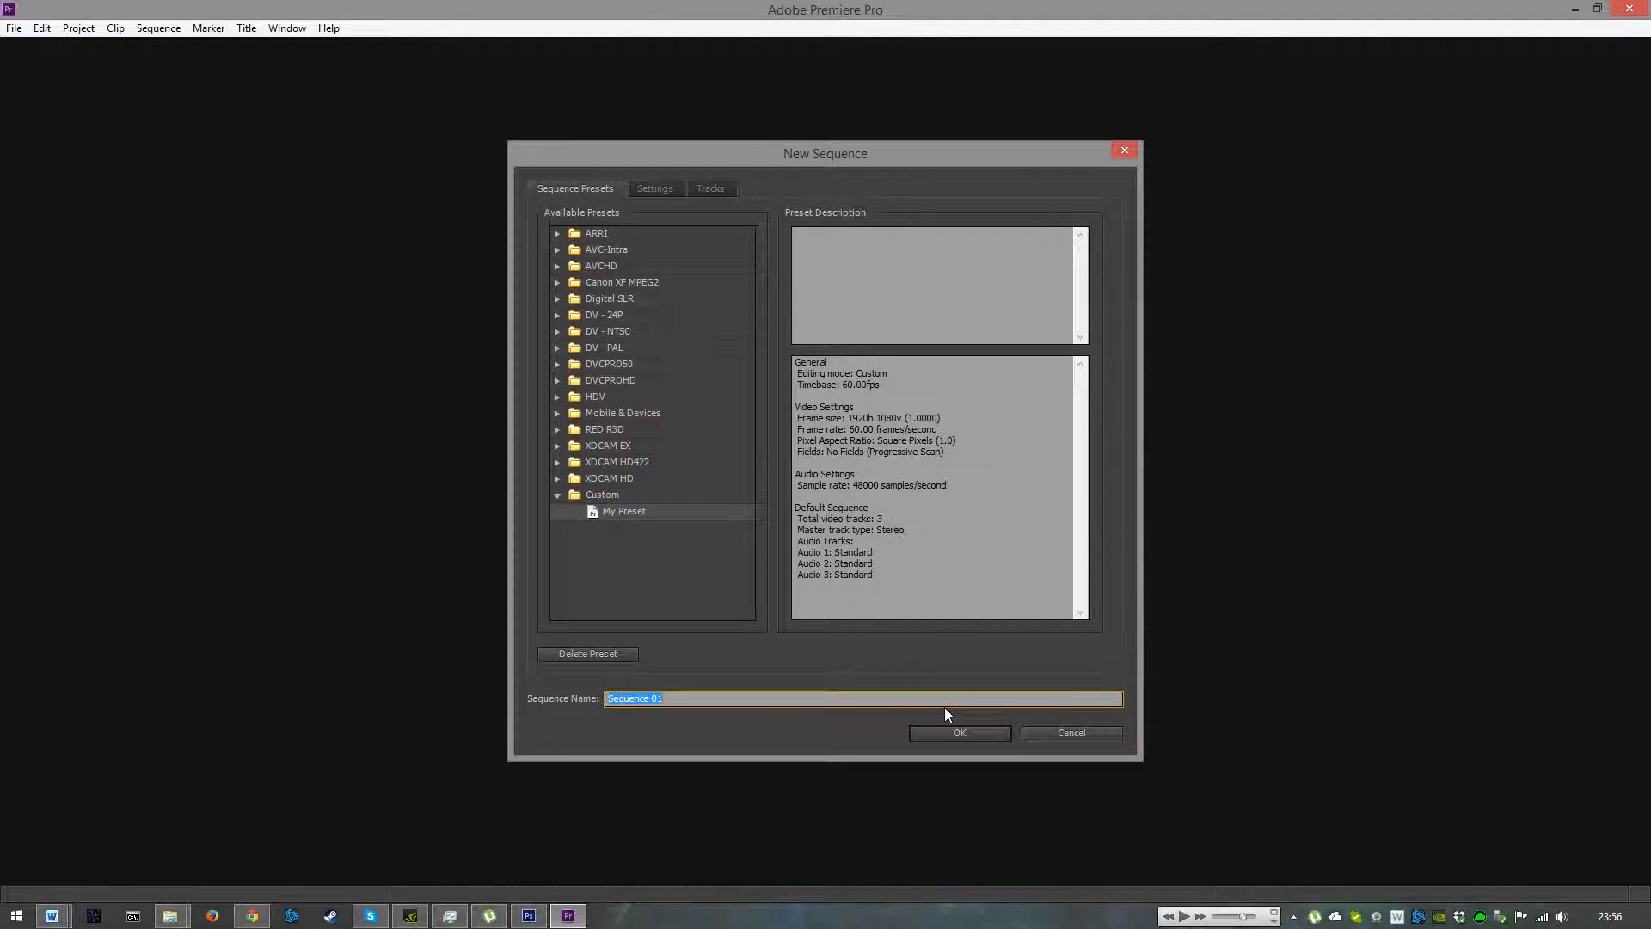
{"action": "type", "text": "T"}
{"action": "left_click", "coordinate": [977, 728]}
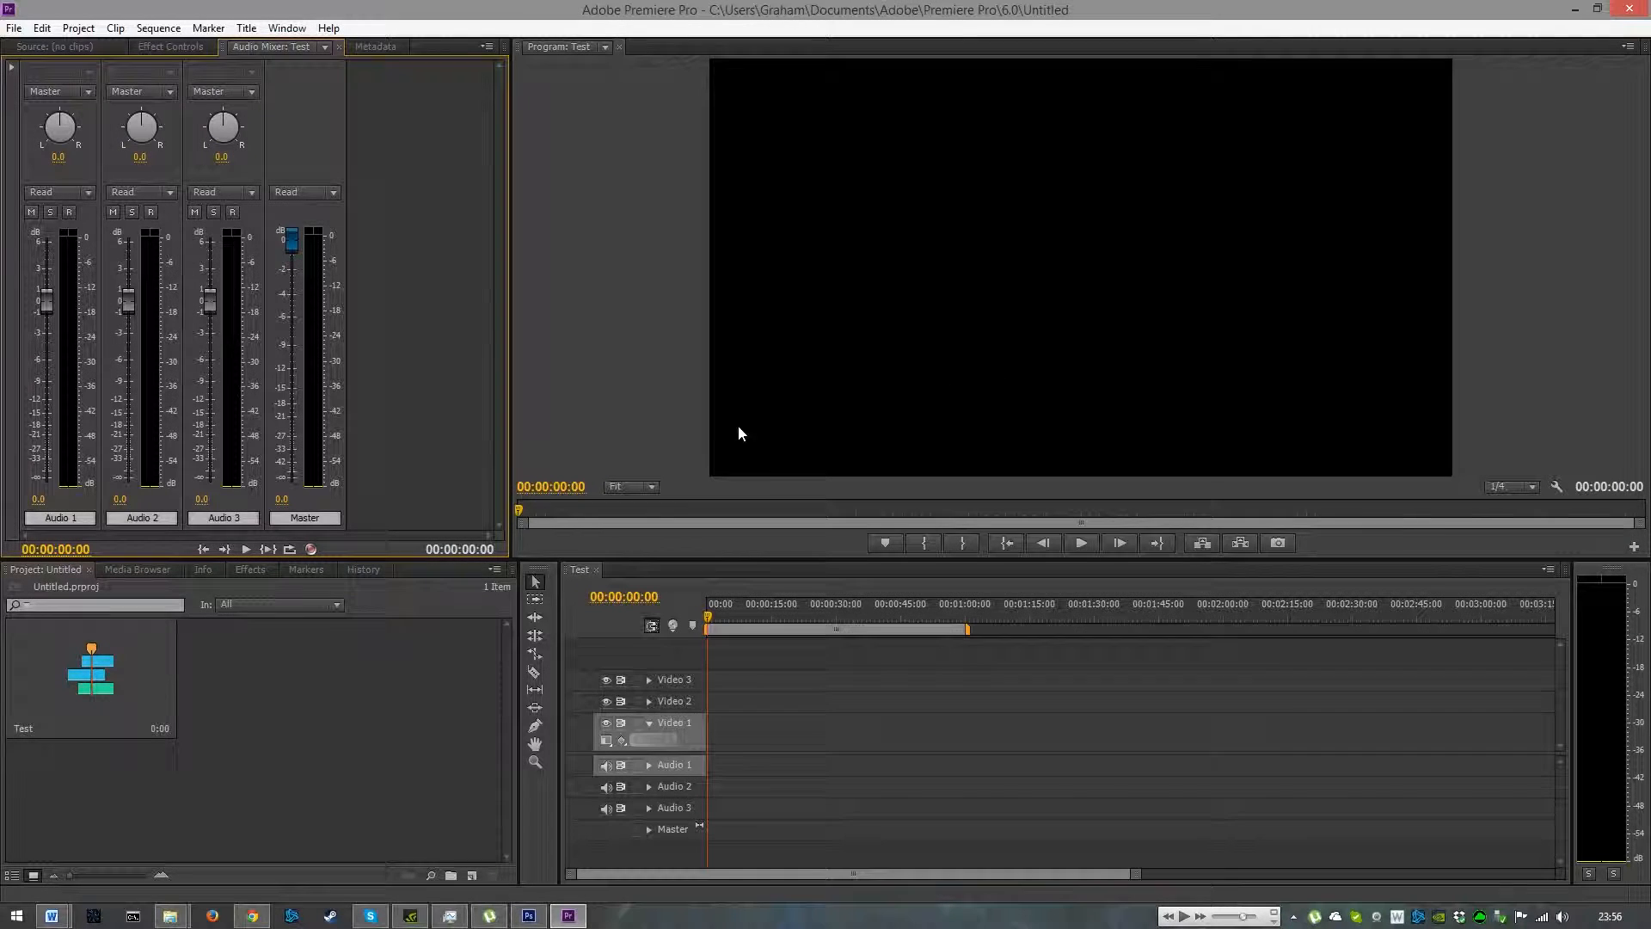
- Import the gameplay video Desktop 02.10.2015 - 22.56.07.07 from the Desktop's RAW files > Shadowplay > Desktop folder
{"action": "left_click", "coordinate": [14, 27]}
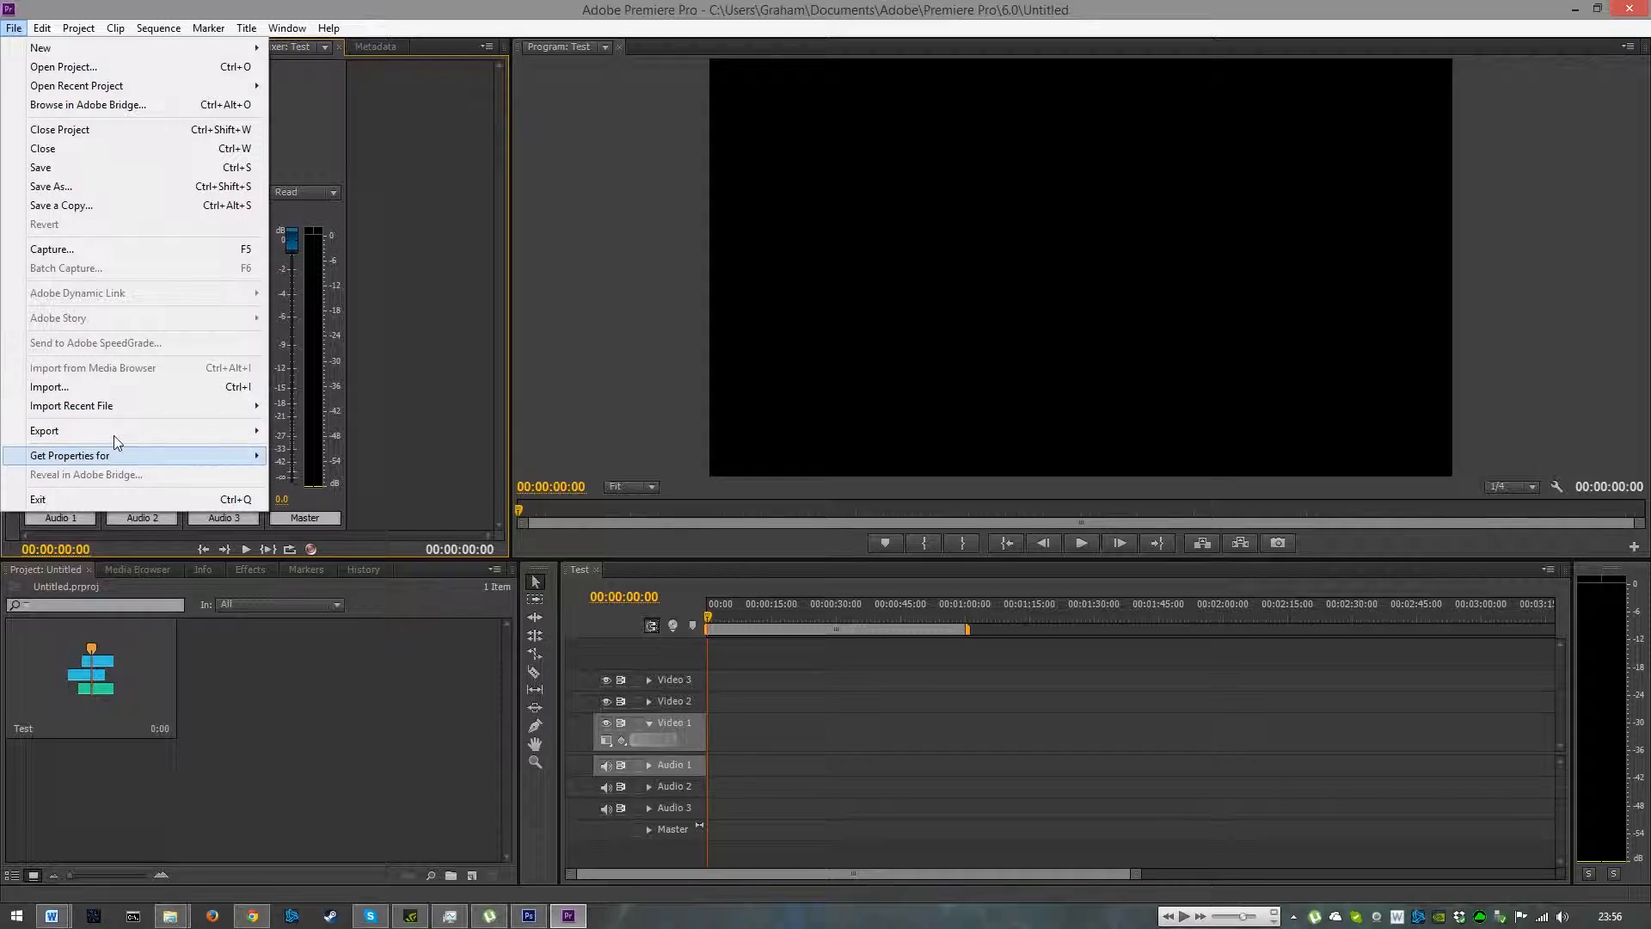
{"action": "left_click", "coordinate": [116, 386]}
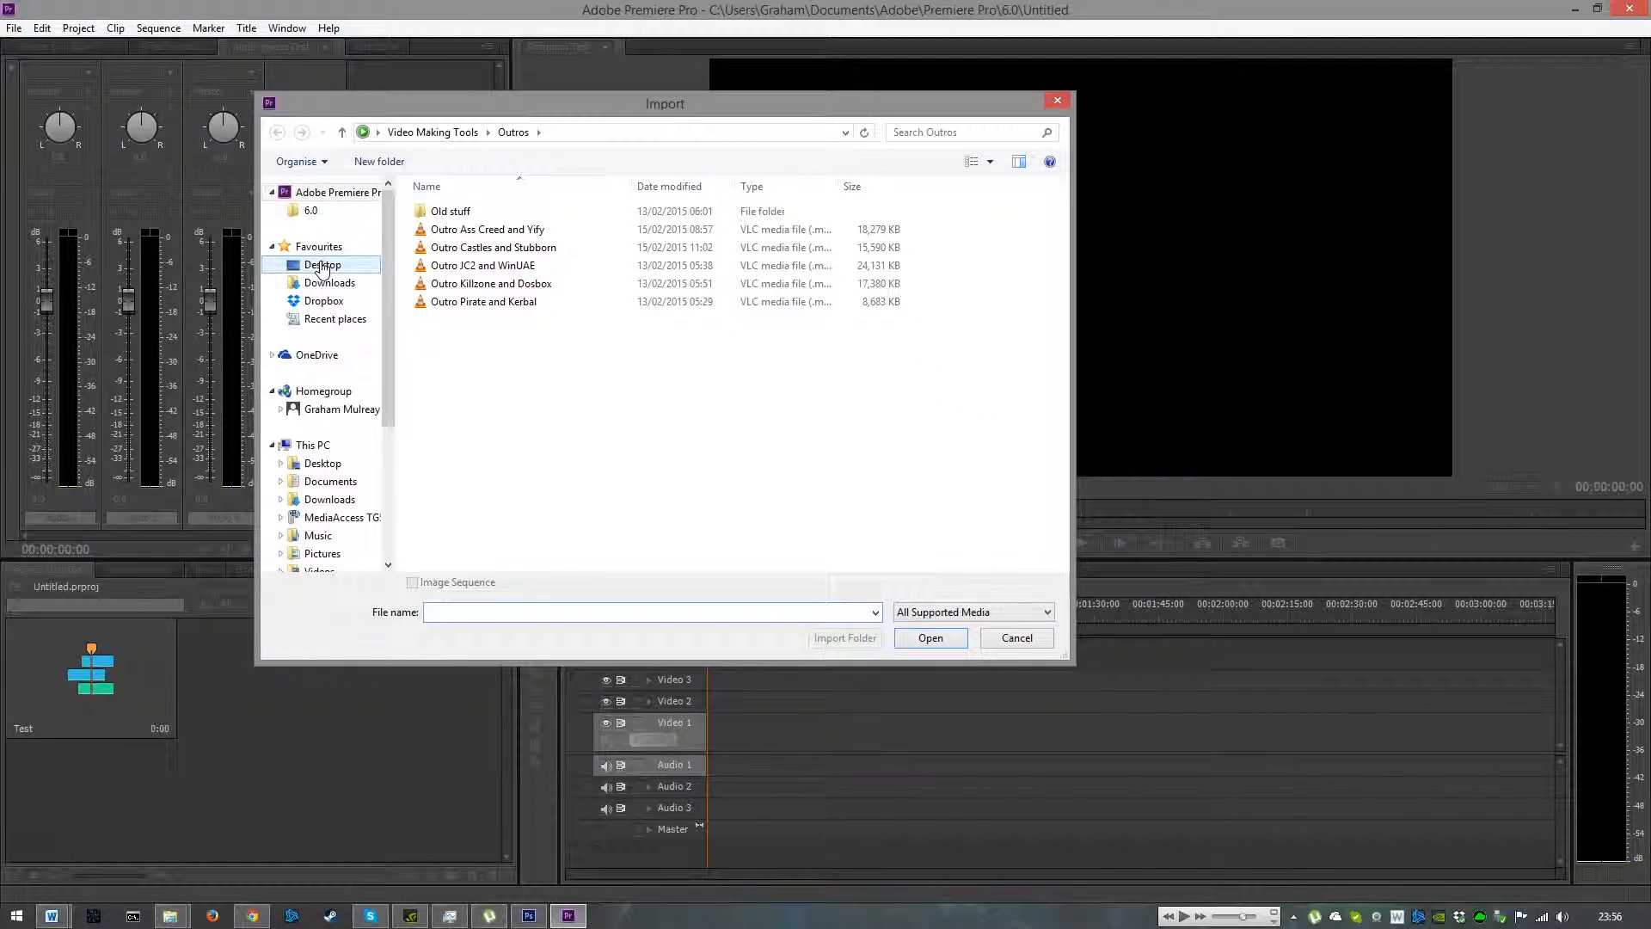
{"action": "left_click", "coordinate": [325, 464]}
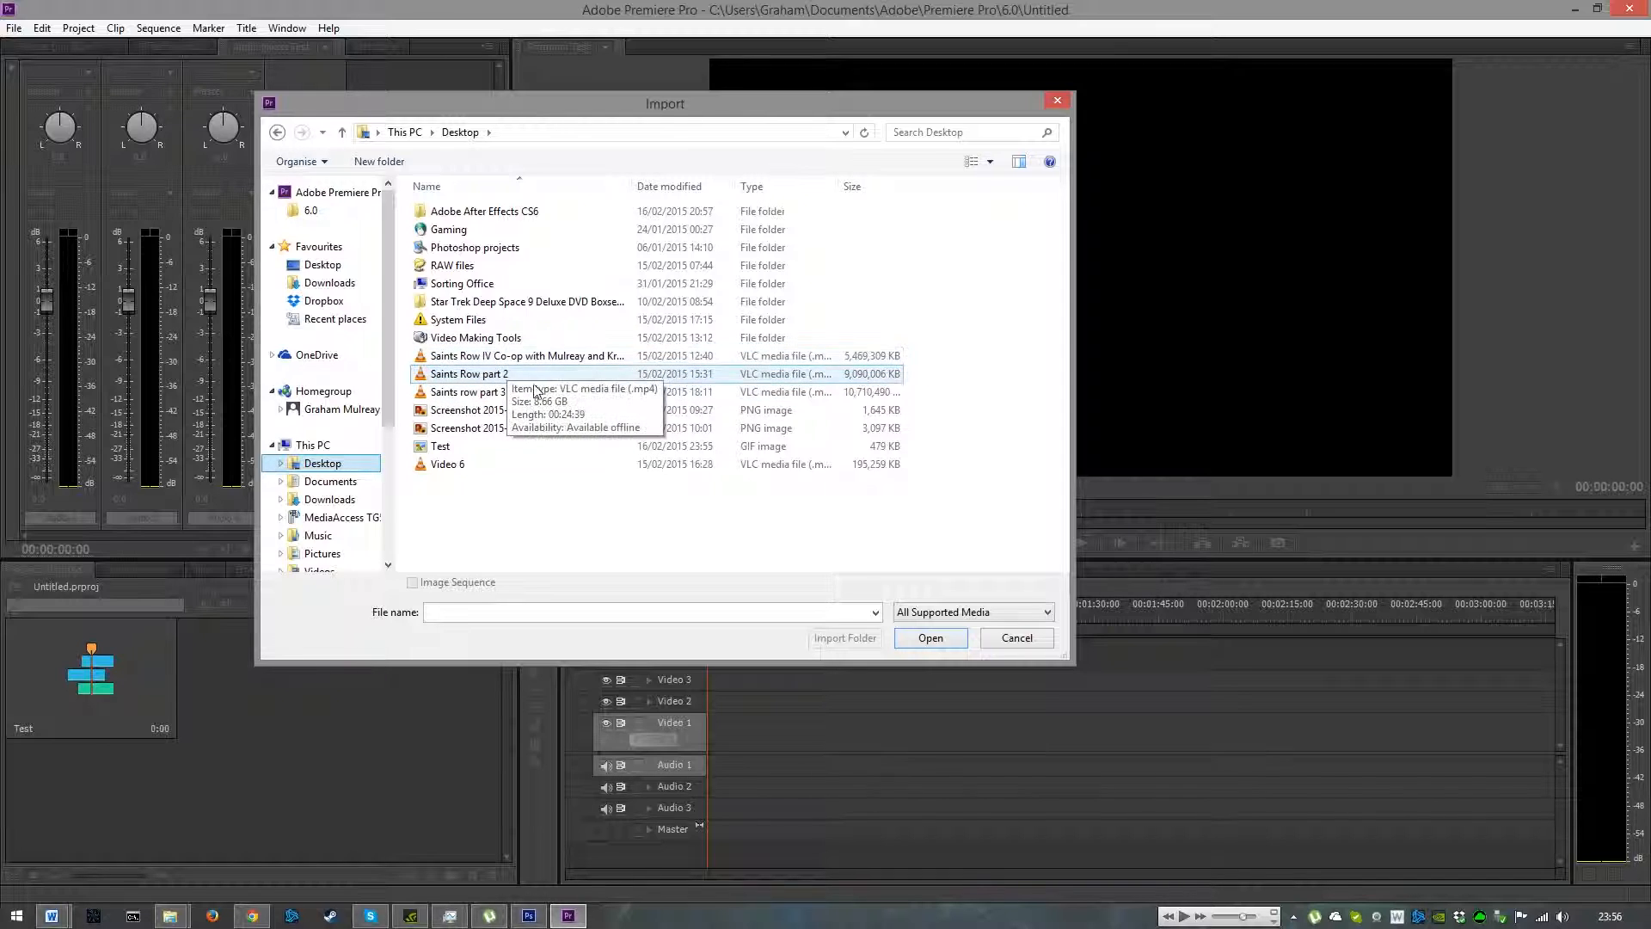
{"action": "double_click", "coordinate": [477, 266]}
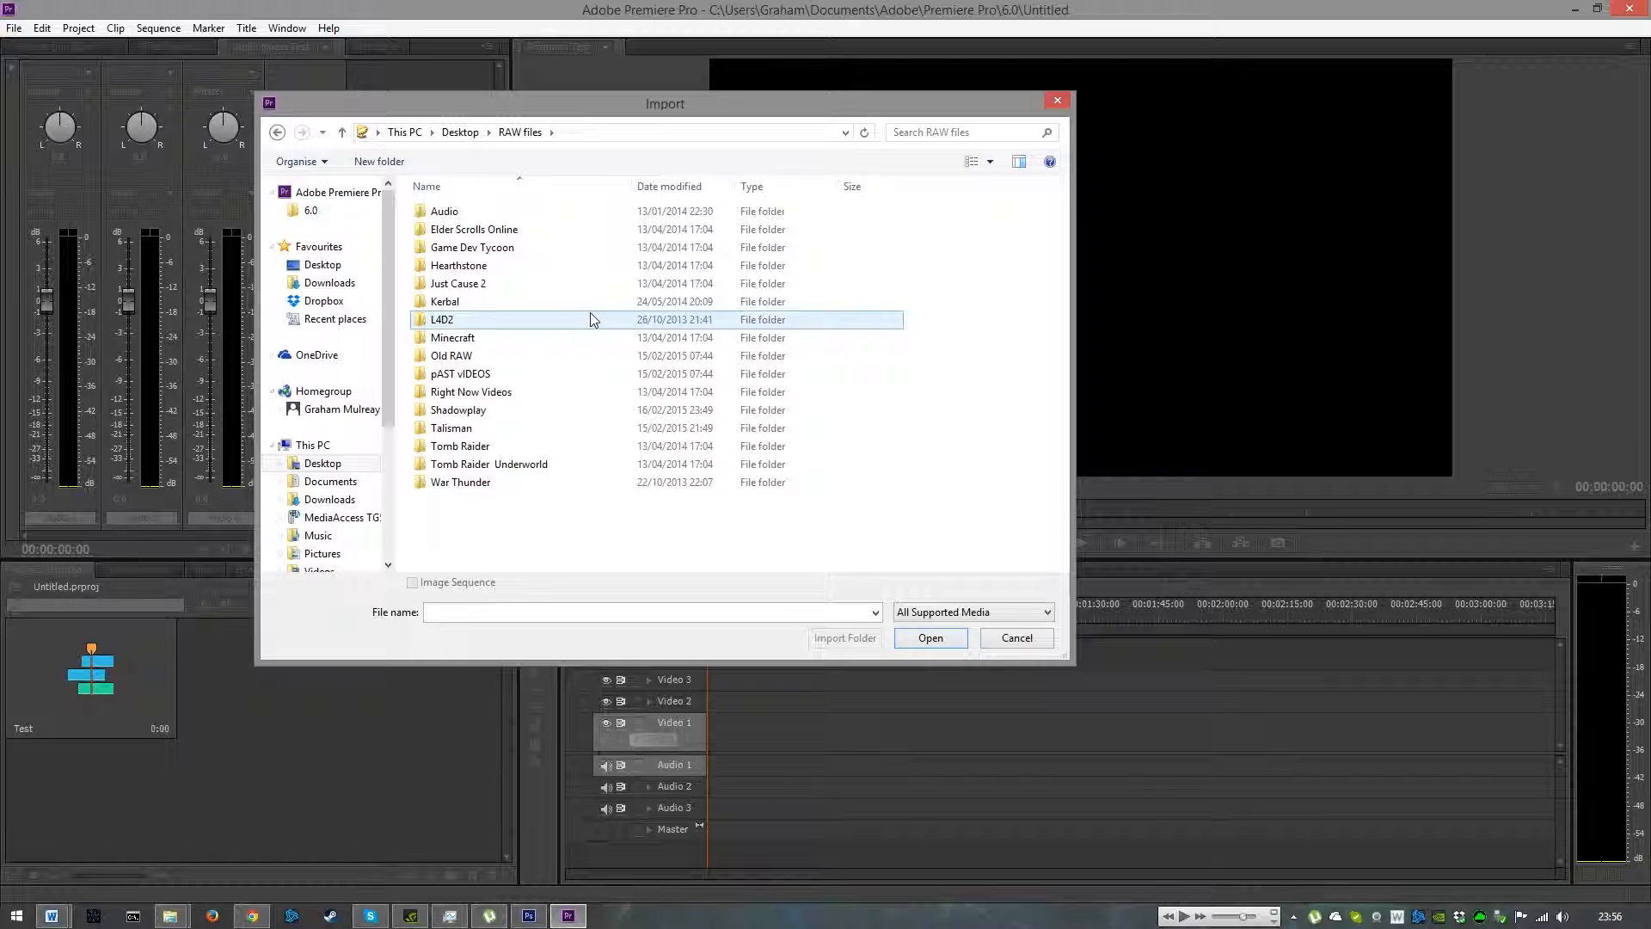
{"action": "double_click", "coordinate": [495, 411]}
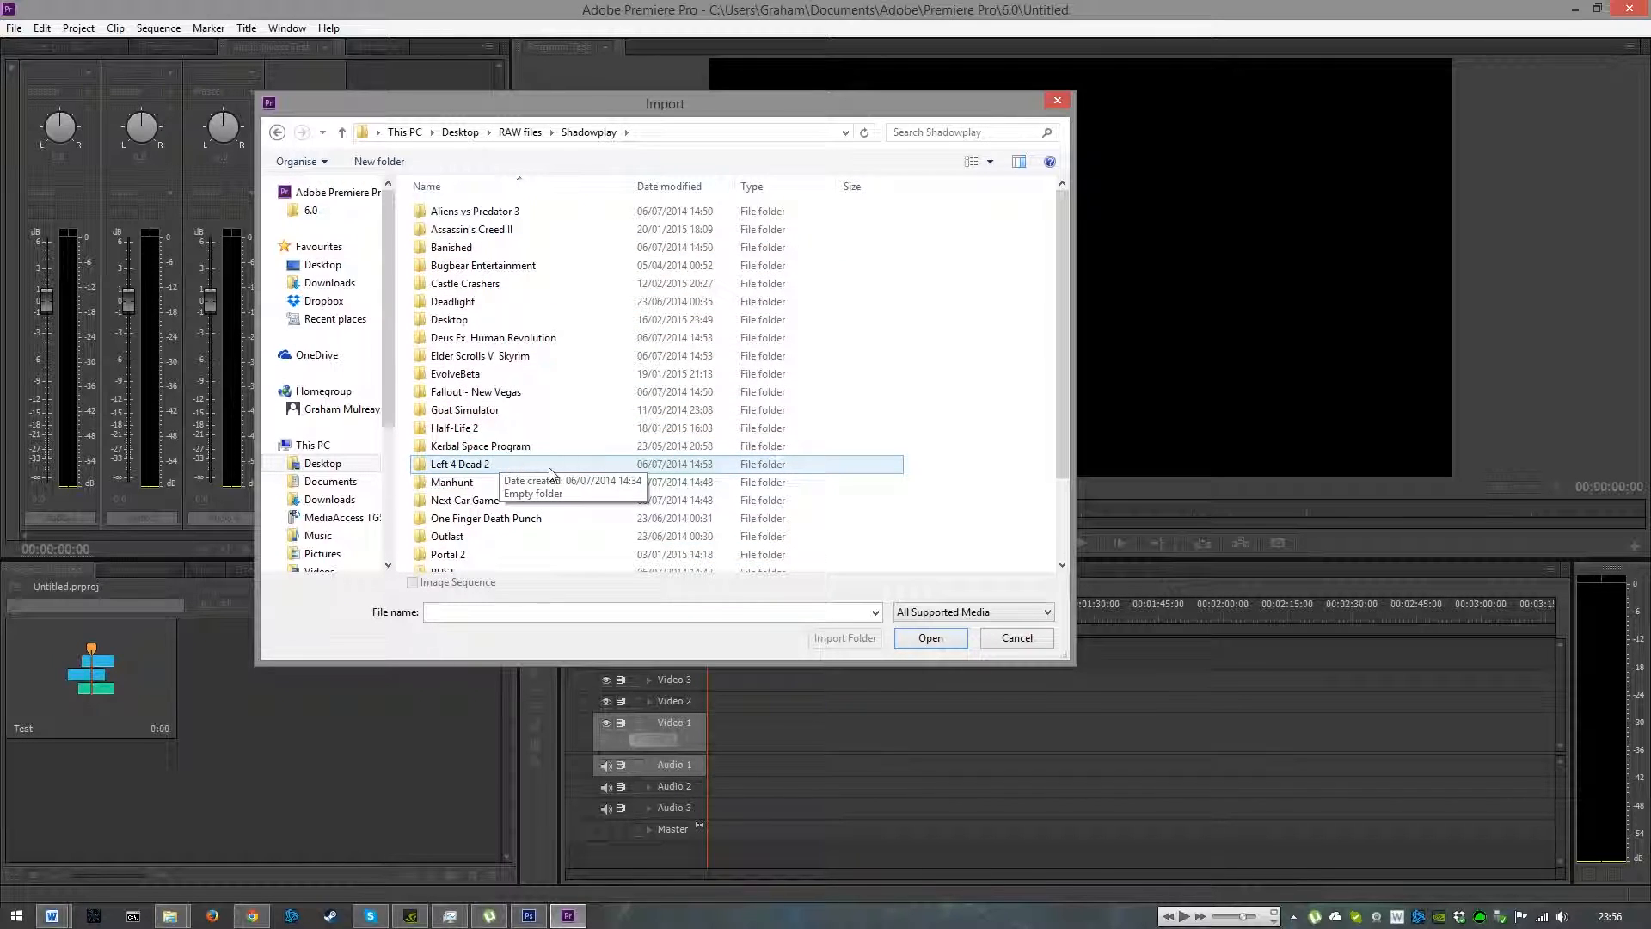
{"action": "scroll", "coordinate": [566, 468], "scroll_direction": "down", "scroll_amount": 2}
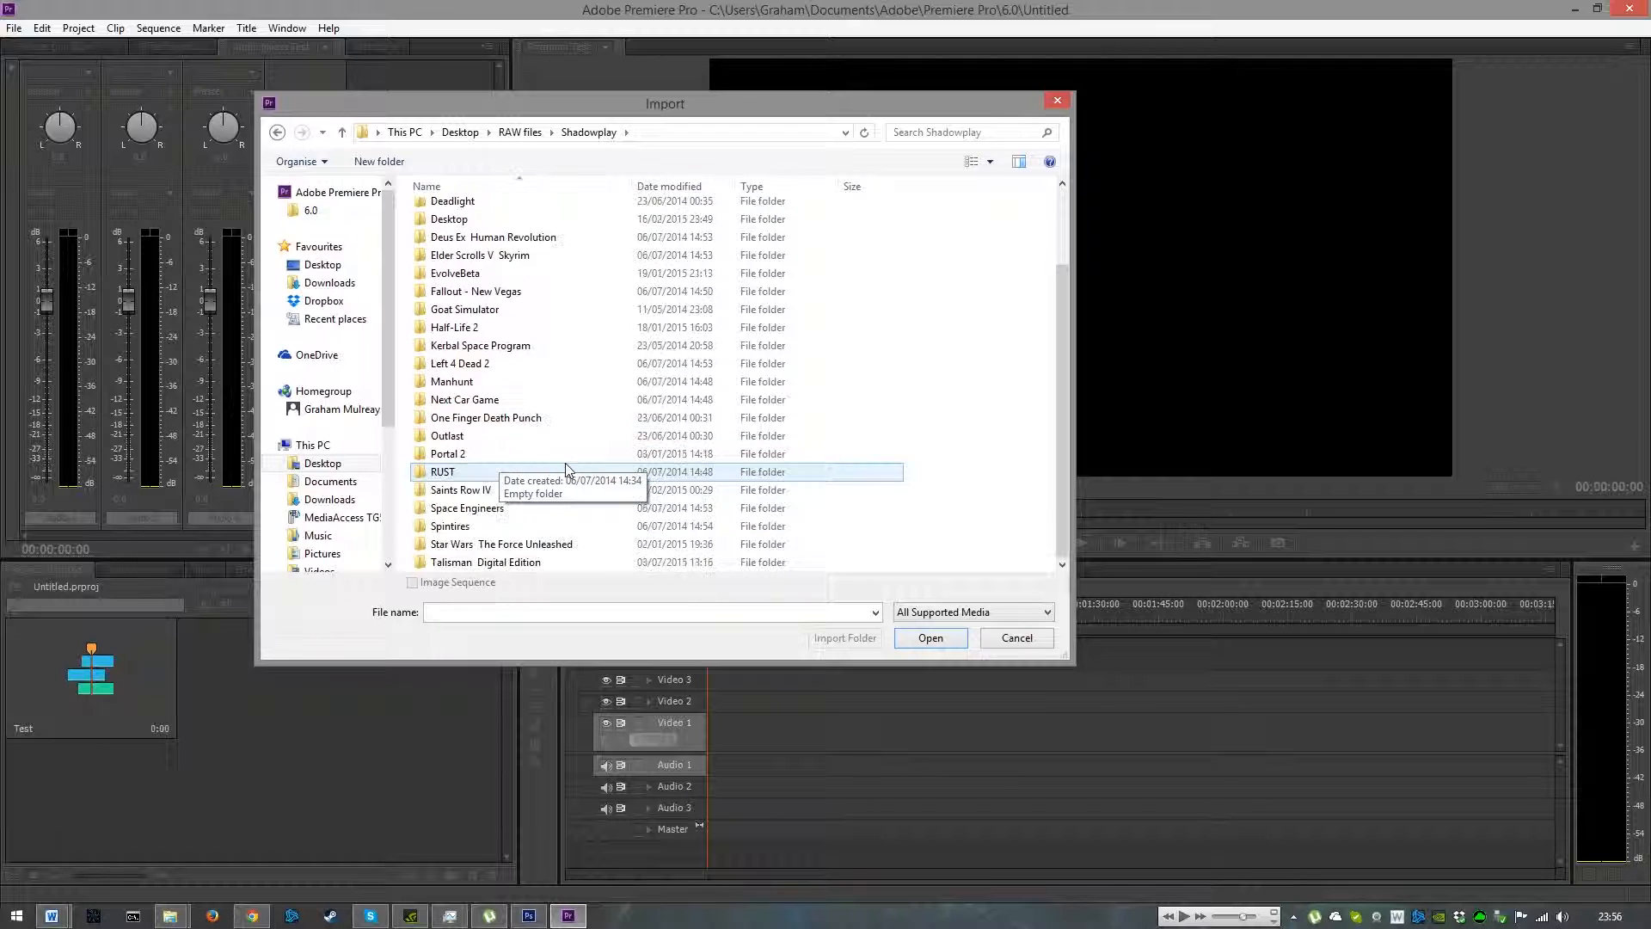
{"action": "scroll", "coordinate": [565, 464], "scroll_direction": "up", "scroll_amount": 2}
{"action": "left_click", "coordinate": [511, 319]}
{"action": "double_click", "coordinate": [510, 319]}
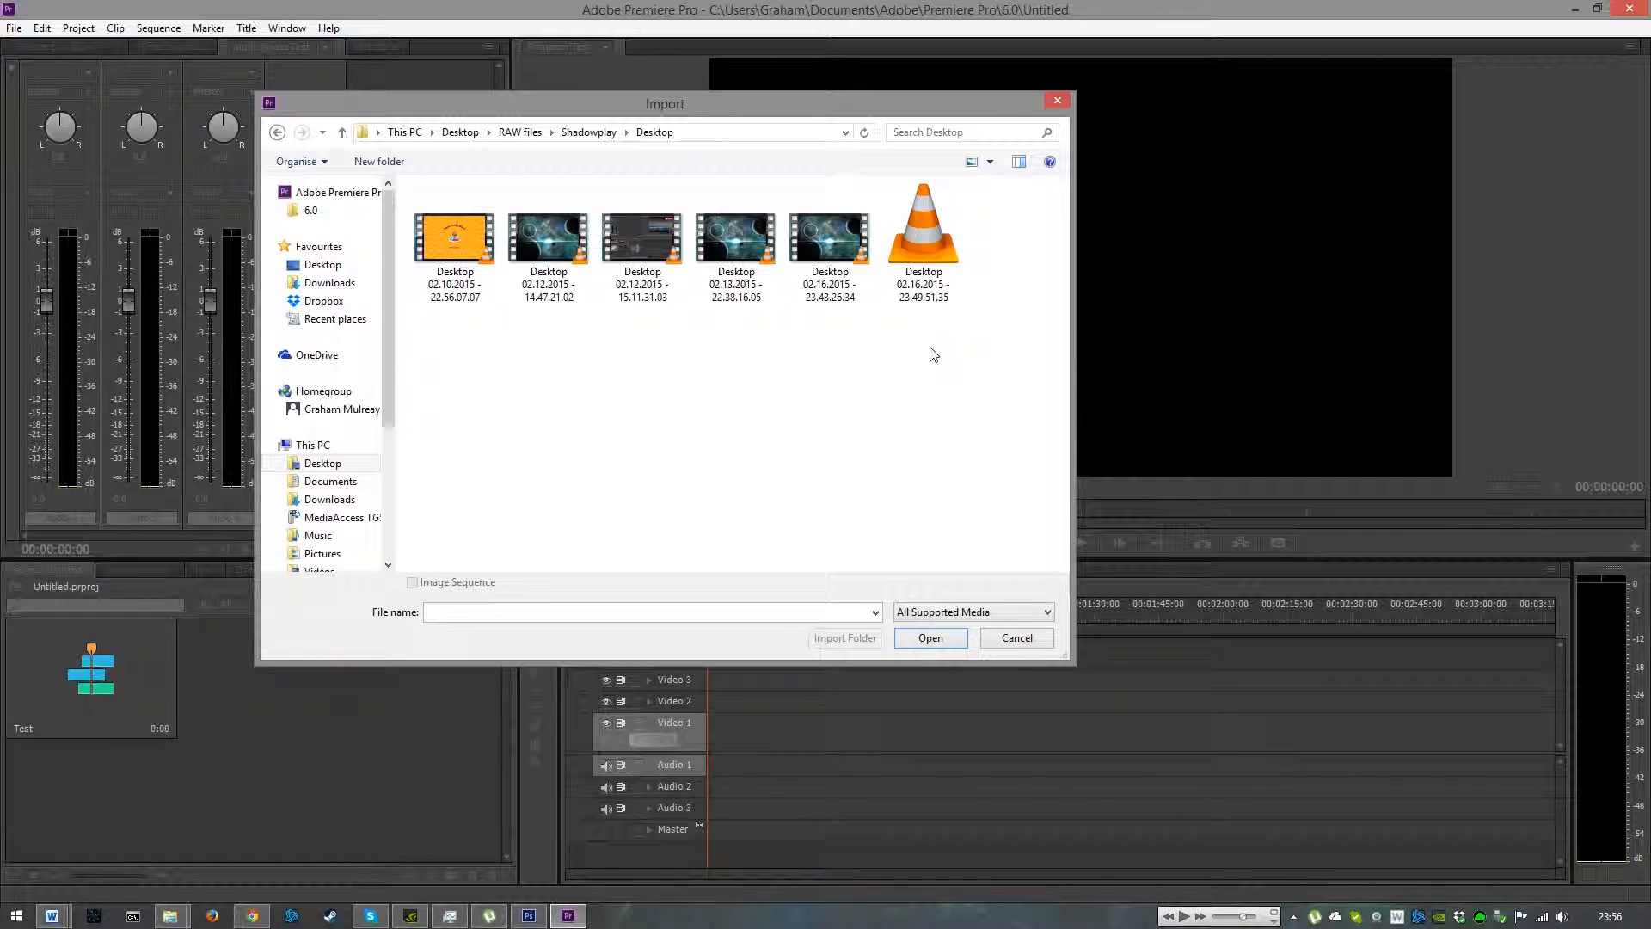
{"action": "left_click", "coordinate": [448, 258]}
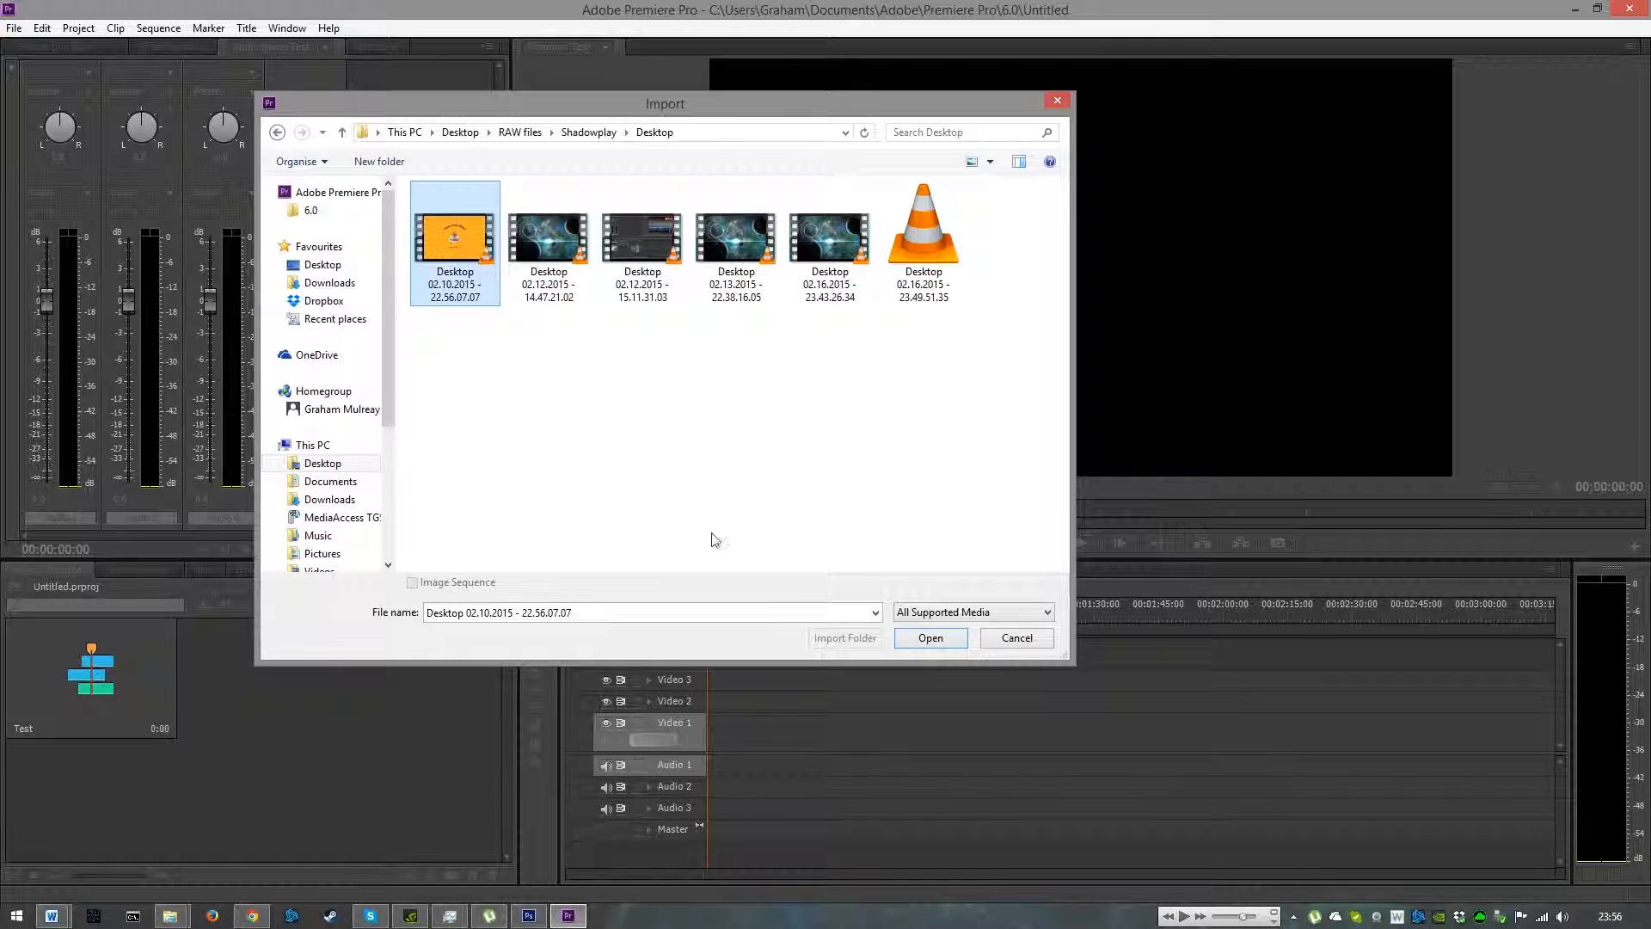
{"action": "left_click", "coordinate": [951, 642]}
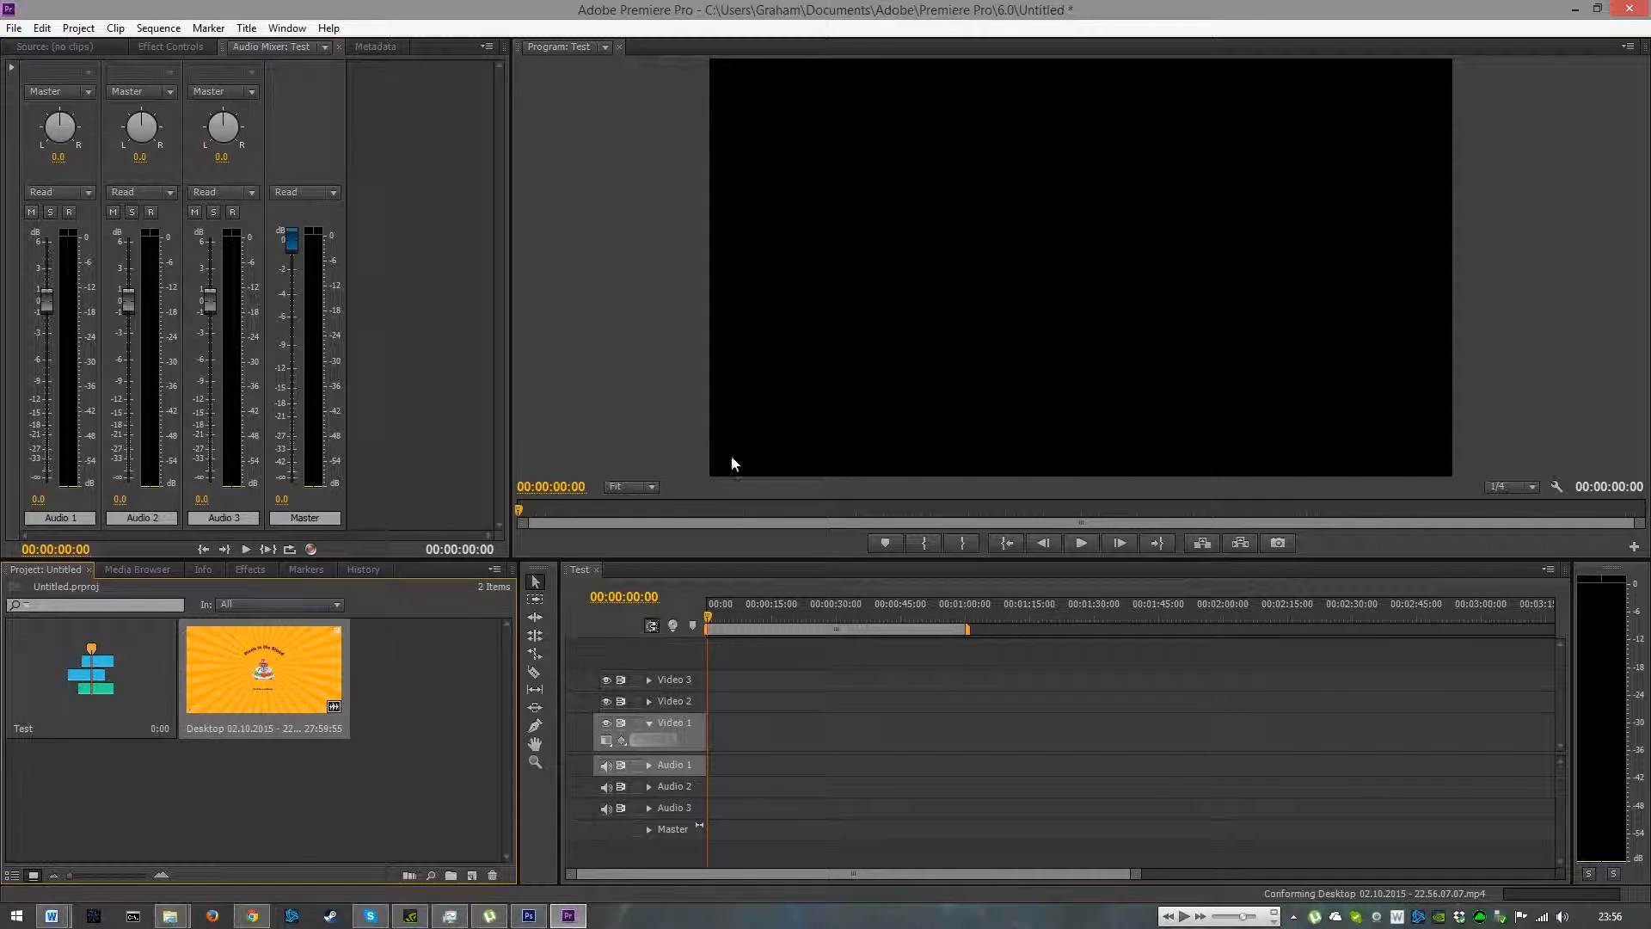
- Place the gameplay video at the start of the Video 1 track, keeping the existing sequence settings
{"action": "left_click_drag", "start_coordinate": [260, 675], "coordinate": [722, 737]}
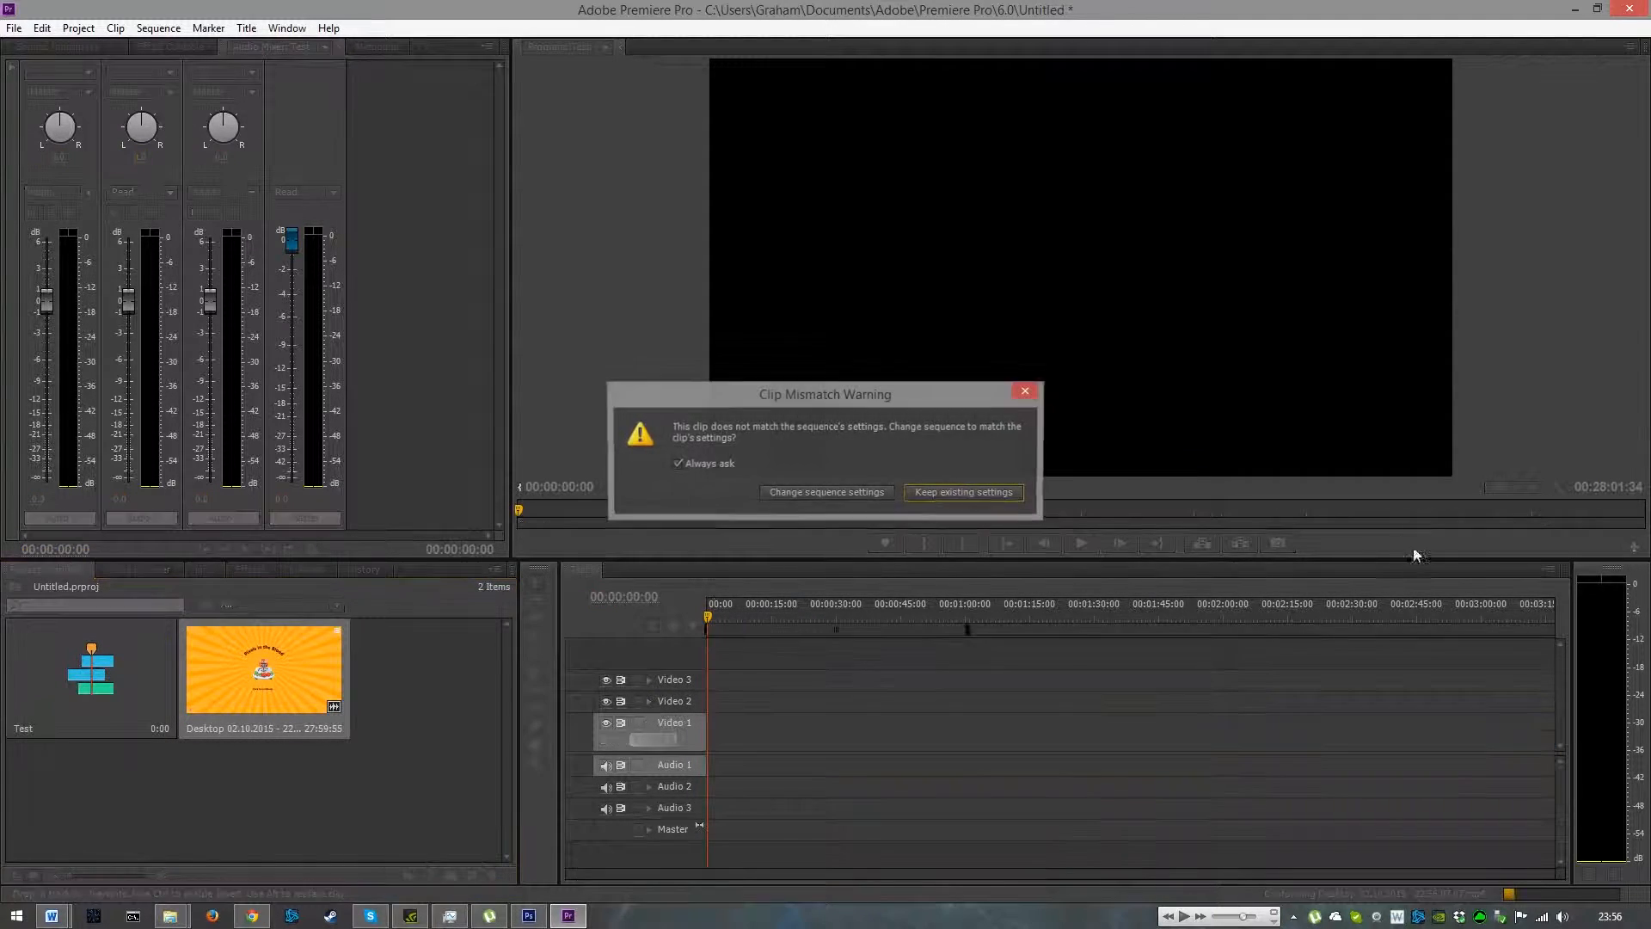
{"action": "left_click", "coordinate": [978, 494]}
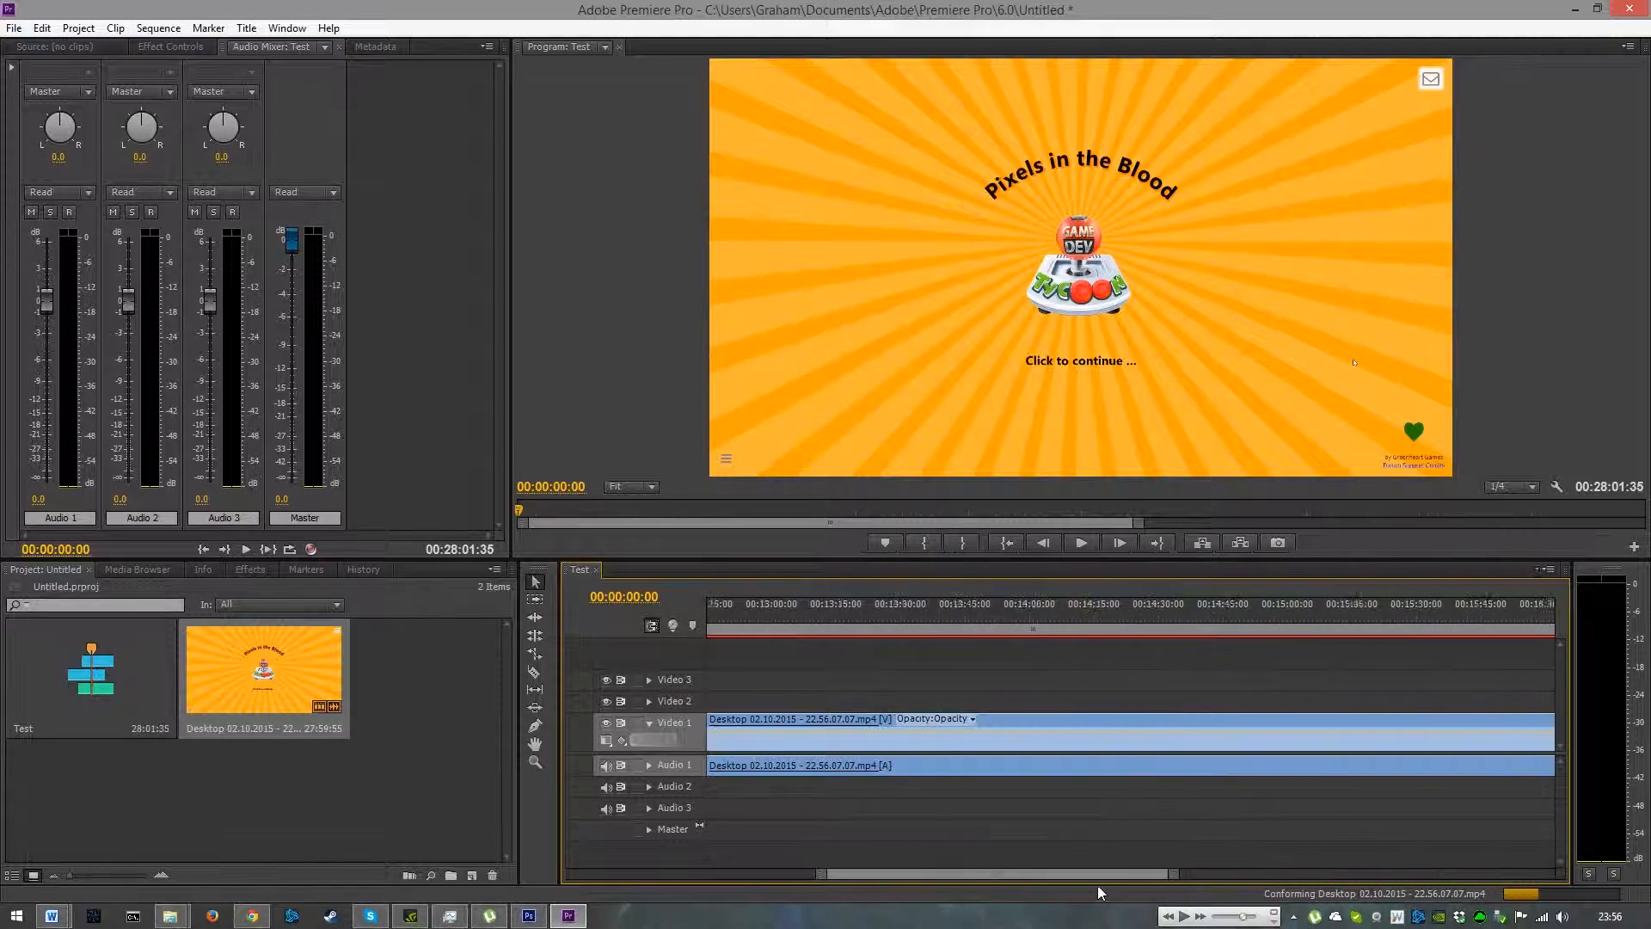
- Import the Test GIF from the Desktop into the project
{"action": "left_click", "coordinate": [14, 27]}
{"action": "left_click", "coordinate": [121, 386]}
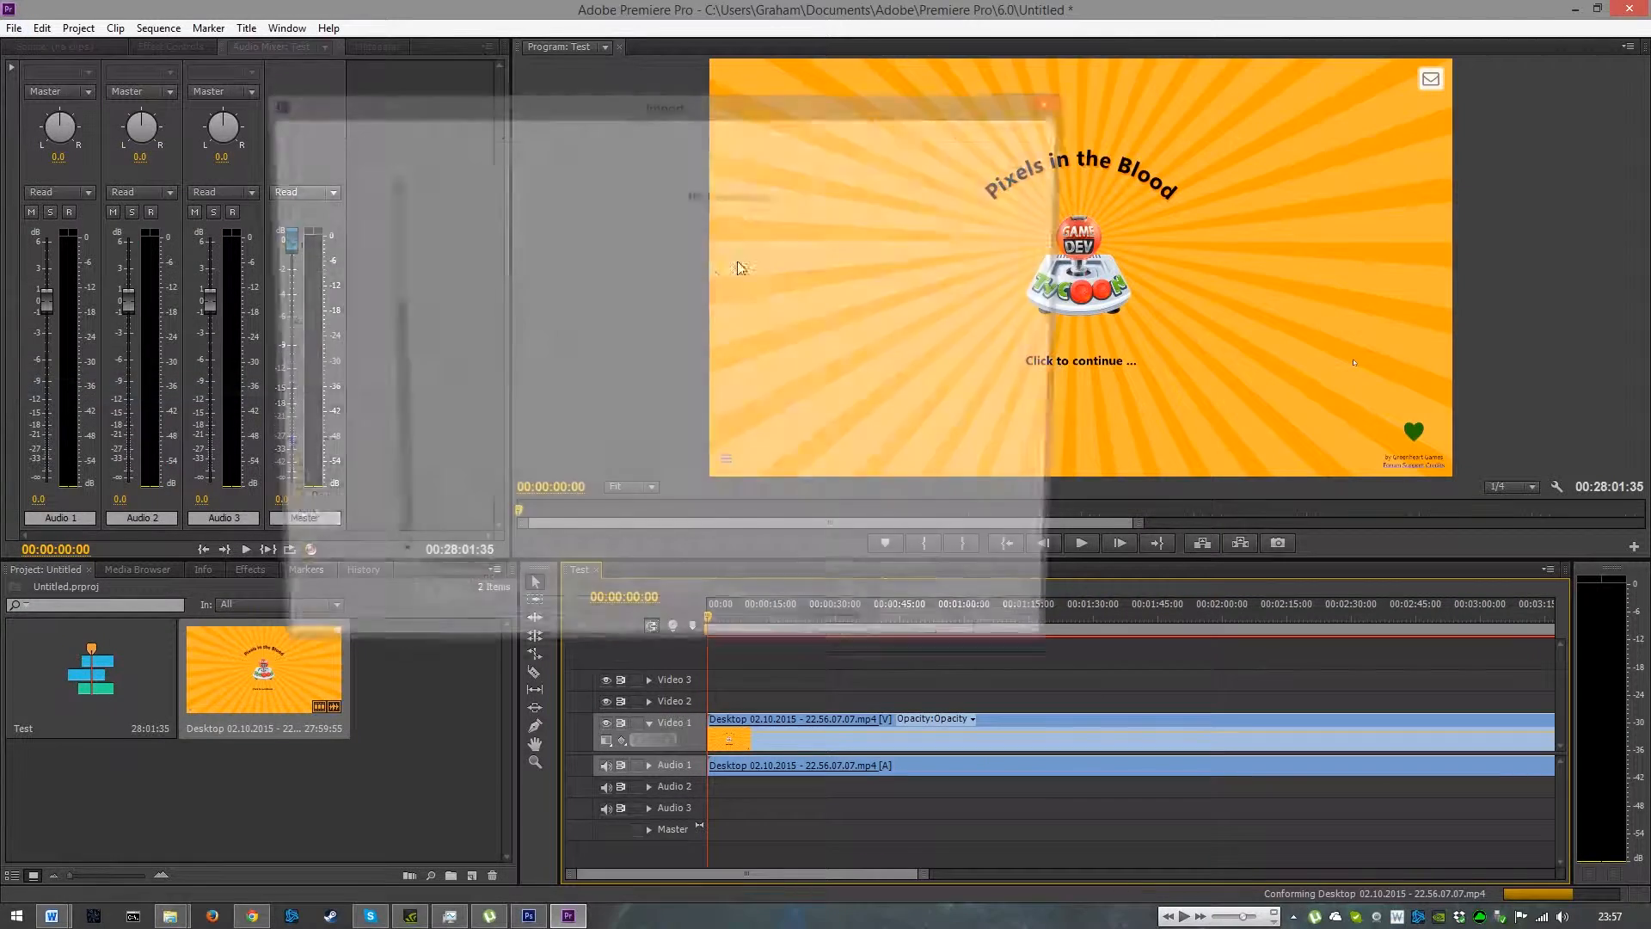
{"action": "left_click", "coordinate": [320, 265]}
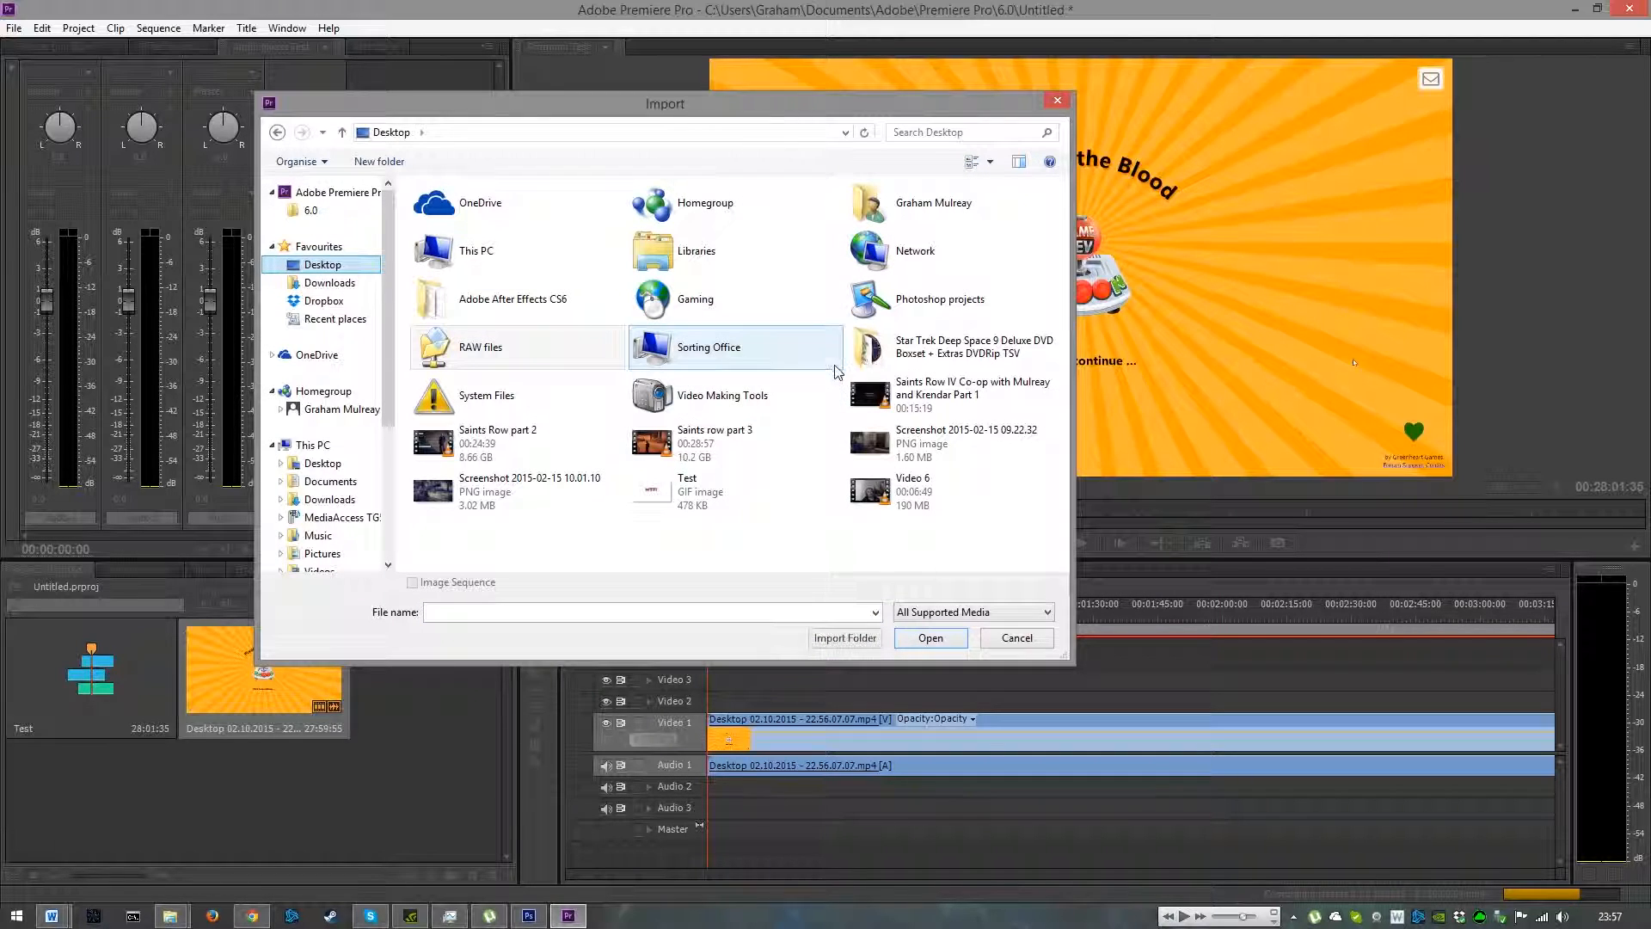
{"action": "left_click", "coordinate": [688, 490]}
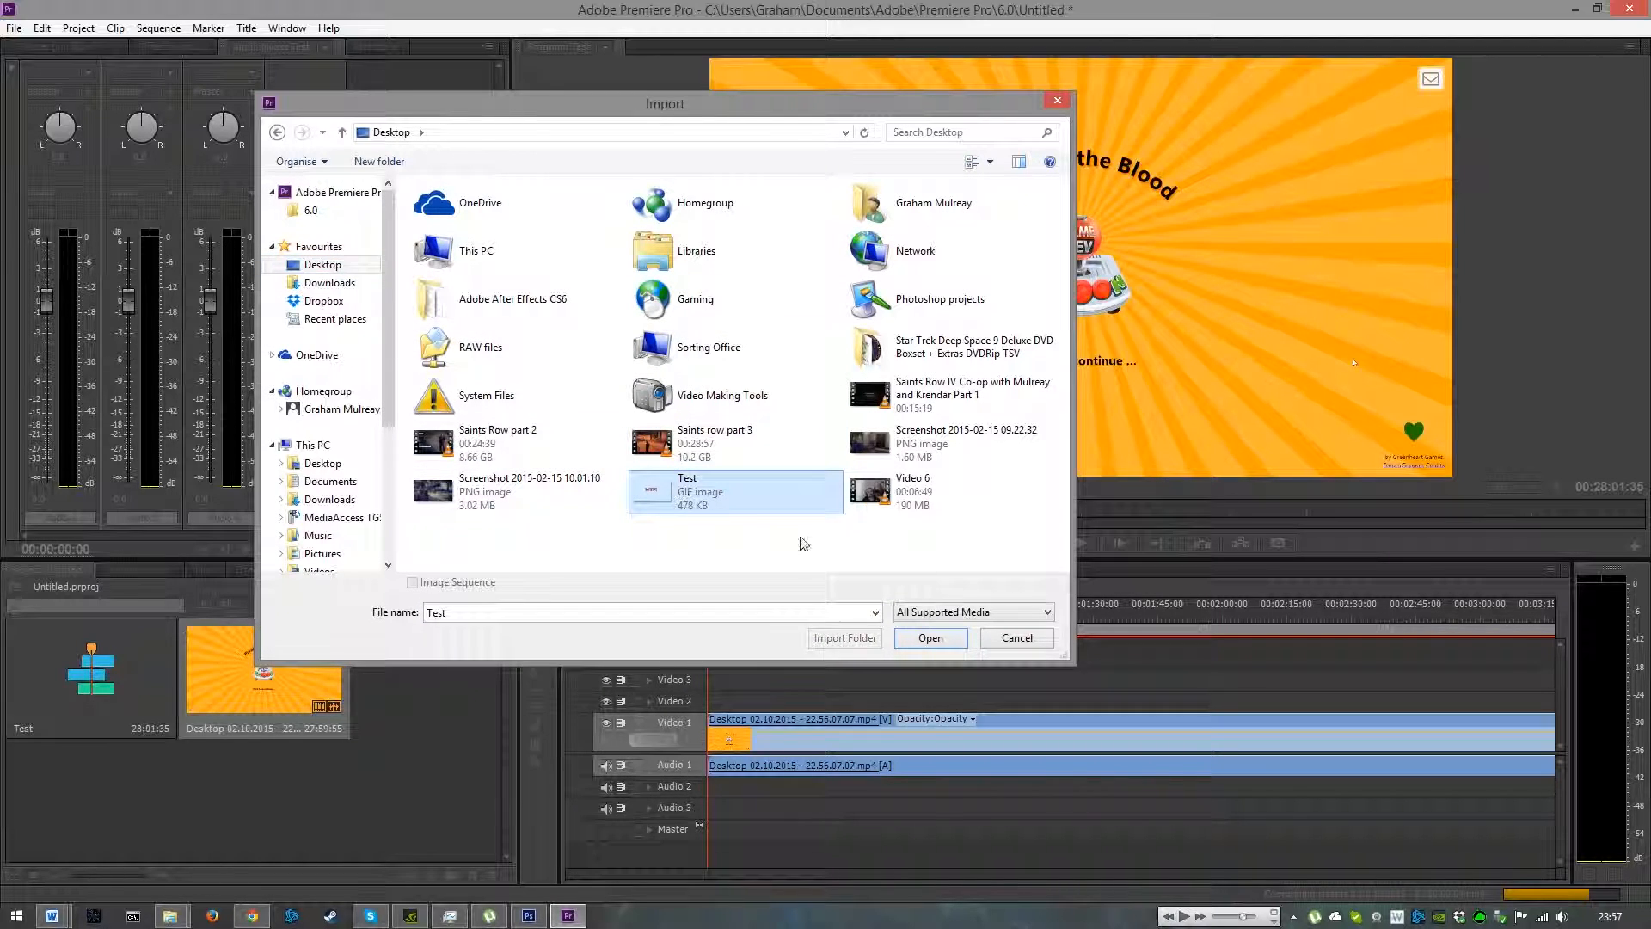
{"action": "left_click", "coordinate": [959, 637]}
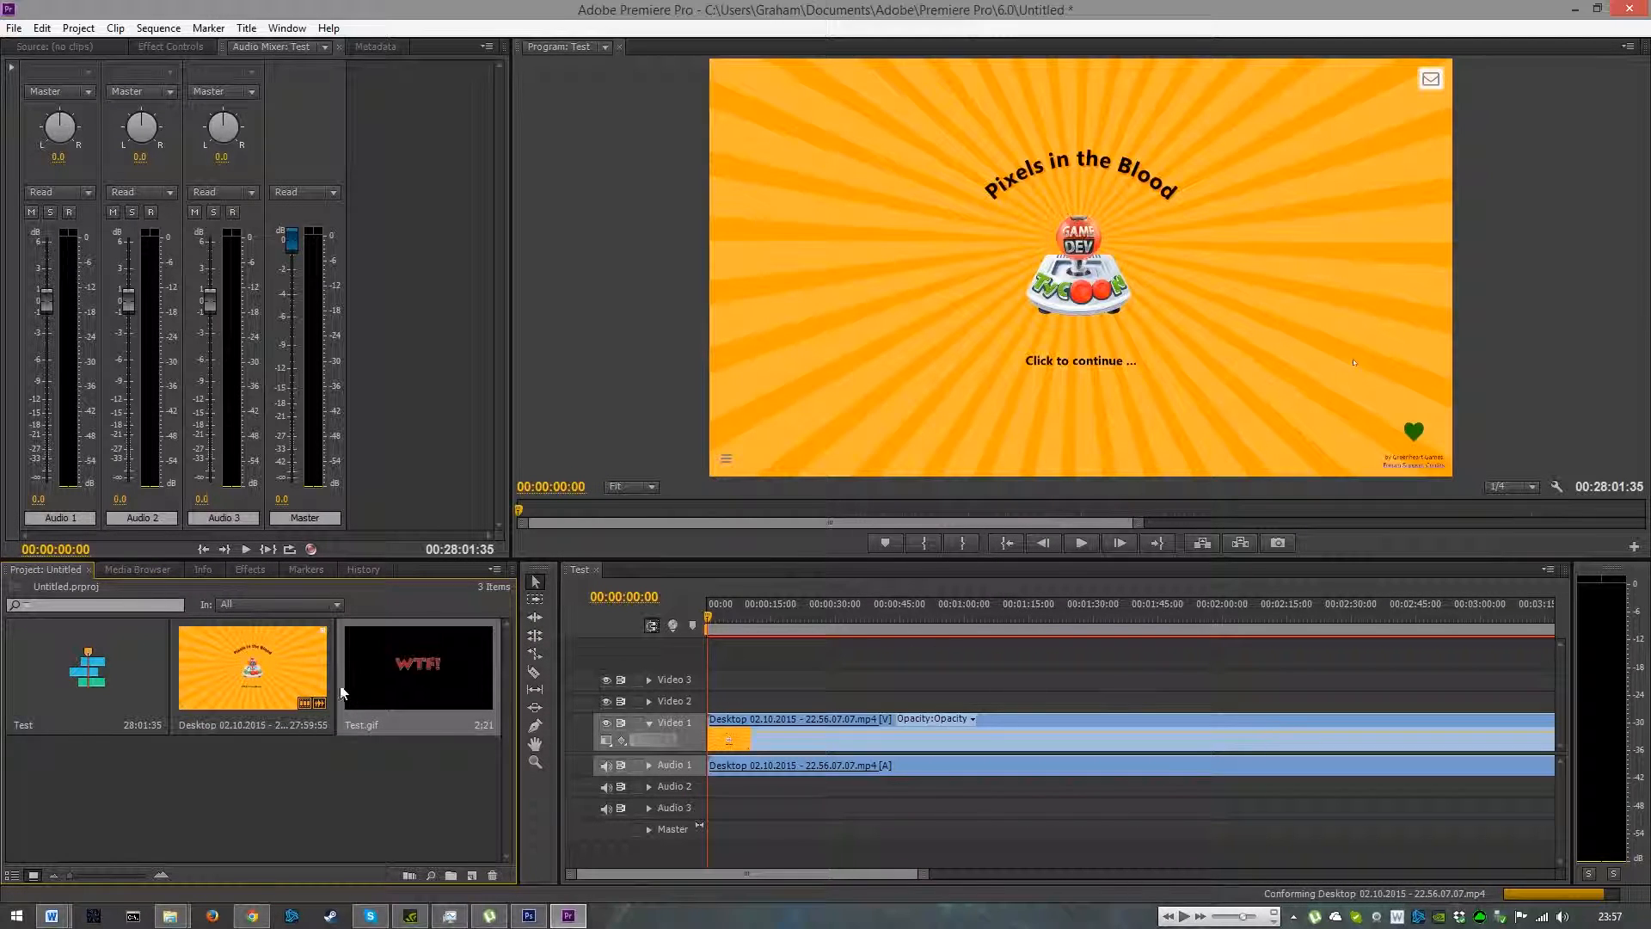
- Place the Test GIF on Video 2 above the gameplay at about 36 seconds, adding further copies right after it
{"action": "left_click_drag", "start_coordinate": [431, 659], "coordinate": [874, 704]}
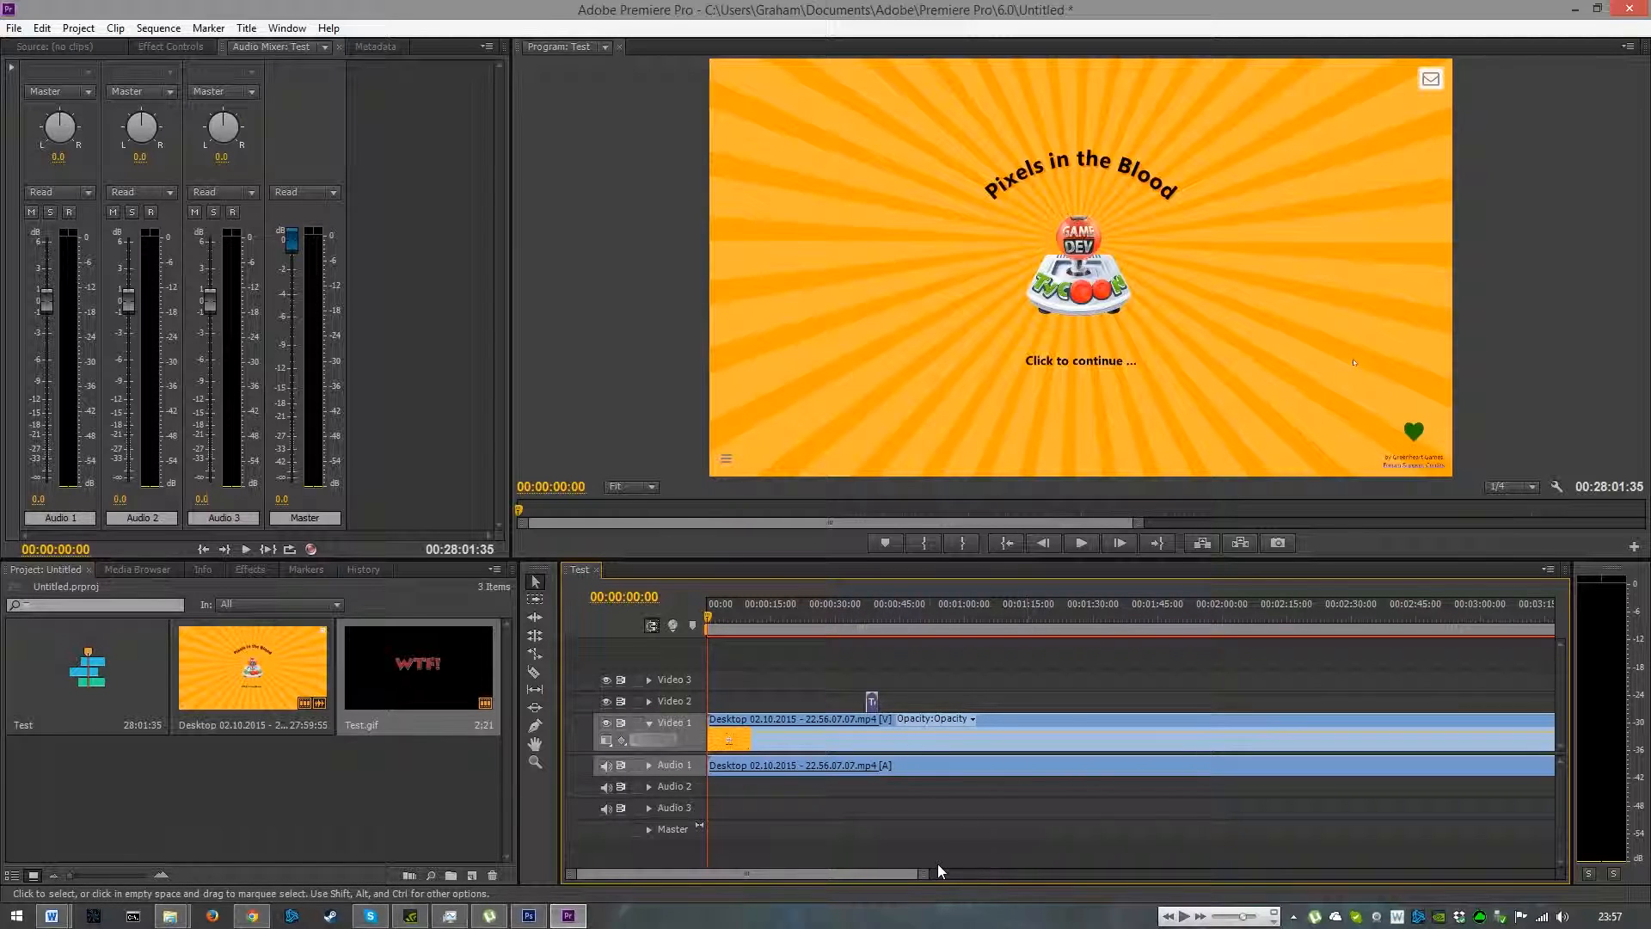
{"action": "mouse_move", "coordinate": [926, 875]}
{"action": "left_mouse_down"}
{"action": "mouse_move", "coordinate": [993, 878]}
{"action": "mouse_move", "coordinate": [922, 883]}
{"action": "left_mouse_up"}
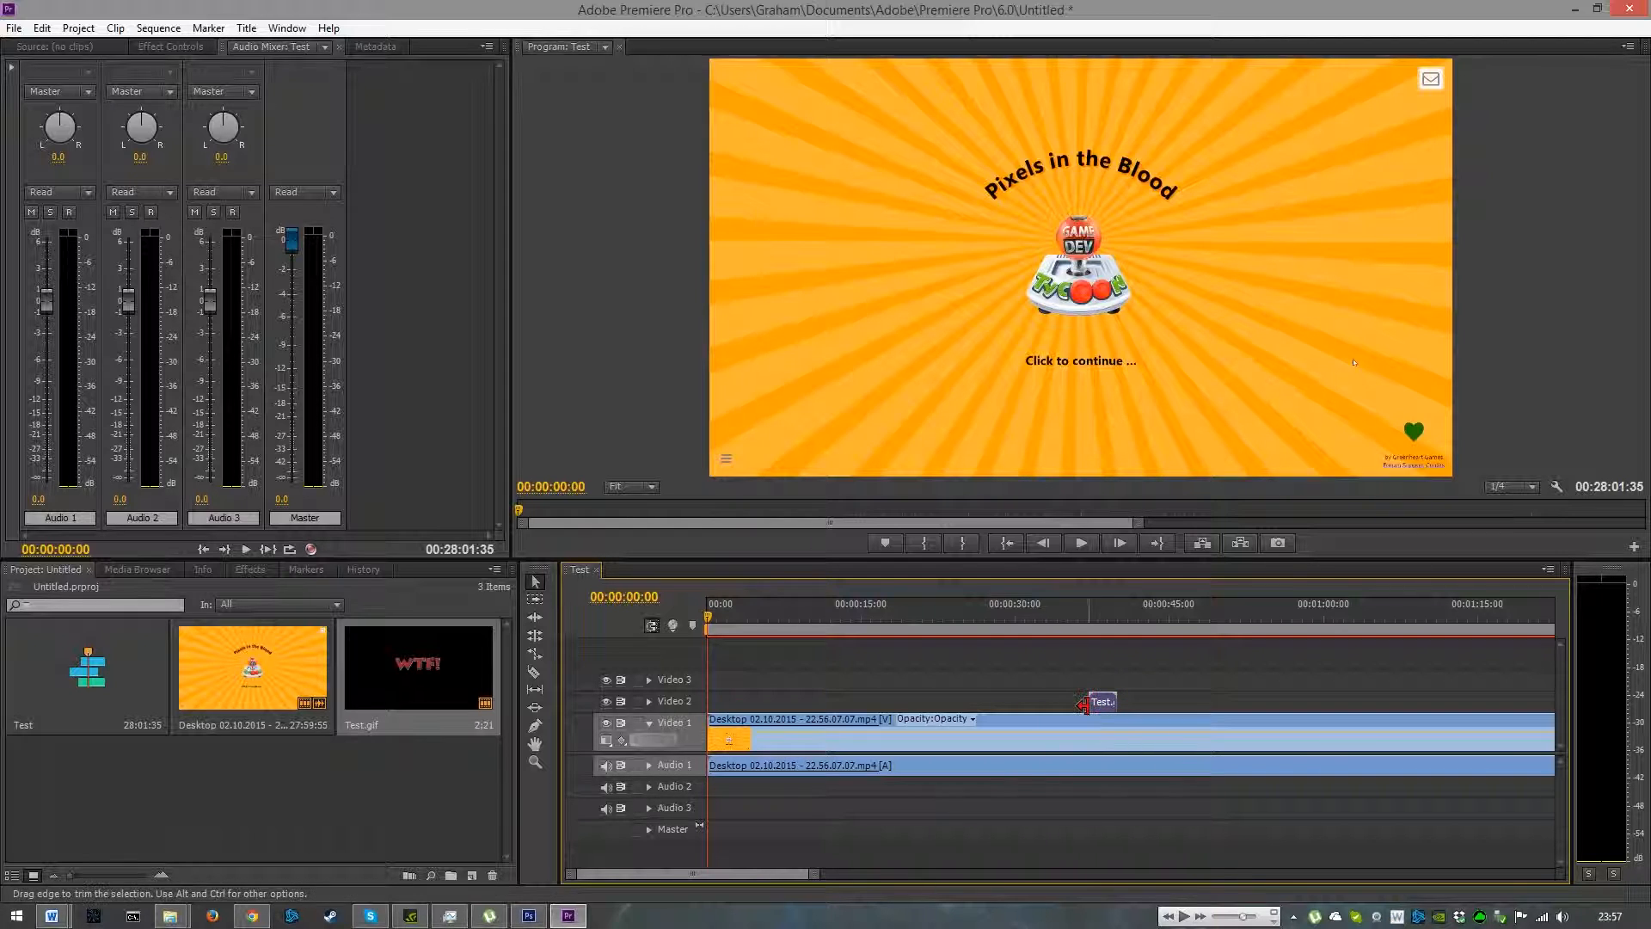
{"action": "mouse_move", "coordinate": [1077, 703]}
{"action": "left_mouse_down"}
{"action": "mouse_move", "coordinate": [989, 703]}
{"action": "mouse_move", "coordinate": [1109, 704]}
{"action": "left_mouse_up"}
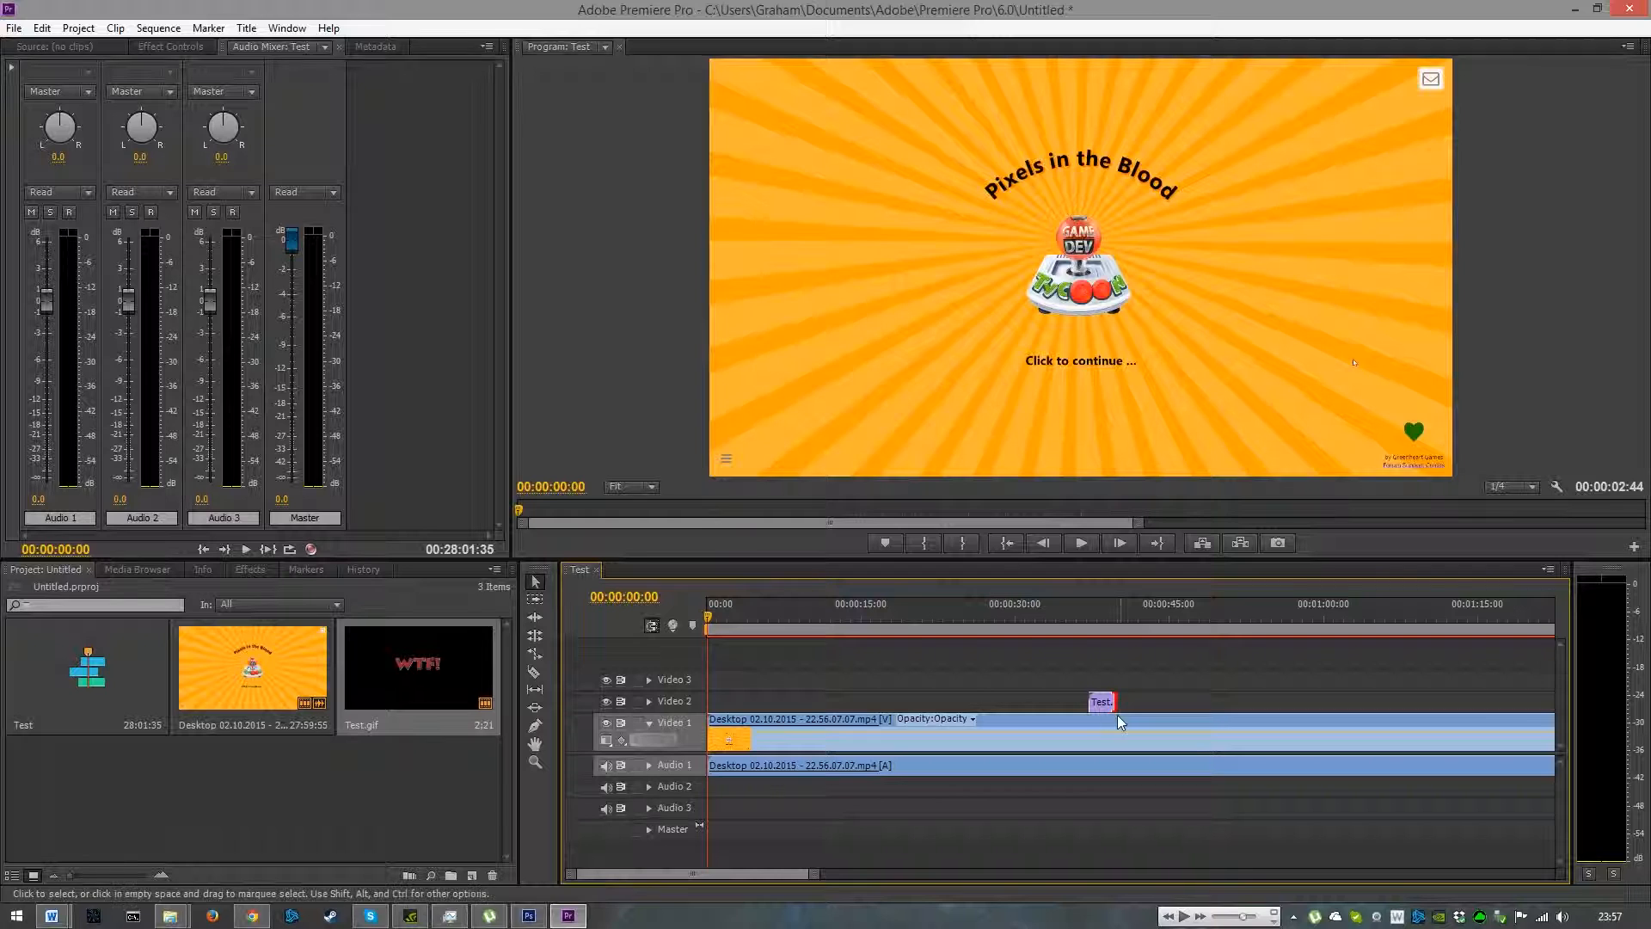
{"action": "left_click_drag", "start_coordinate": [392, 668], "coordinate": [1158, 702]}
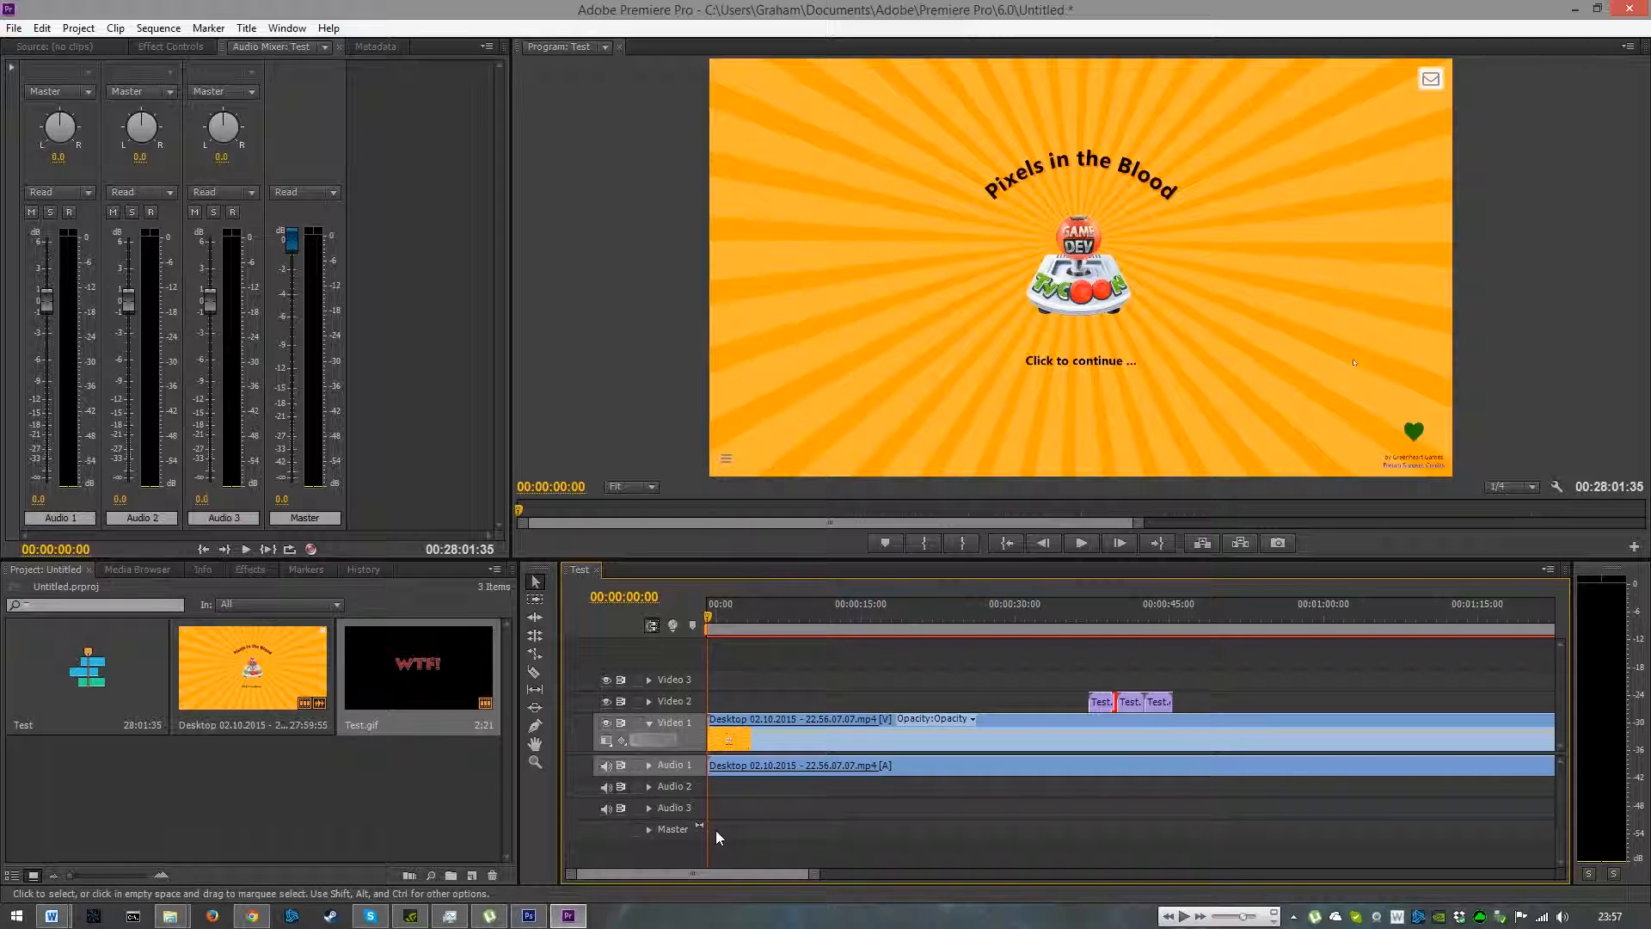
- Preview the GIF overlay from about 34 seconds, lowering the master audio fader during playback
{"action": "left_click_drag", "start_coordinate": [707, 831], "coordinate": [1061, 805]}
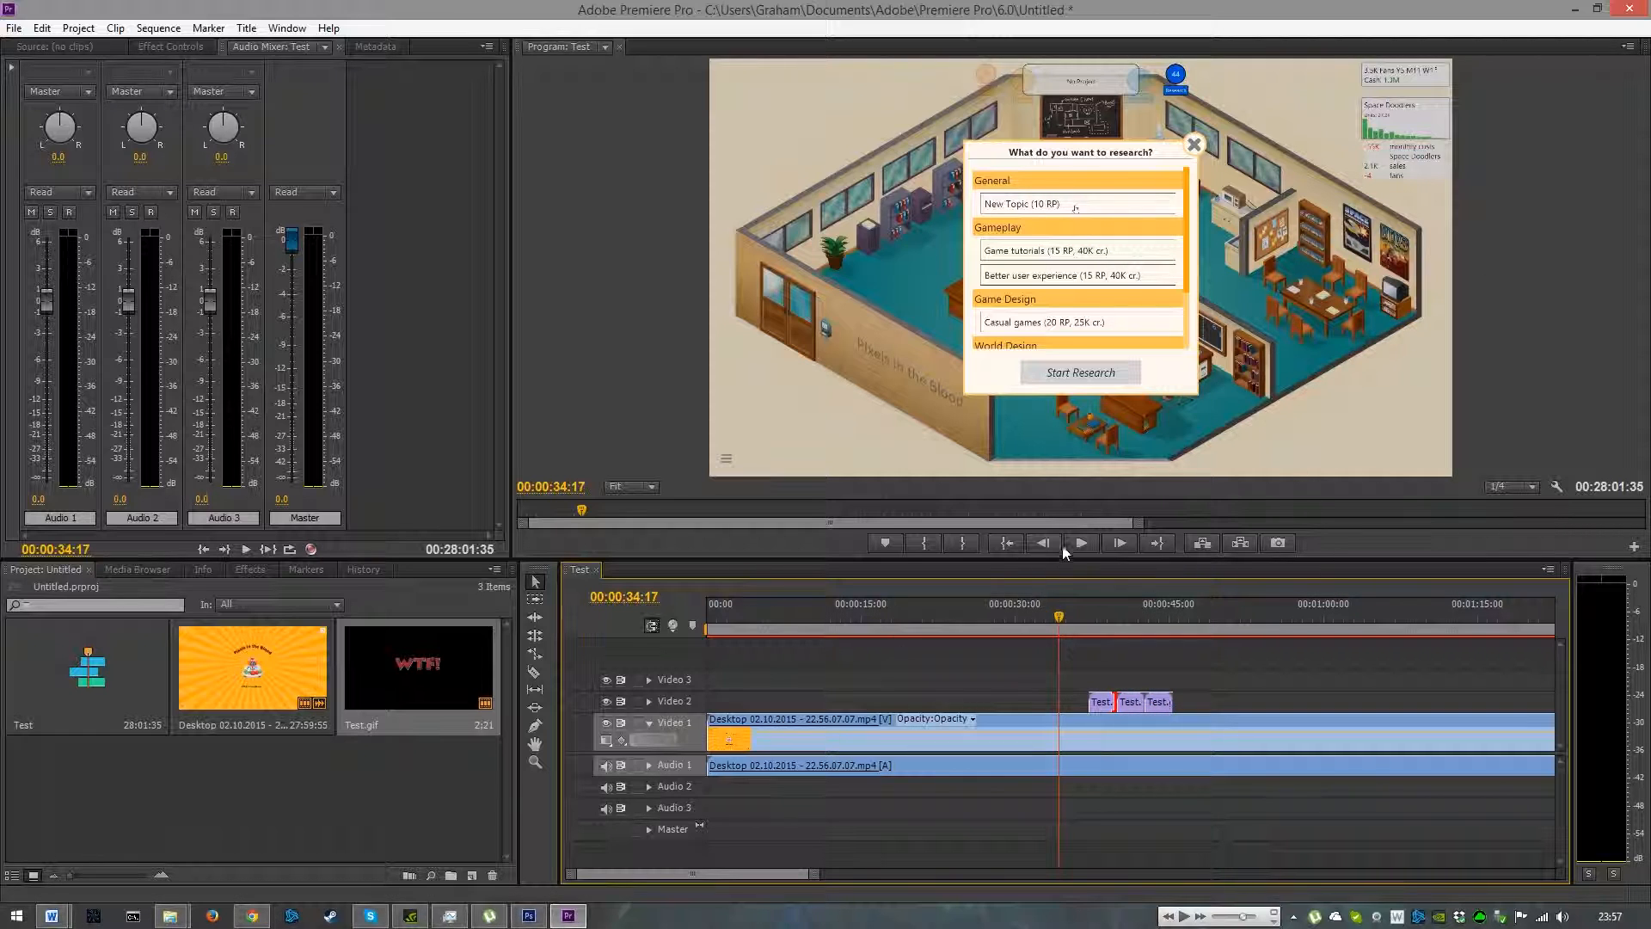
{"action": "left_click", "coordinate": [1087, 544]}
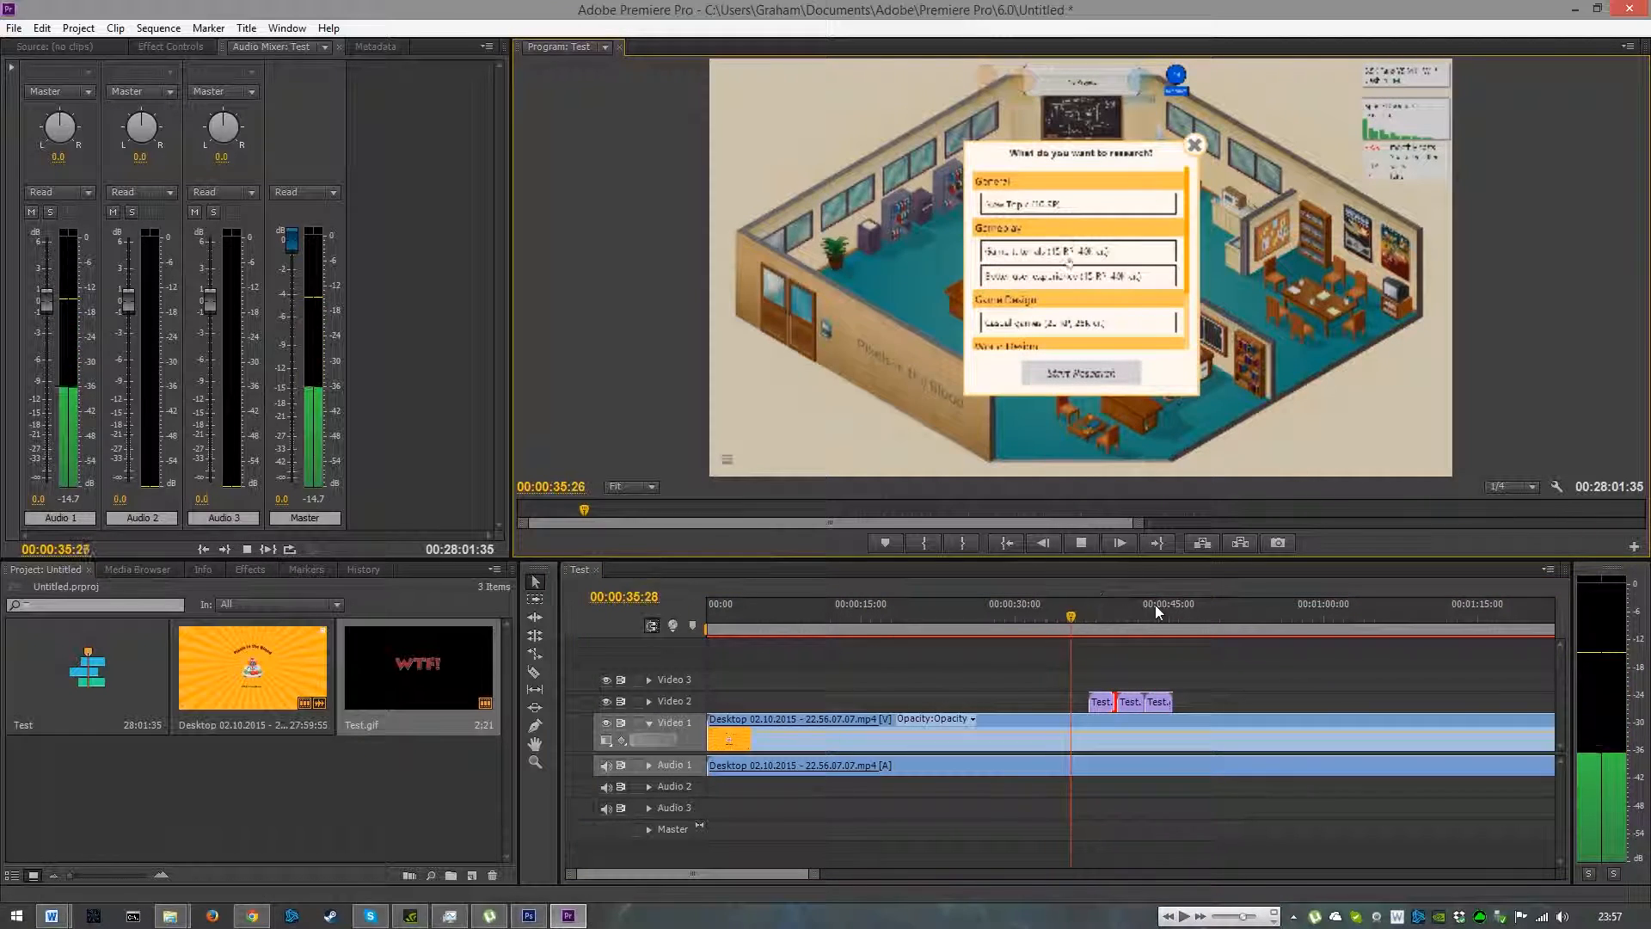
{"action": "left_click", "coordinate": [1085, 545]}
{"action": "left_click_drag", "start_coordinate": [297, 240], "coordinate": [342, 445]}
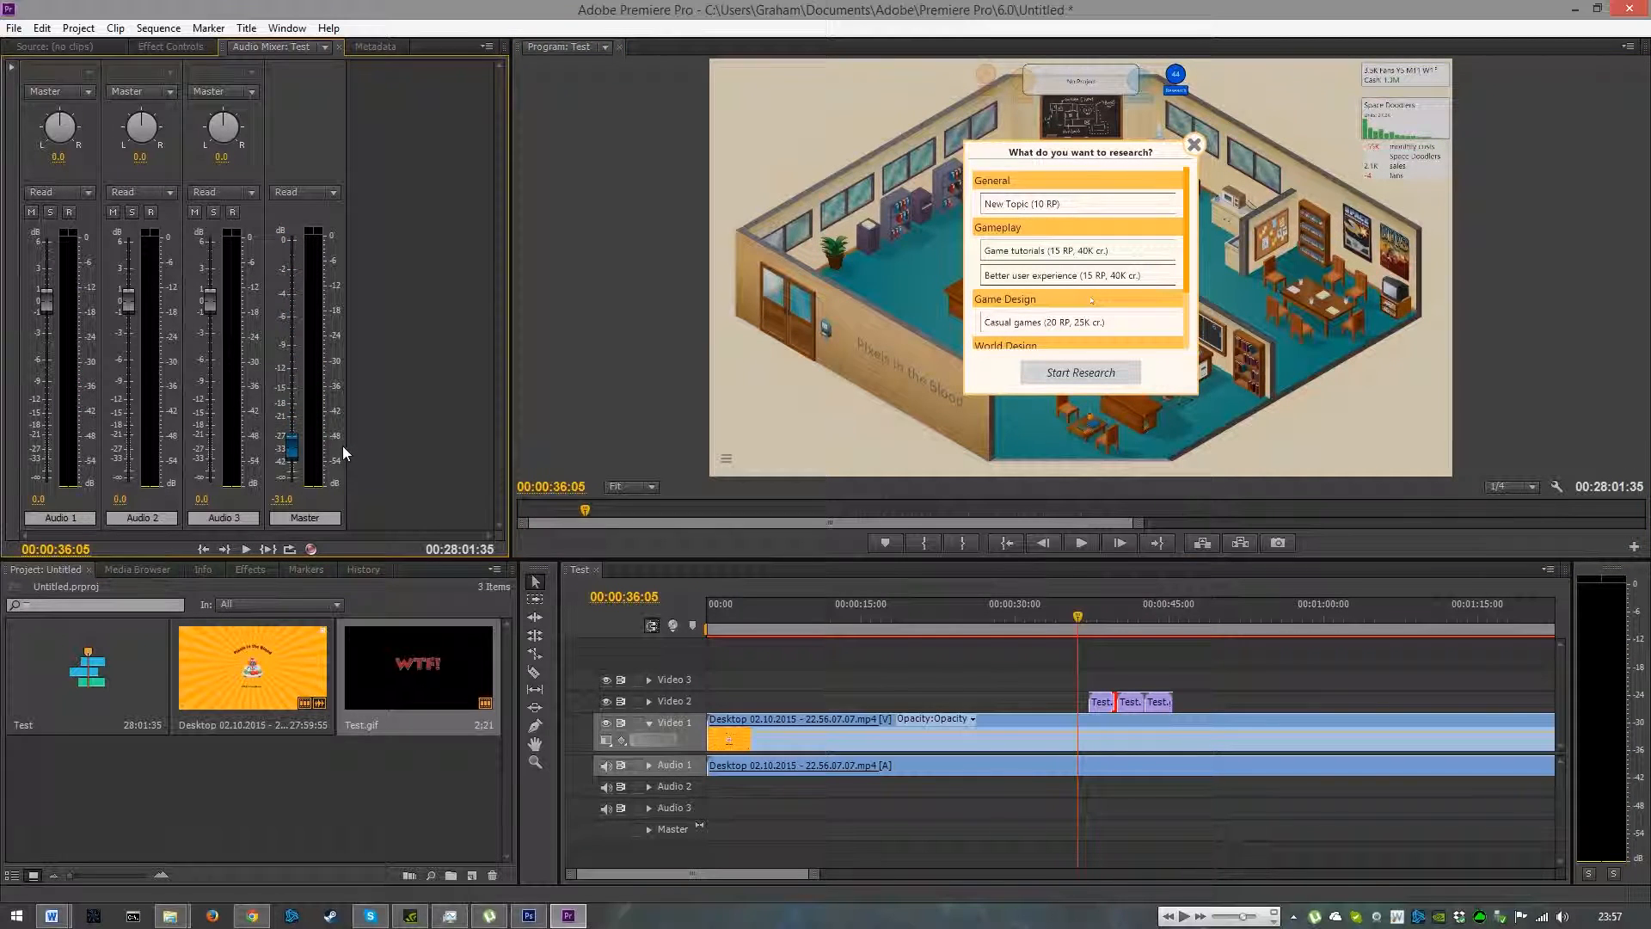
{"action": "left_click", "coordinate": [1077, 545]}
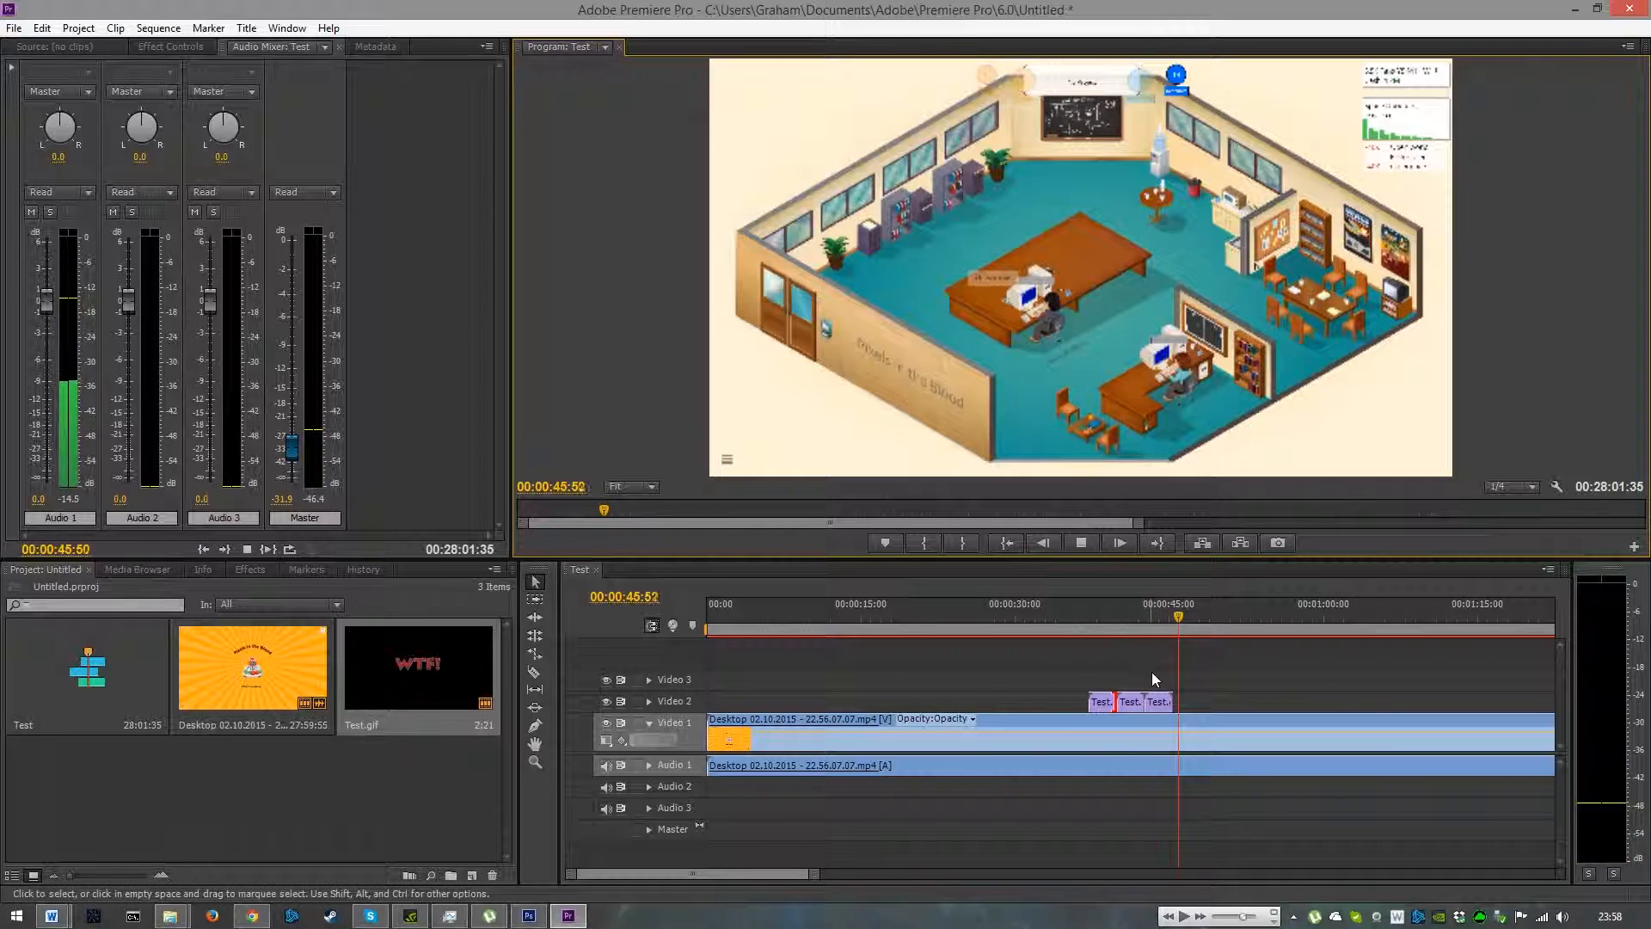
{"action": "key", "text": "space"}
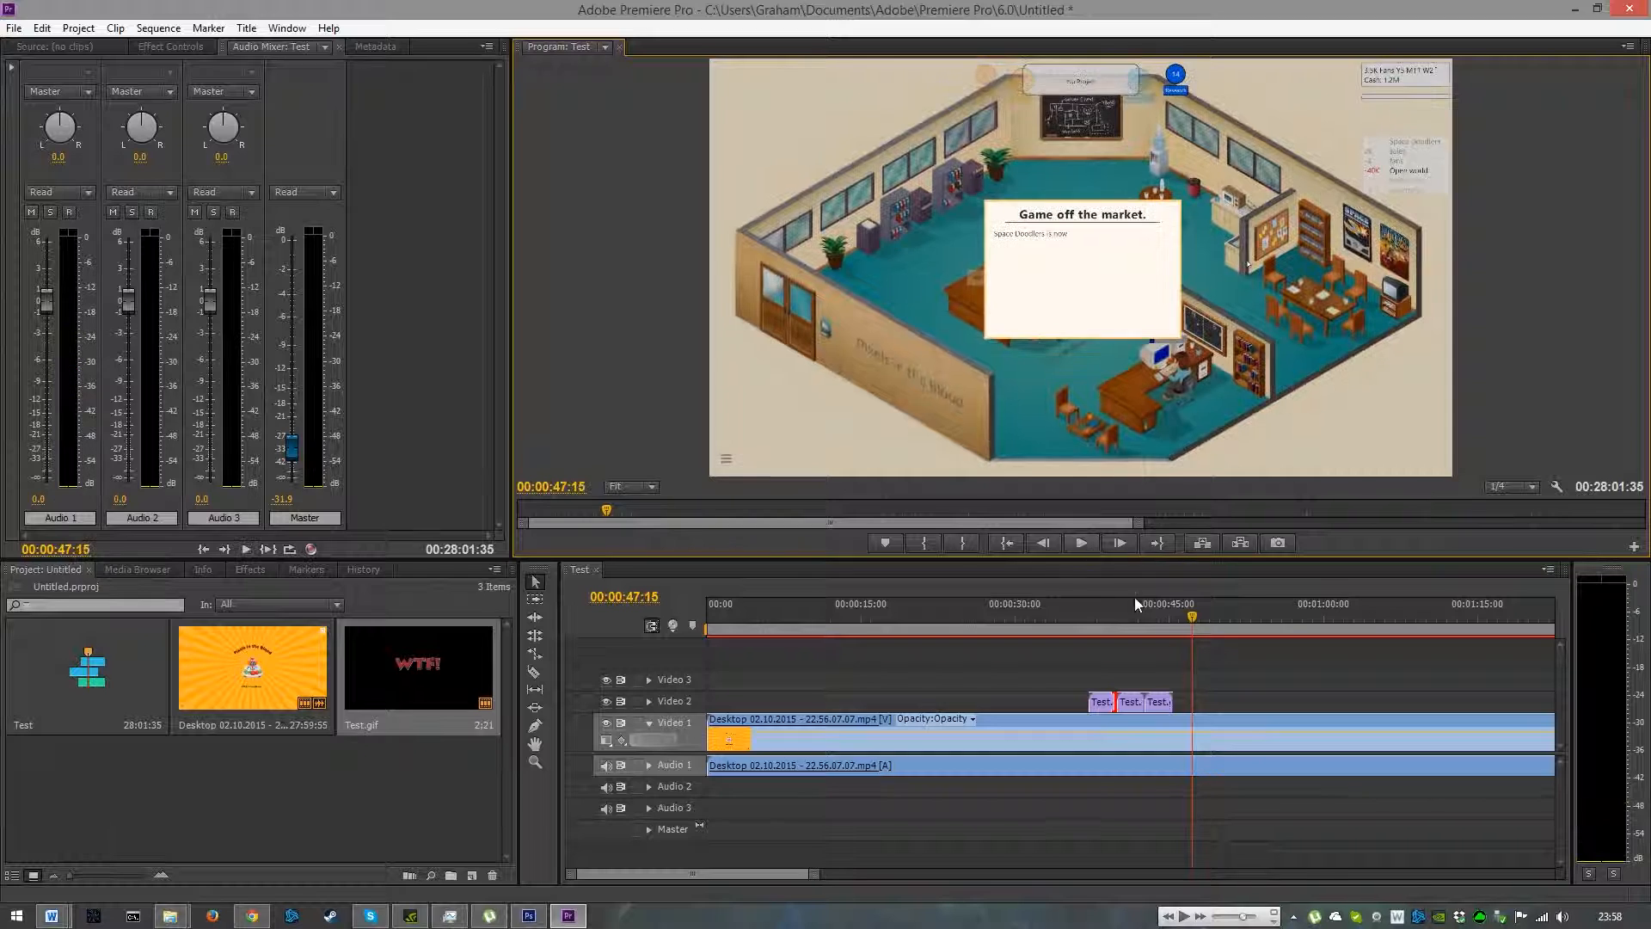
- Clear the second and third Test GIF copies from the Video 2 track
{"action": "right_click", "coordinate": [1159, 703]}
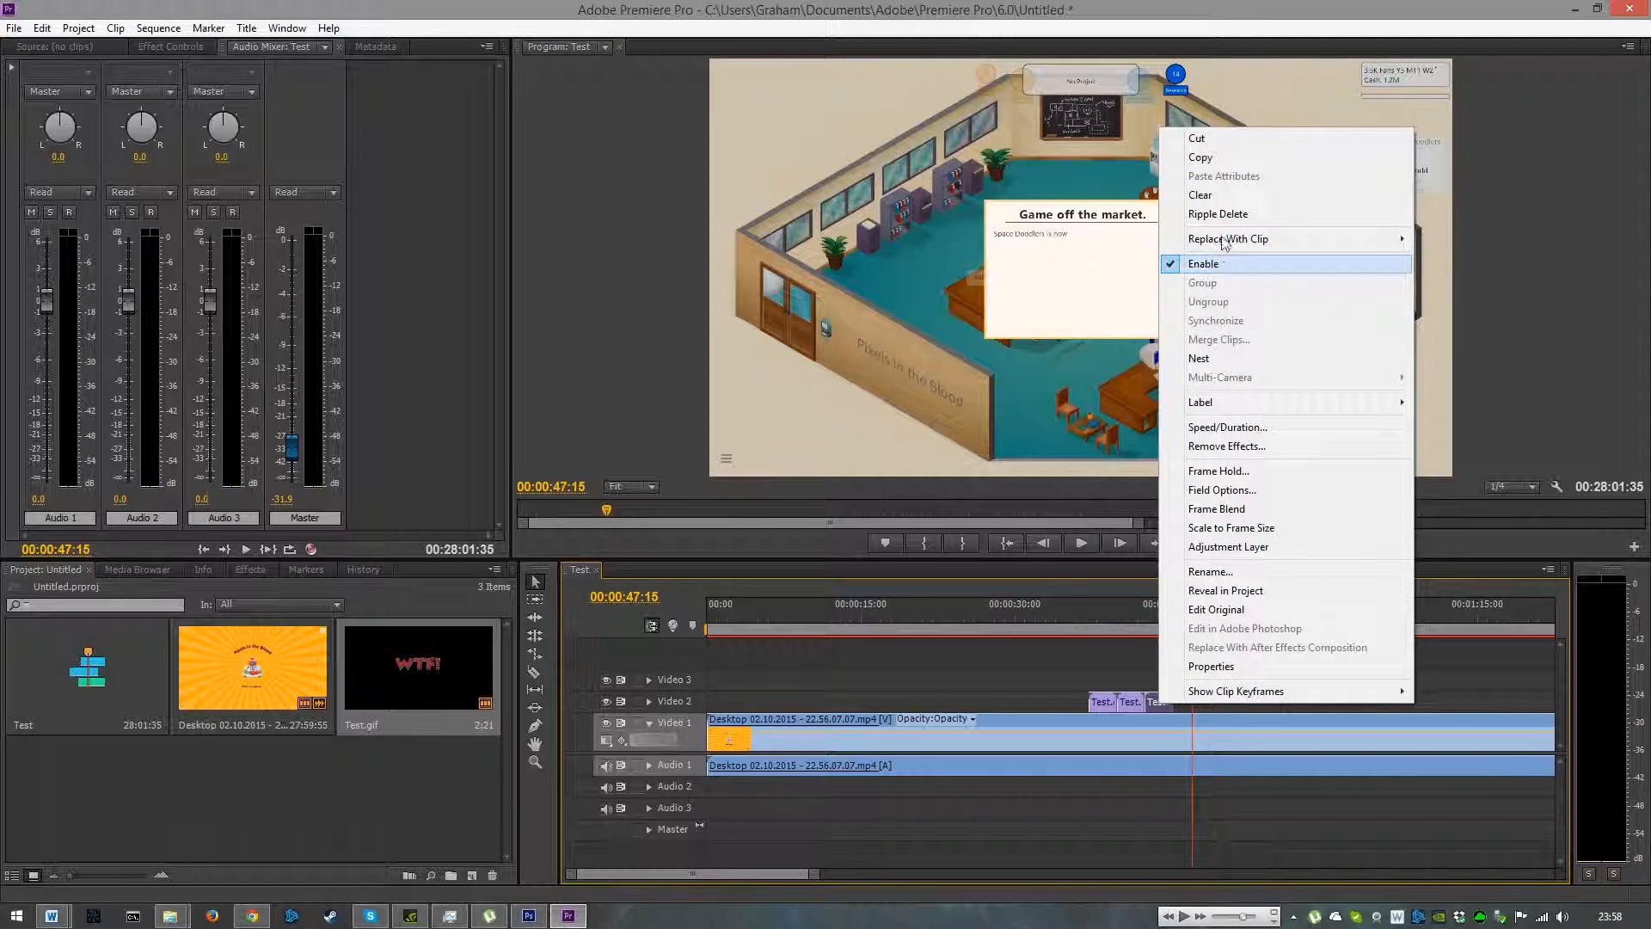
{"action": "left_click", "coordinate": [1226, 193]}
{"action": "right_click", "coordinate": [1126, 704]}
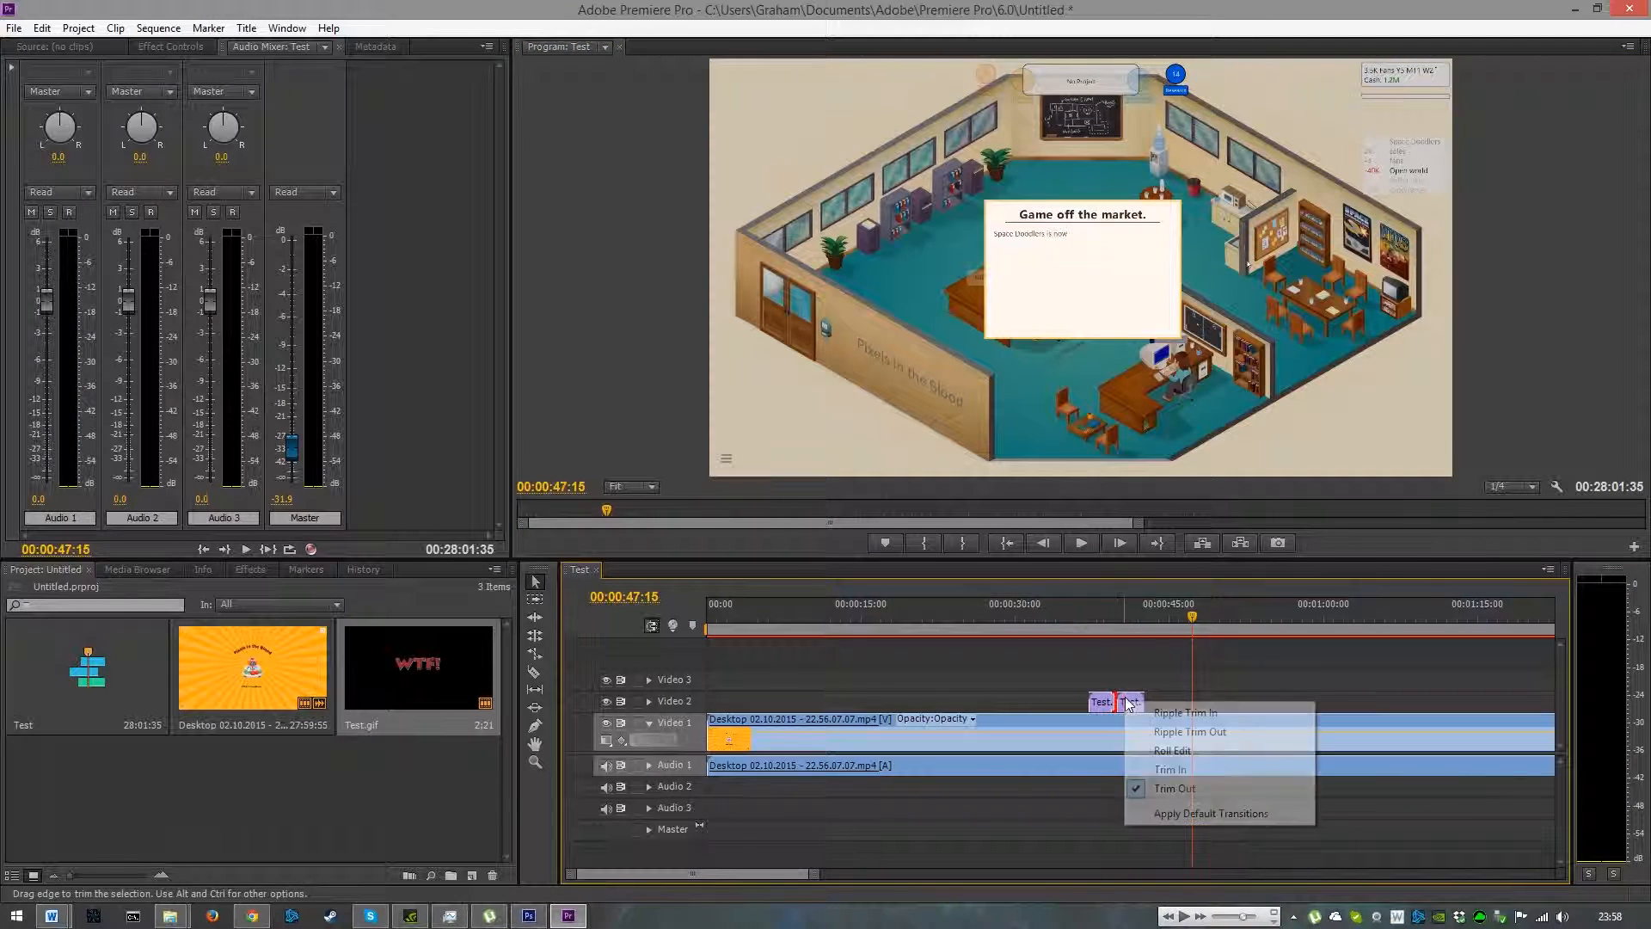
{"action": "left_click", "coordinate": [1133, 702]}
{"action": "right_click", "coordinate": [1132, 702]}
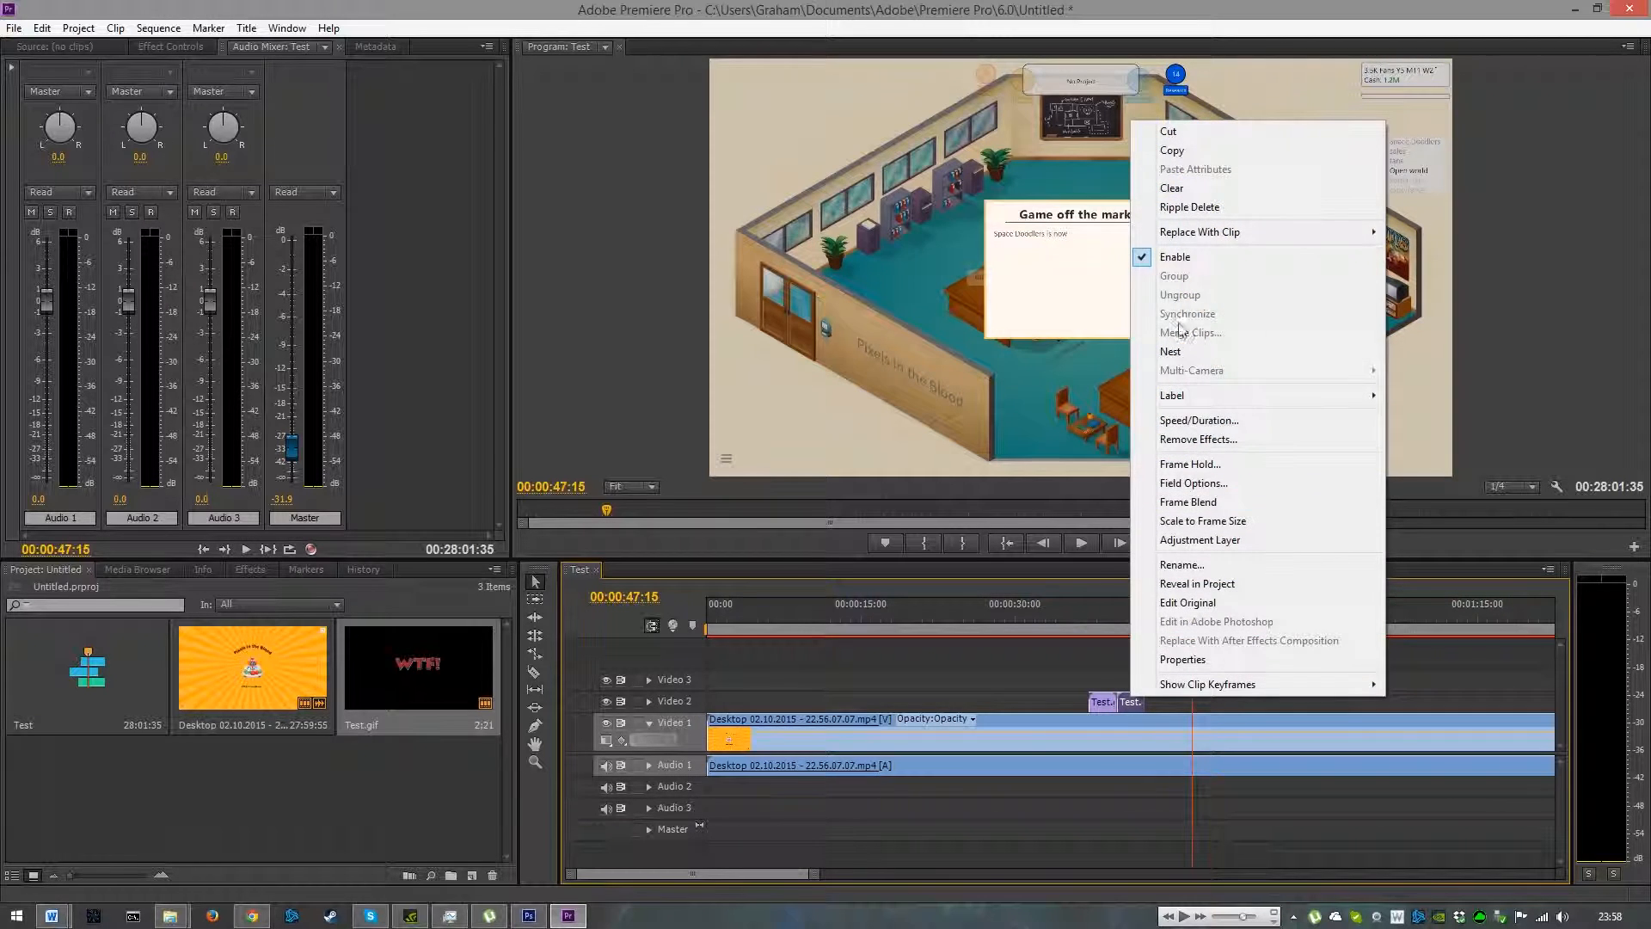
{"action": "left_click", "coordinate": [1195, 183]}
- Play the sequence from about 36 seconds to preview the single GIF overlay
{"action": "left_click_drag", "start_coordinate": [1189, 805], "coordinate": [1085, 805]}
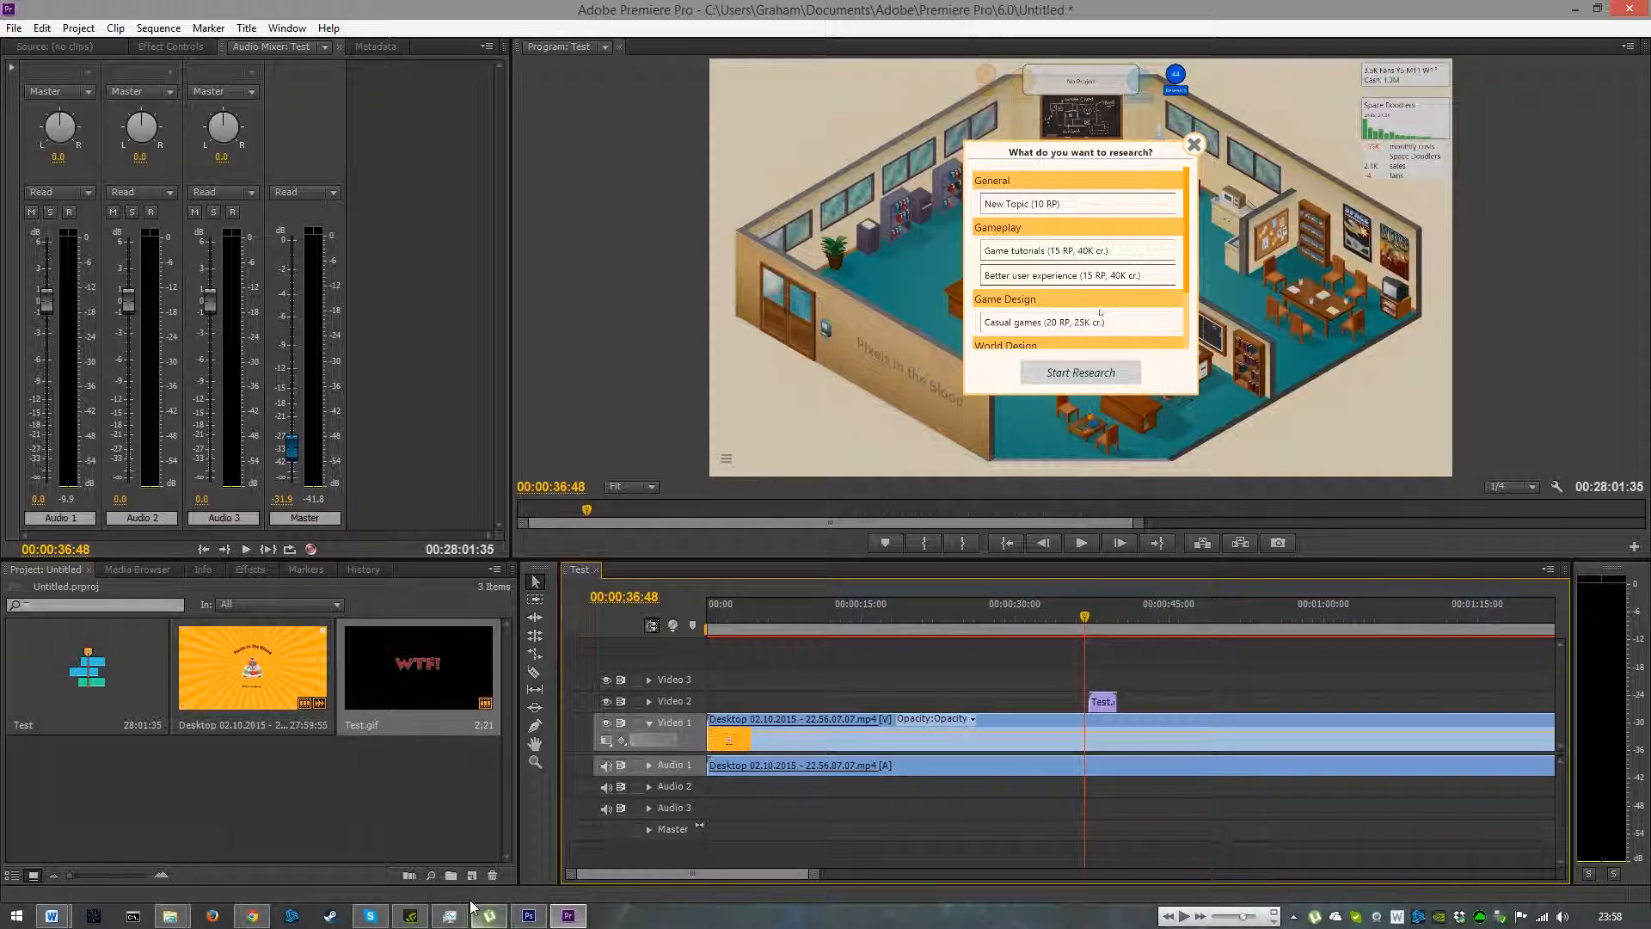
{"action": "left_click", "coordinate": [528, 915]}
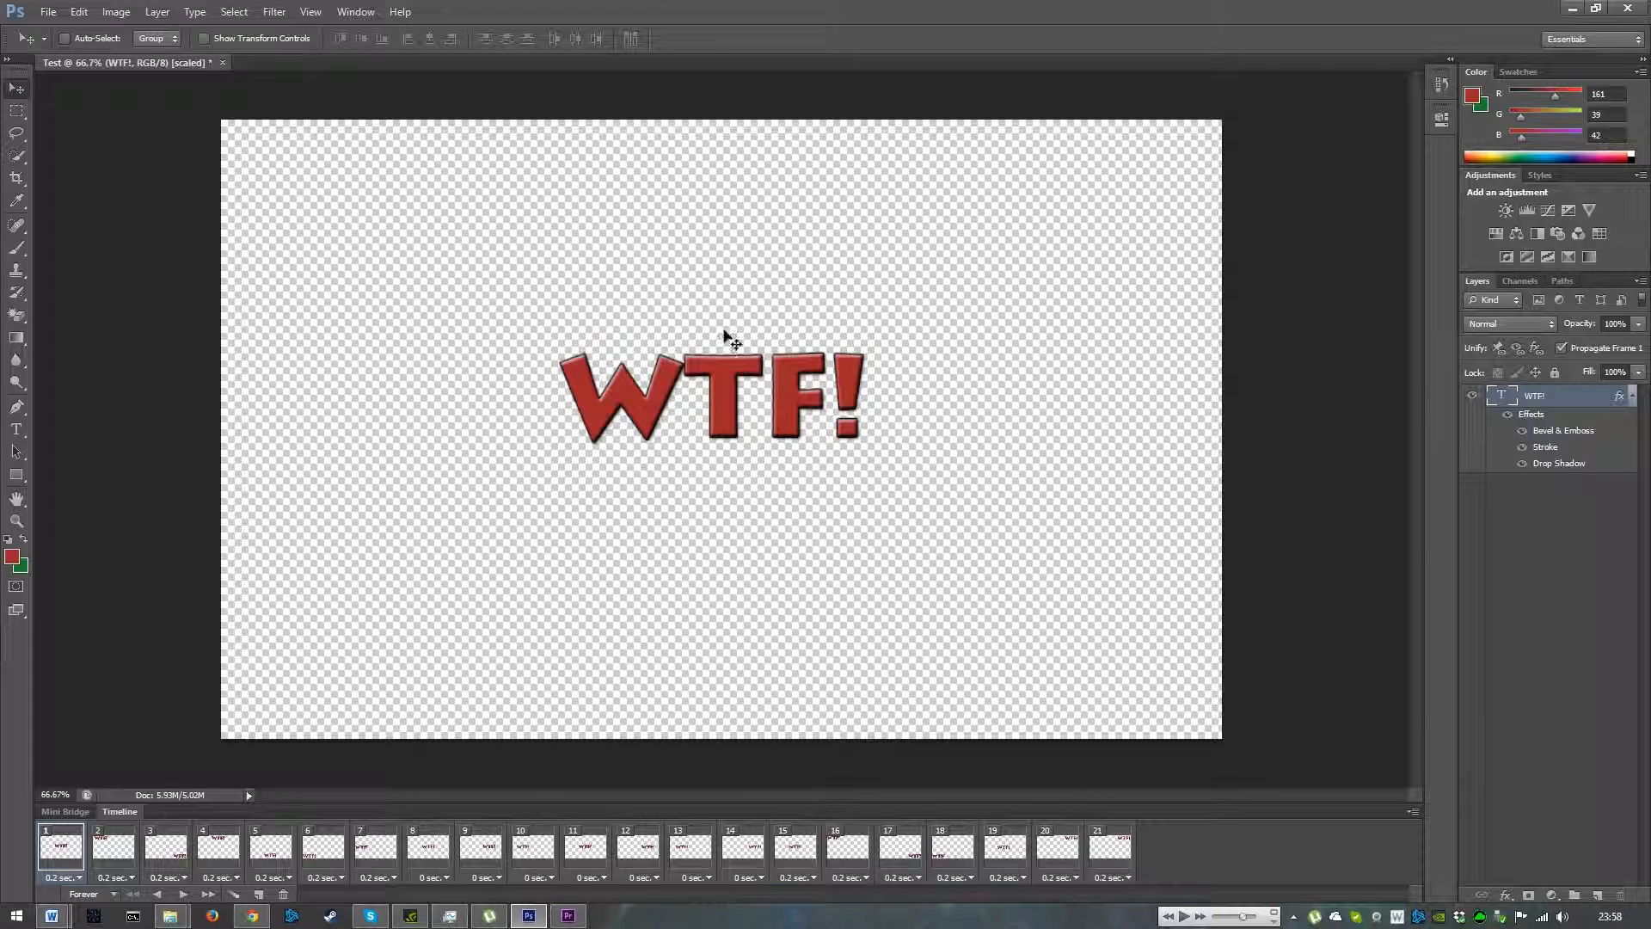
{"action": "left_click", "coordinate": [1572, 8]}
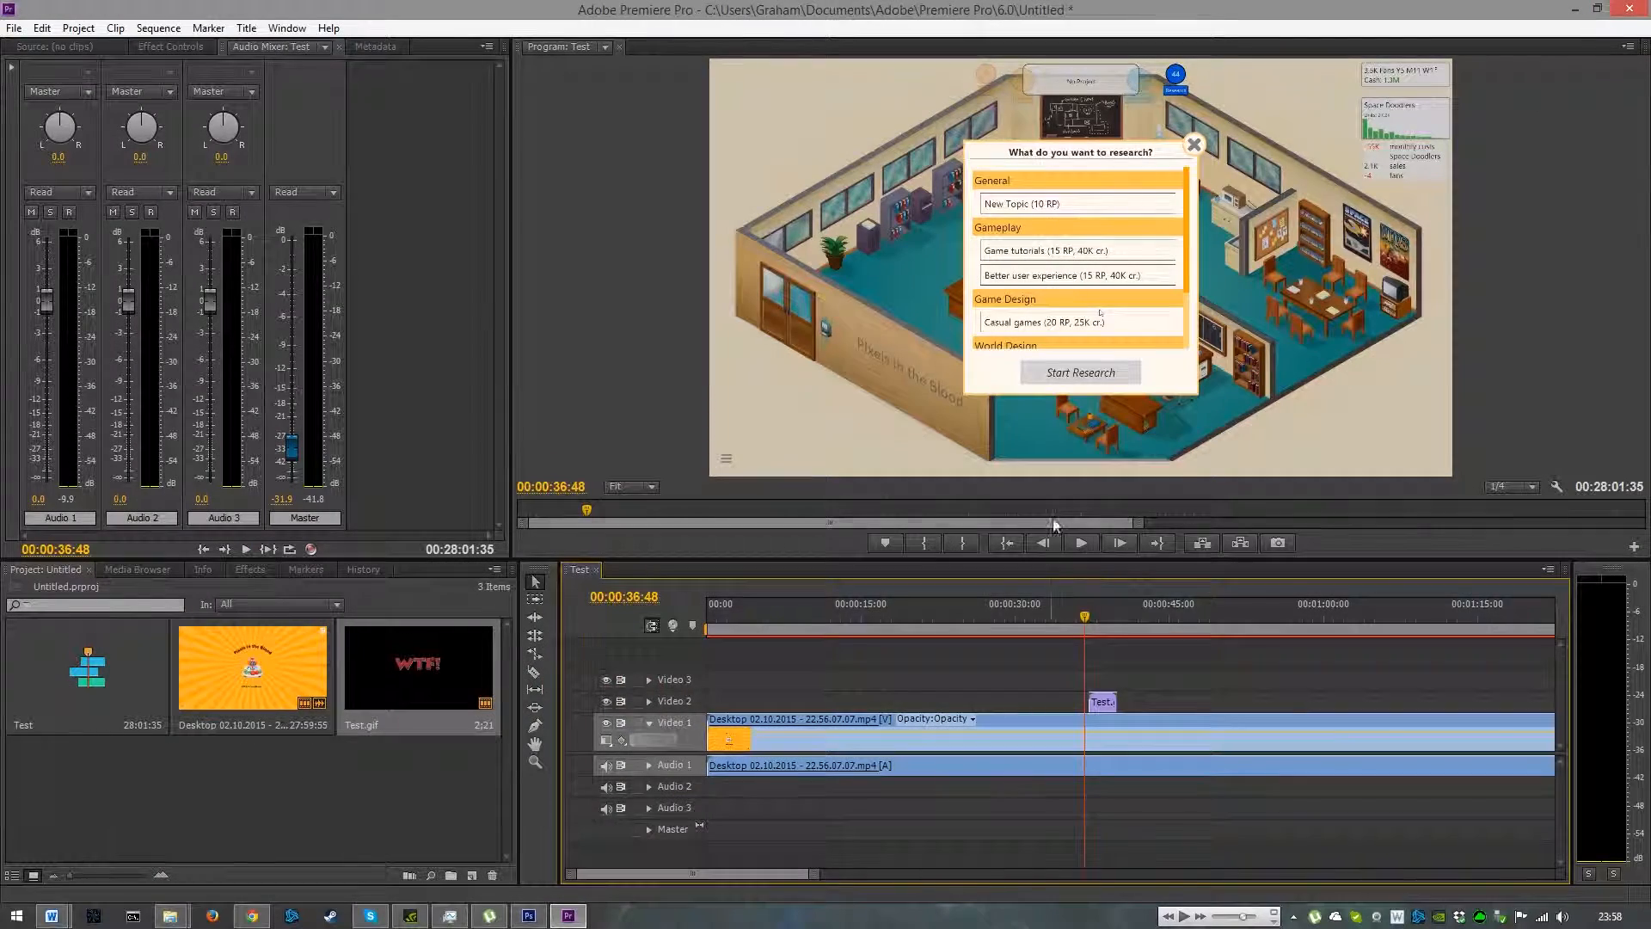
{"action": "left_click", "coordinate": [1081, 543]}
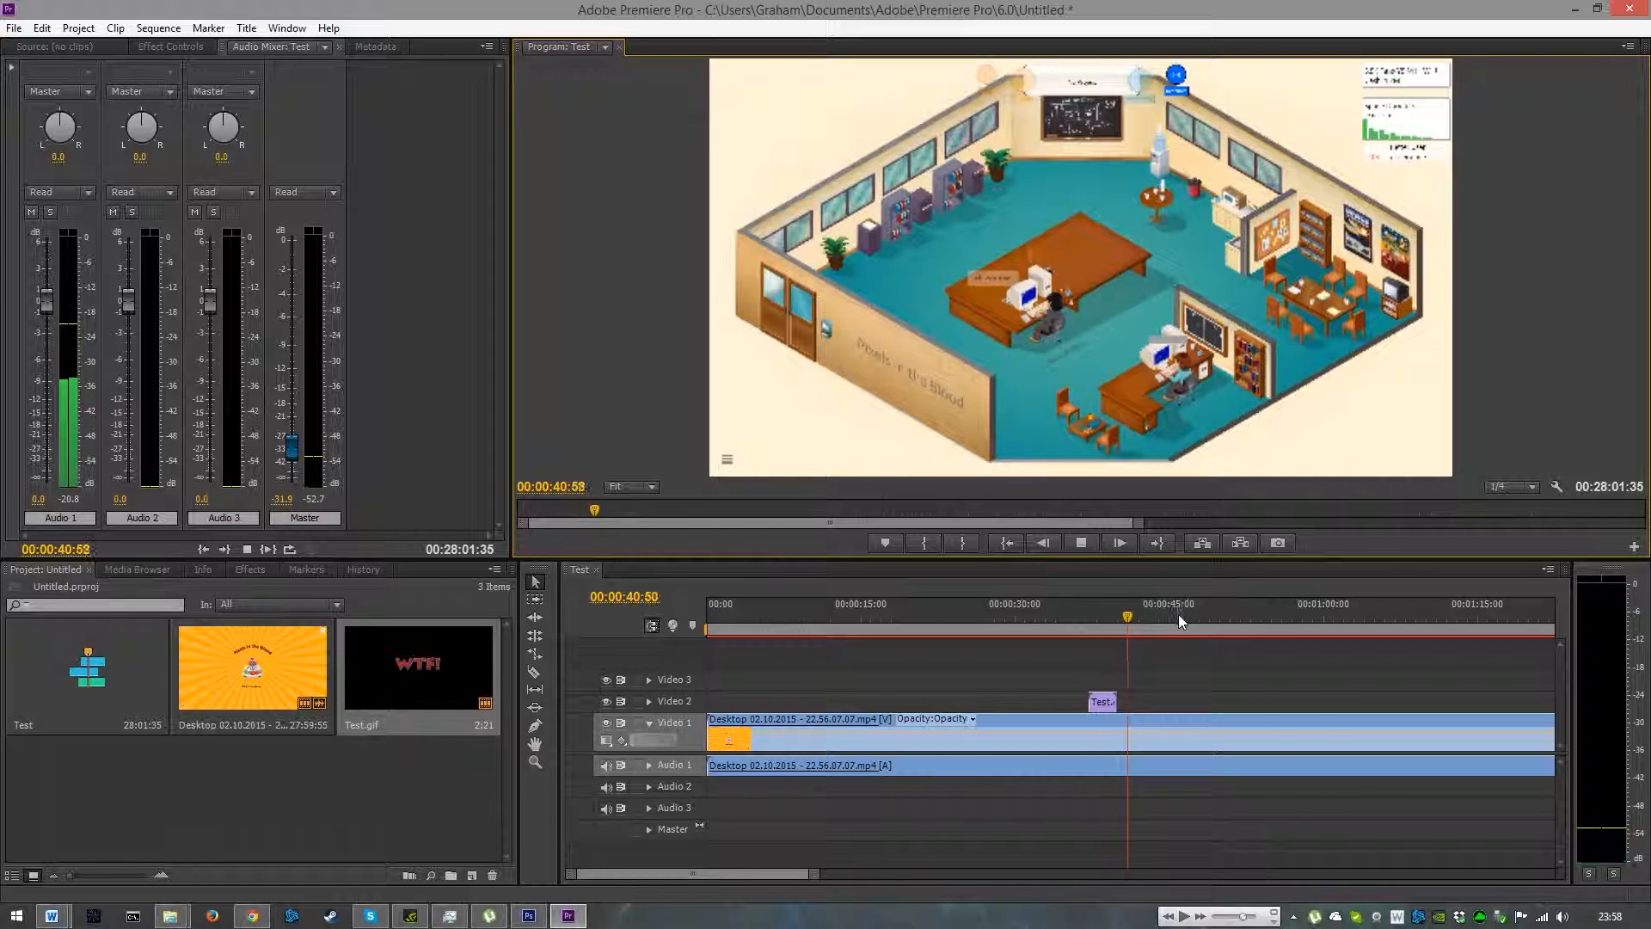
{"action": "left_click", "coordinate": [1085, 543]}
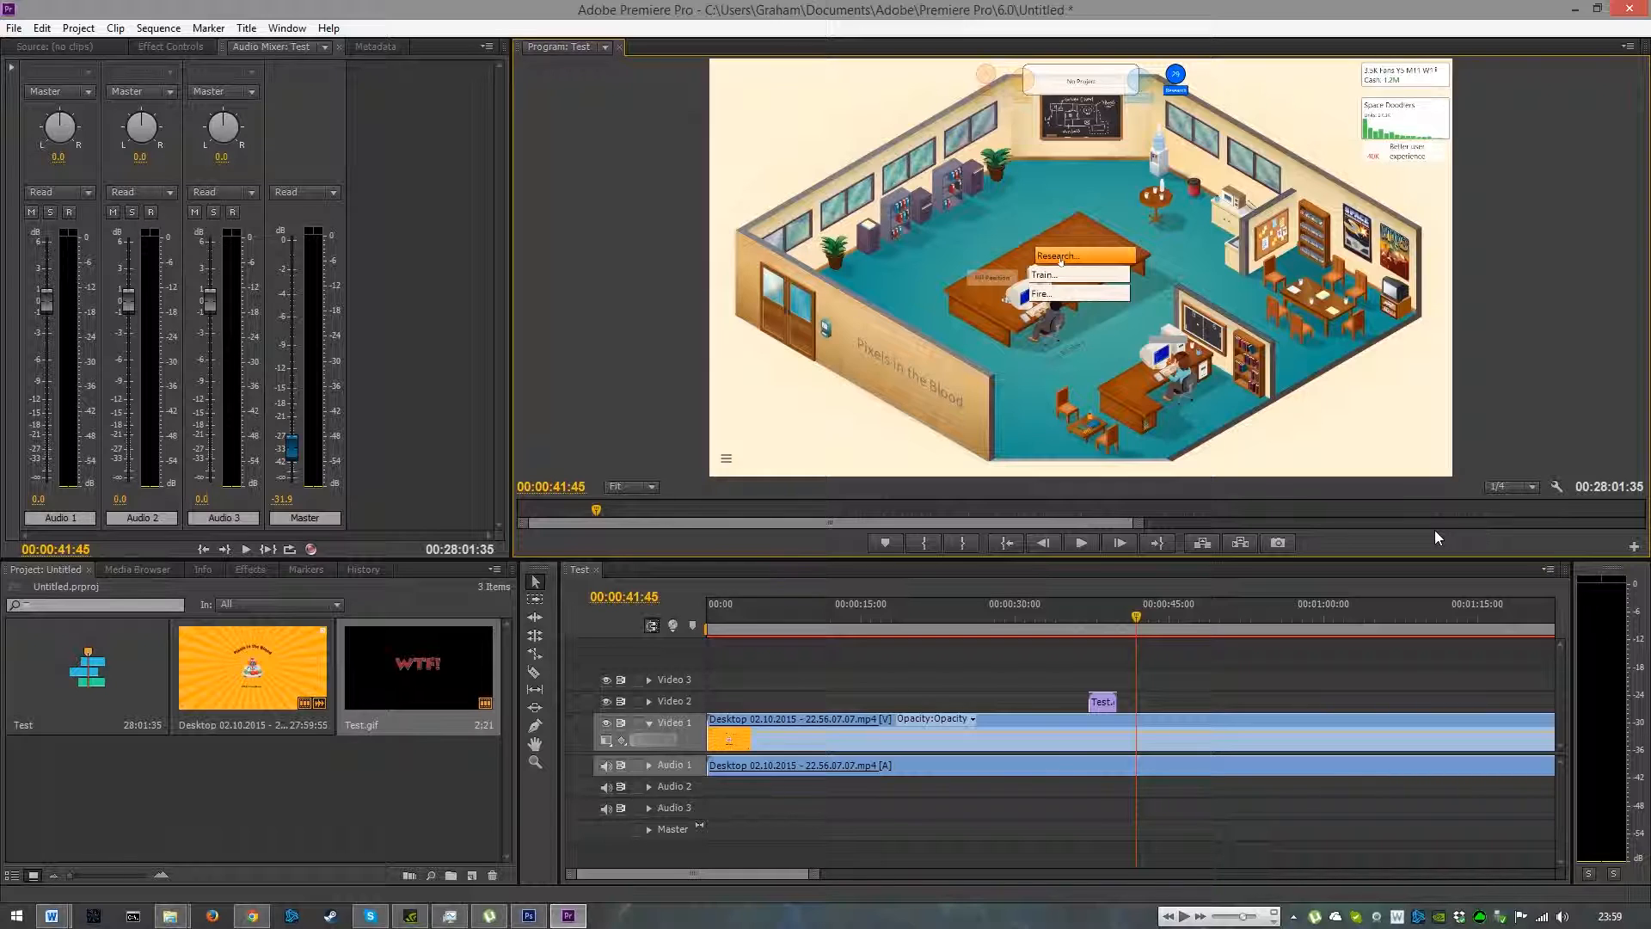
{"action": "left_click", "coordinate": [1608, 916]}
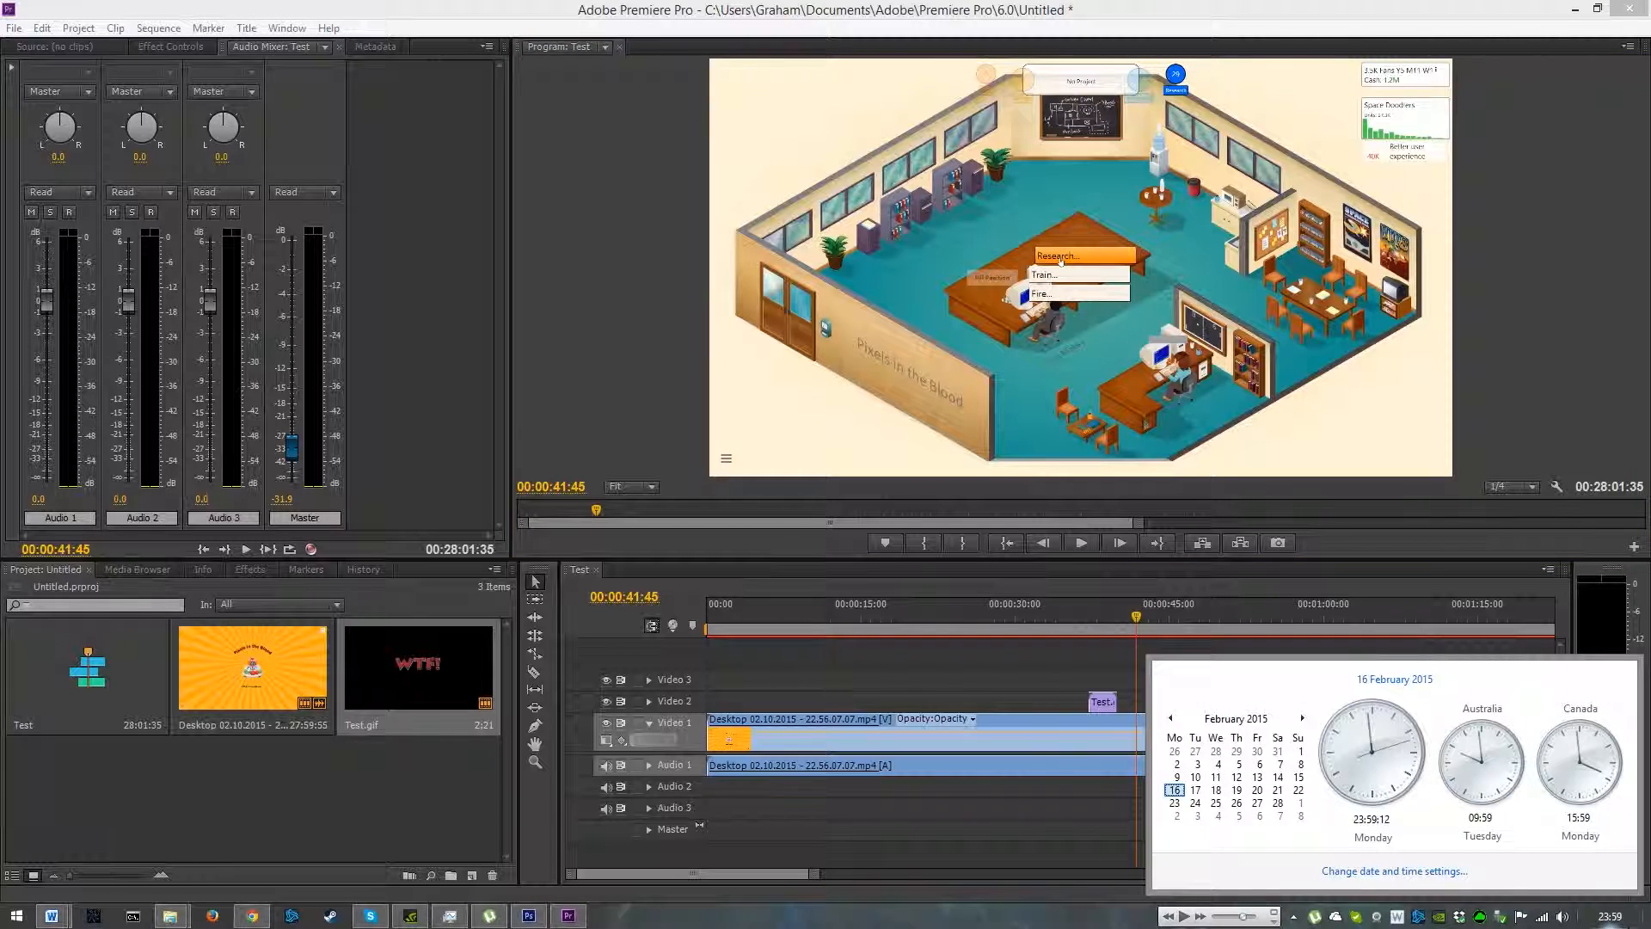
{"action": "left_click", "coordinate": [970, 910]}
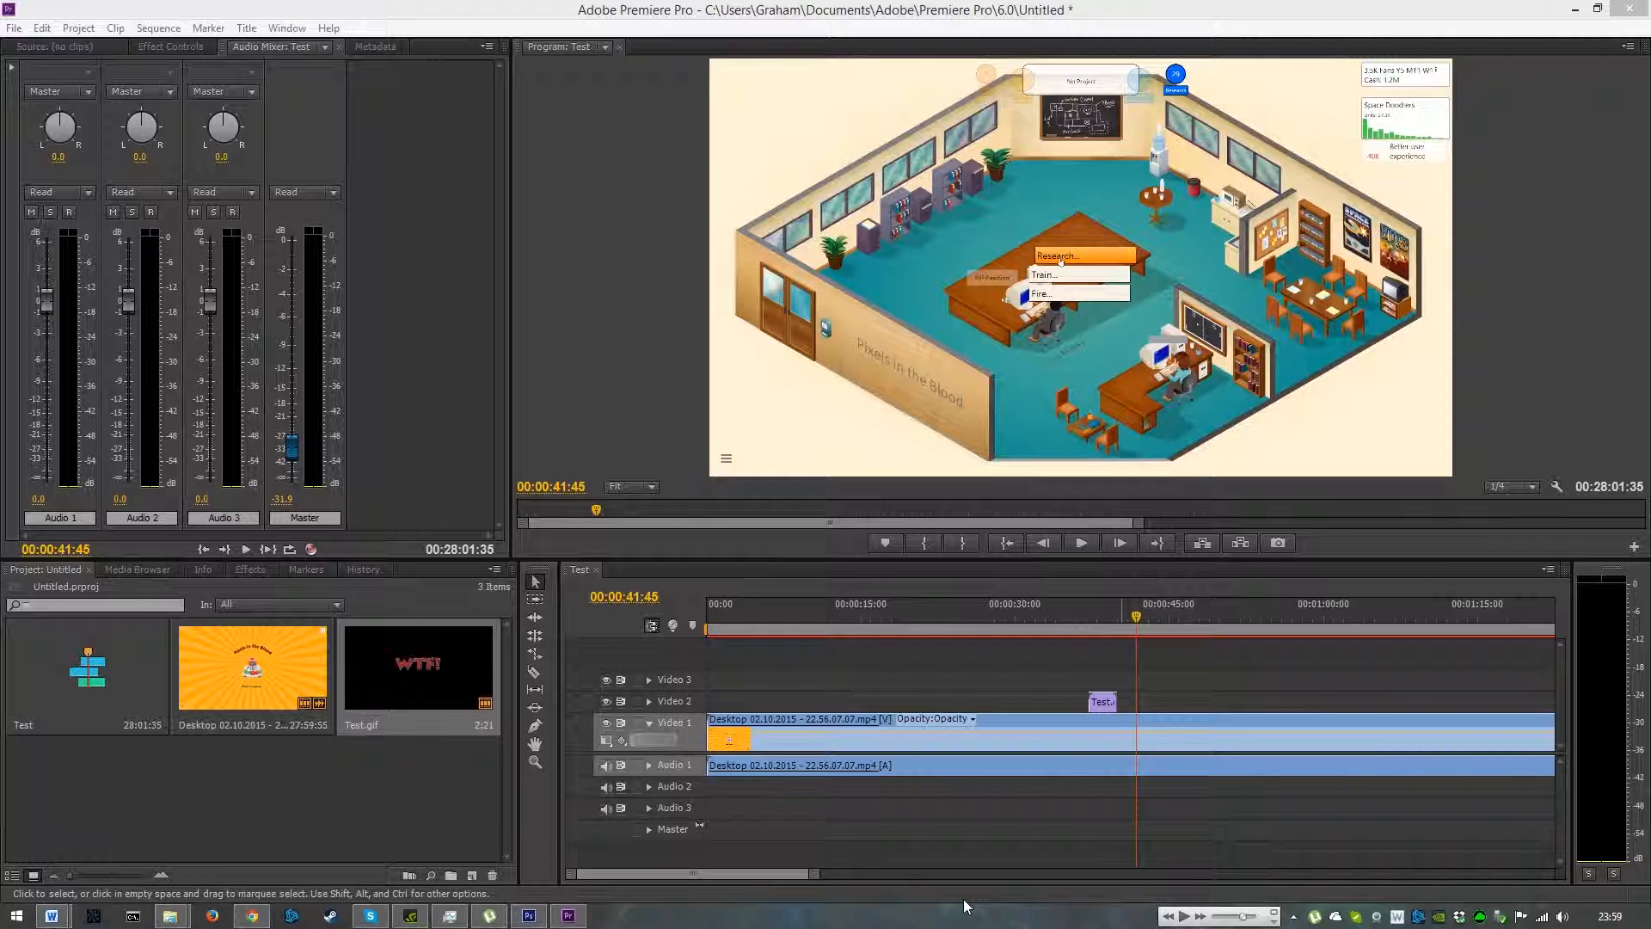